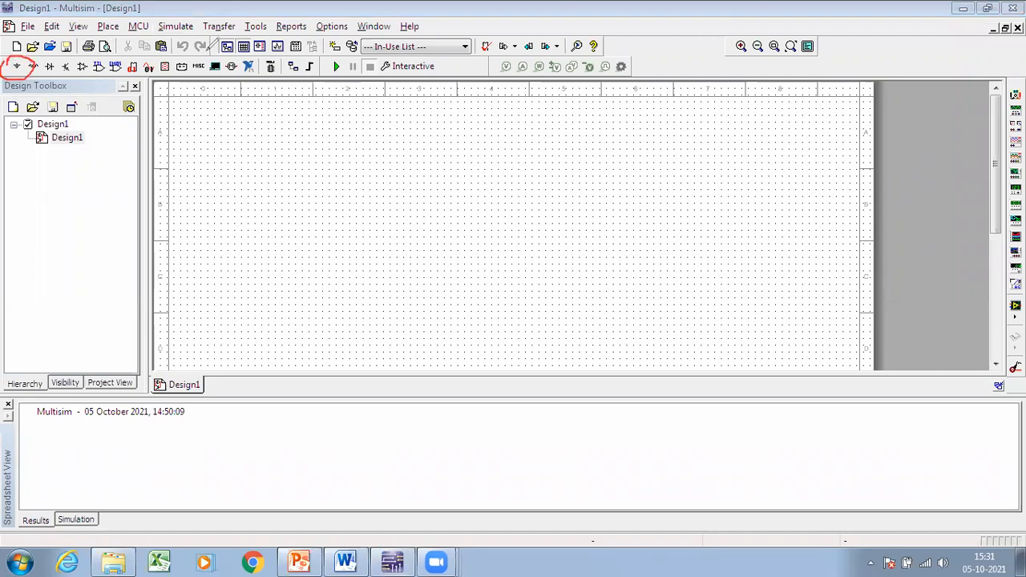
Place an AC_VOLTAGE source from the Sources group in the upper-left area of the schematic
{"action": "left_click", "coordinate": [16, 67]}
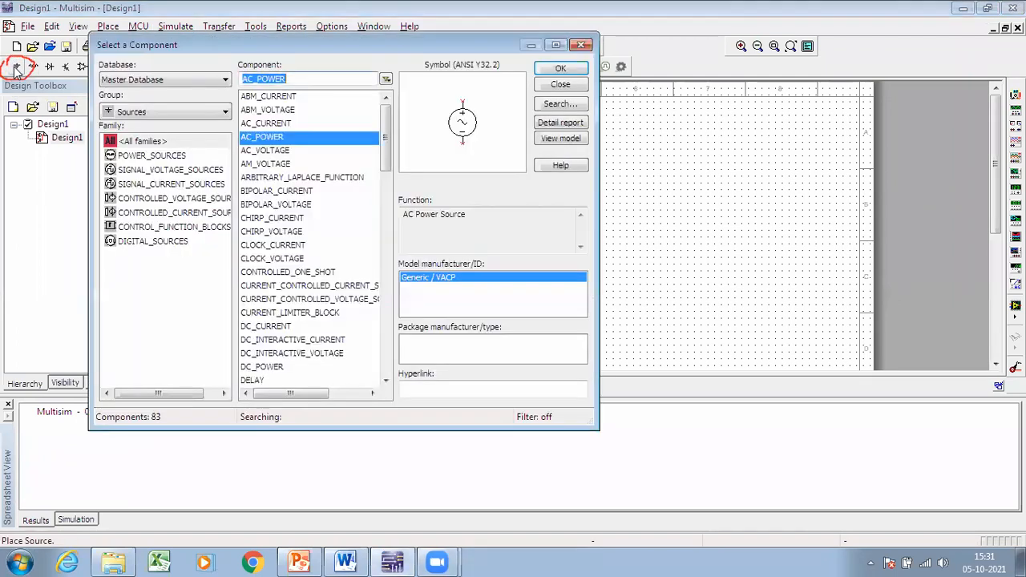
{"action": "left_click", "coordinate": [214, 114]}
{"action": "left_click", "coordinate": [166, 142]}
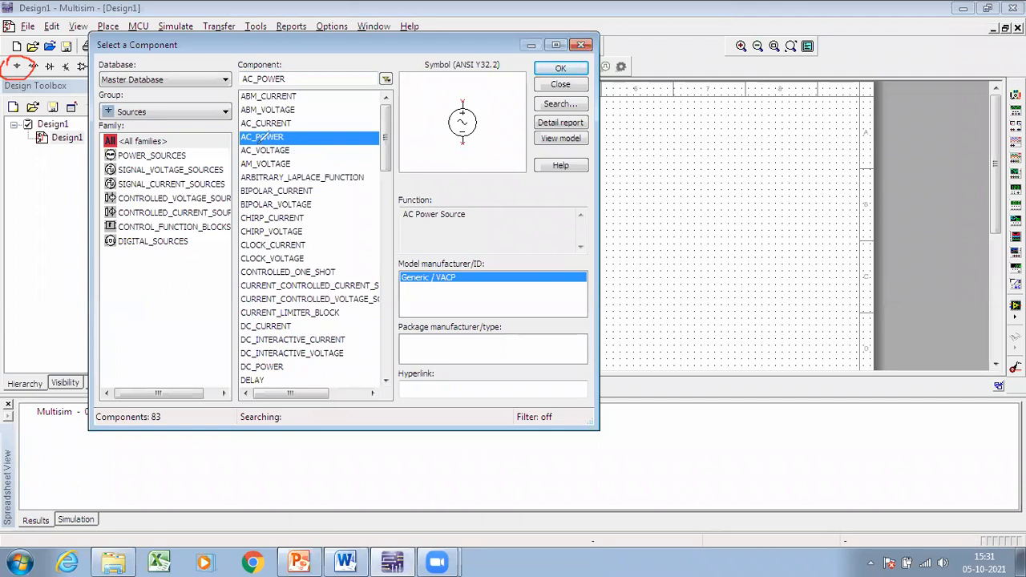
{"action": "left_click_drag", "start_coordinate": [241, 145], "coordinate": [290, 144]}
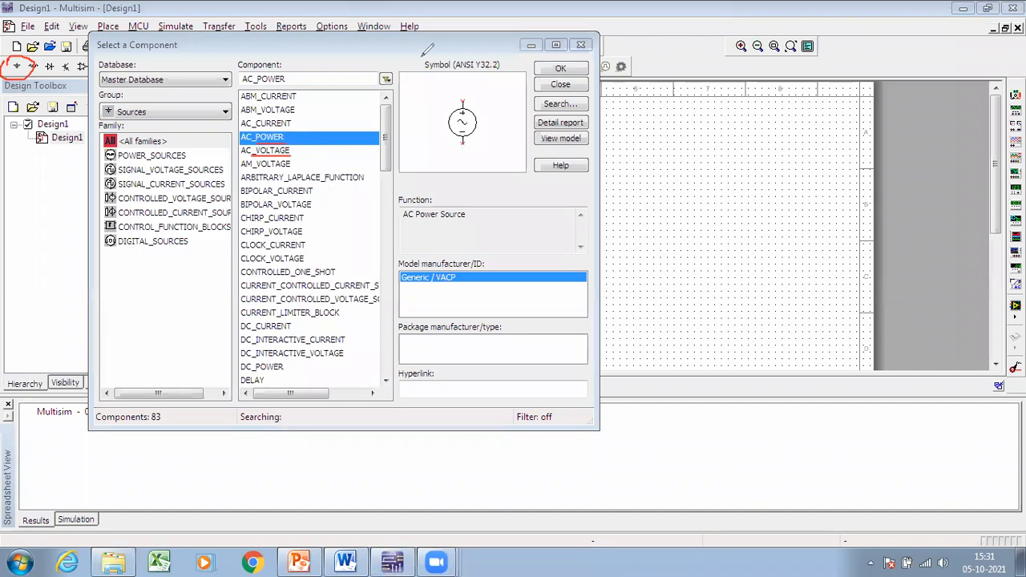
{"action": "left_click", "coordinate": [281, 152]}
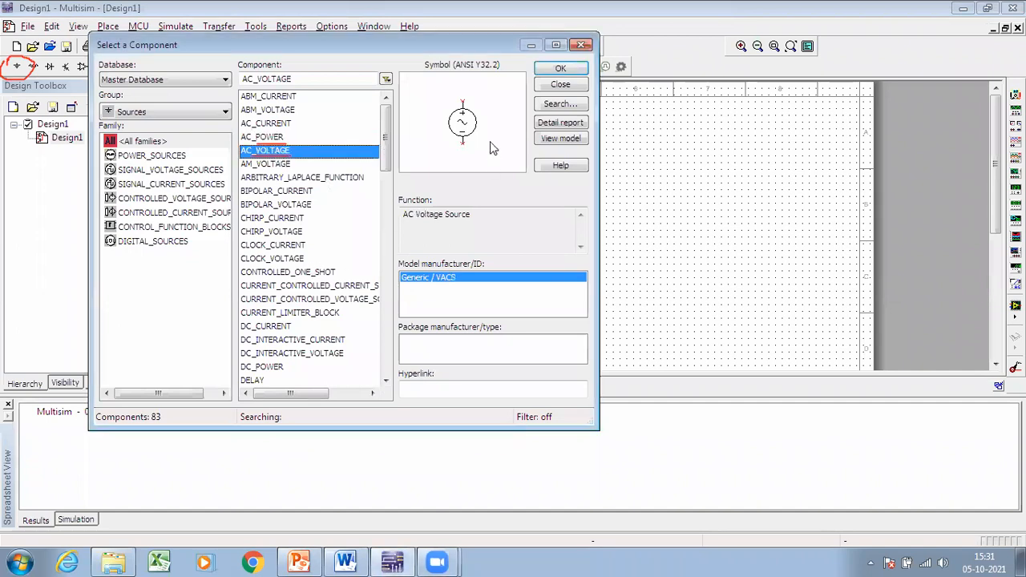
{"action": "left_click", "coordinate": [559, 71]}
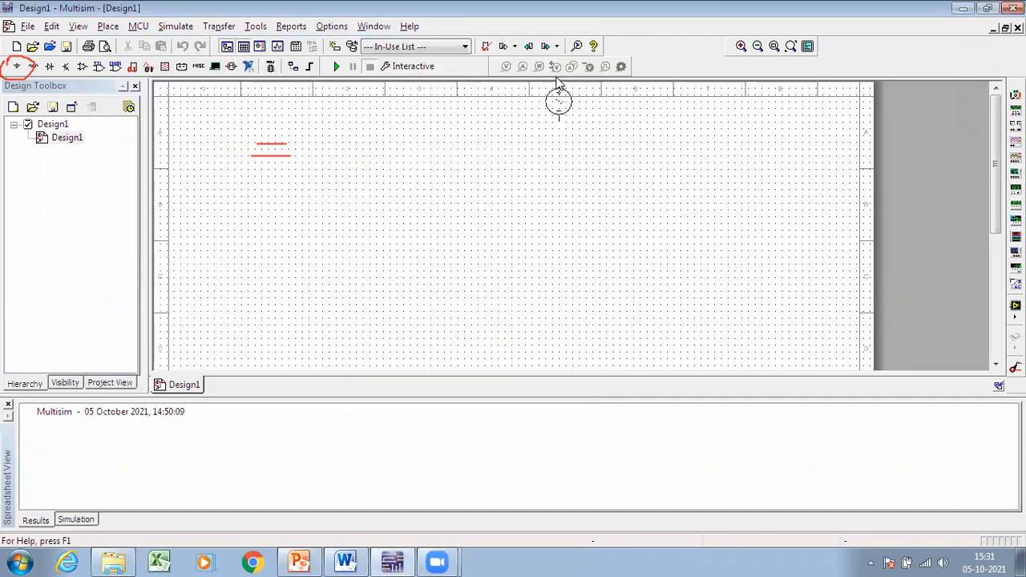
{"action": "left_click", "coordinate": [248, 233]}
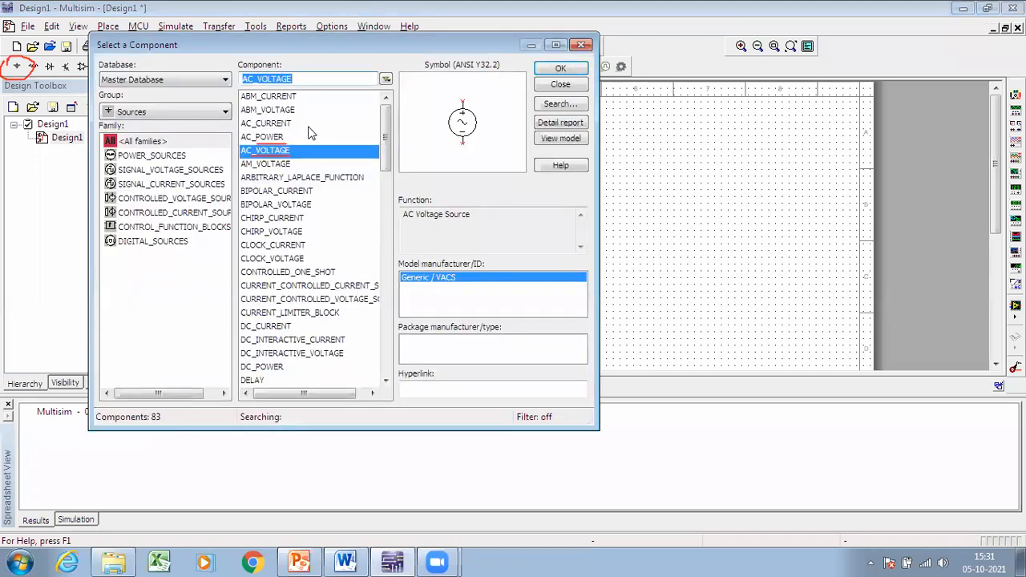
Place an AC_POWER source on the schematic beside the AC voltage source and finish placing sources
{"action": "left_click", "coordinate": [275, 138]}
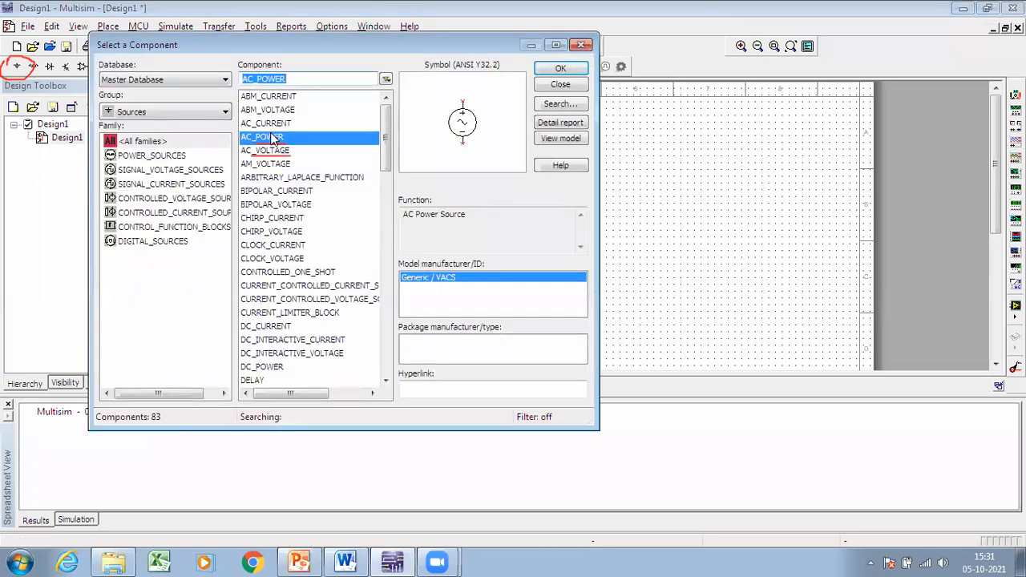
{"action": "left_click", "coordinate": [561, 71]}
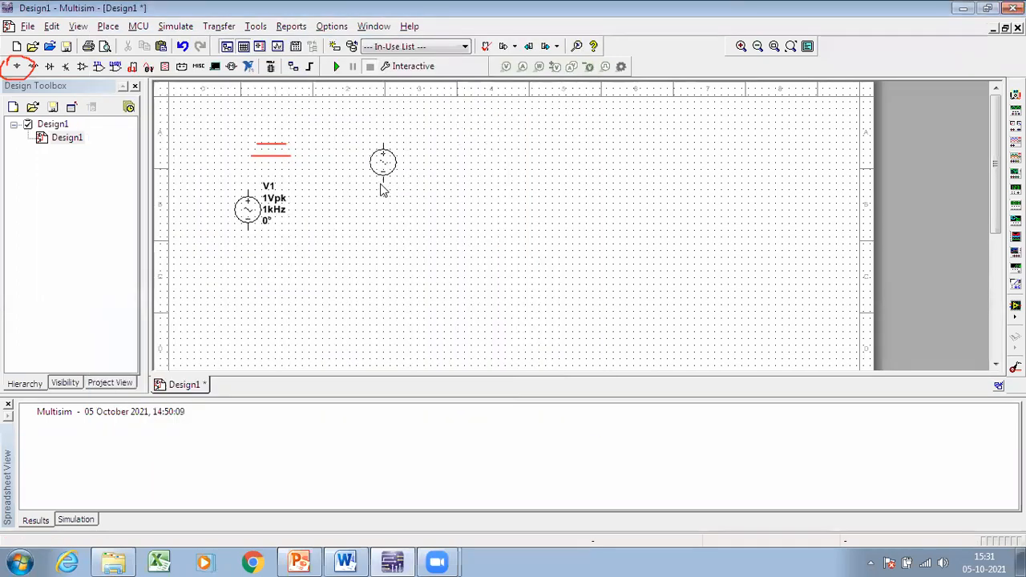
{"action": "left_click", "coordinate": [335, 245]}
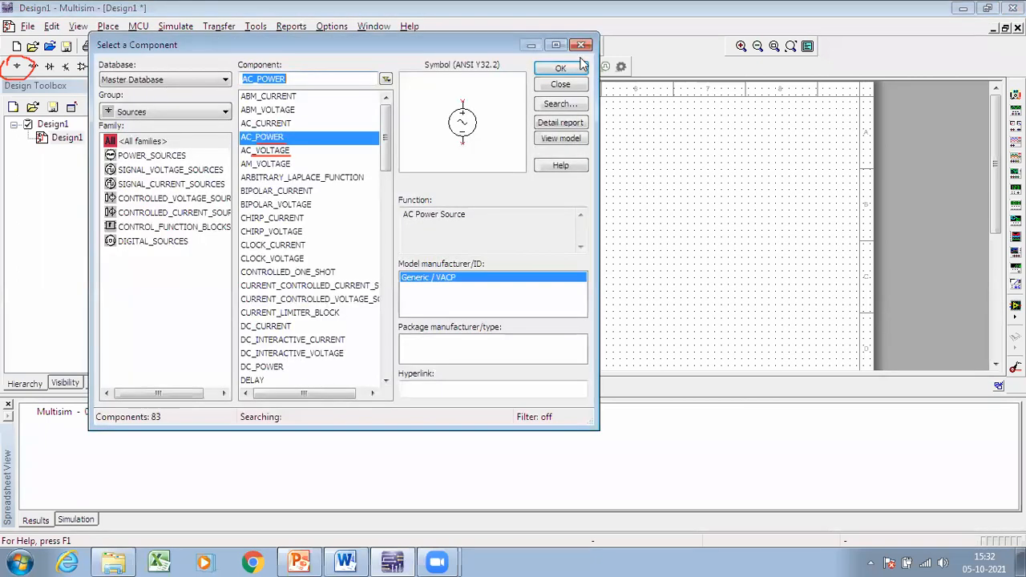
{"action": "key", "text": "Escape"}
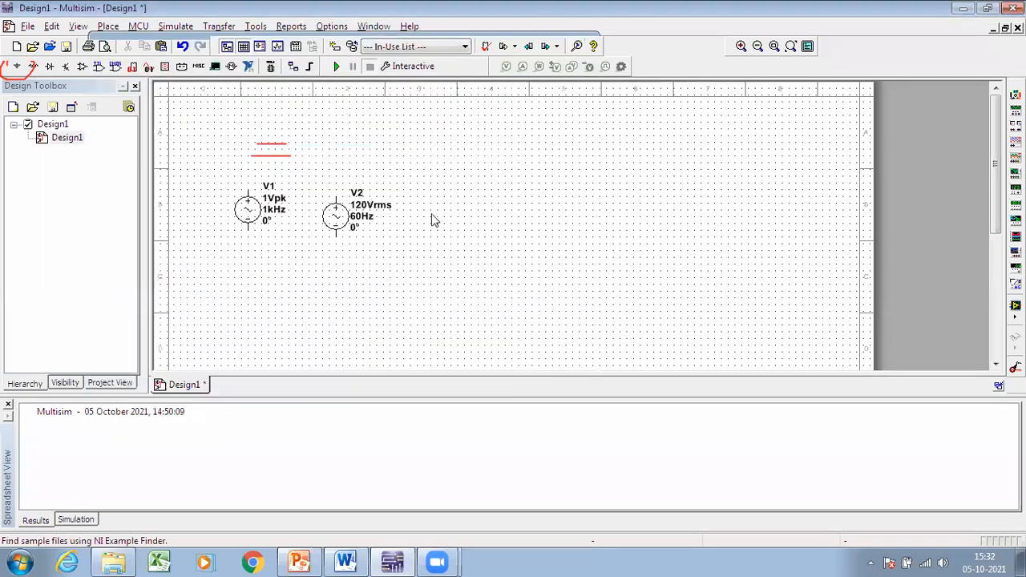
Delete the AC voltage source V1 and move the AC power source into its place
{"action": "left_click", "coordinate": [241, 215]}
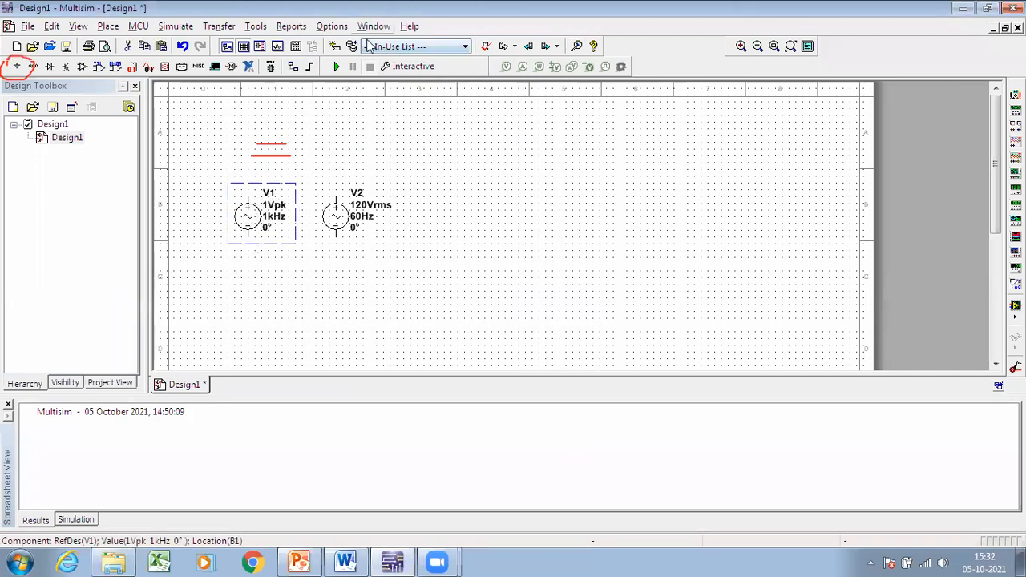
{"action": "mouse_move", "coordinate": [217, 193]}
{"action": "left_mouse_down"}
{"action": "mouse_move", "coordinate": [210, 232]}
{"action": "mouse_move", "coordinate": [222, 183]}
{"action": "left_mouse_up"}
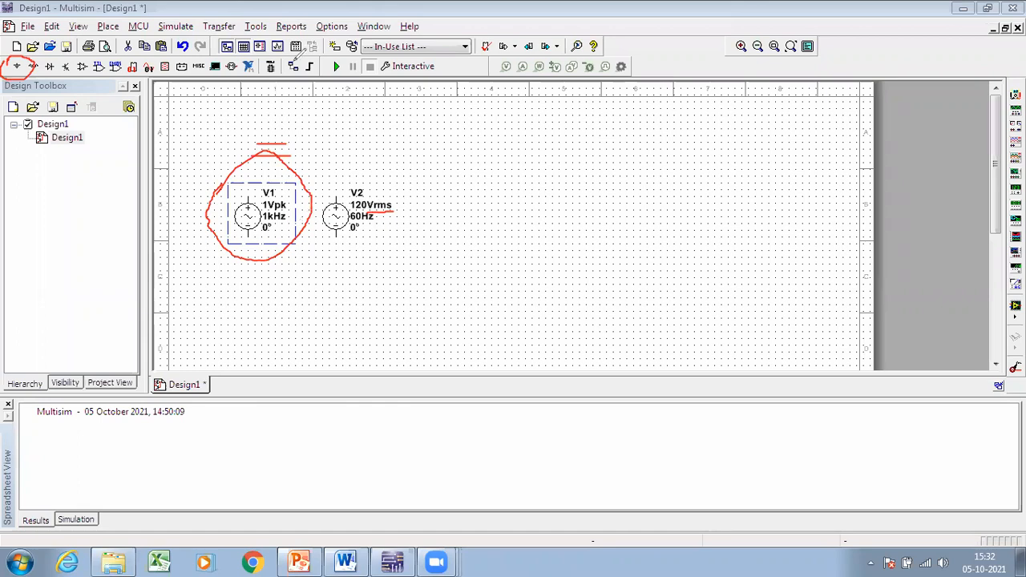
{"action": "left_click", "coordinate": [294, 60]}
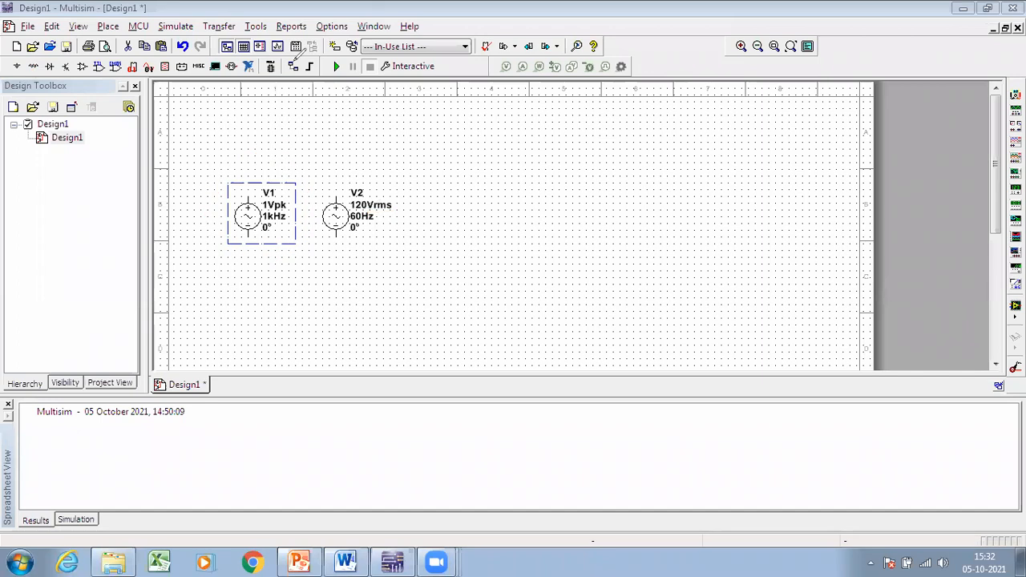
{"action": "left_click", "coordinate": [250, 219]}
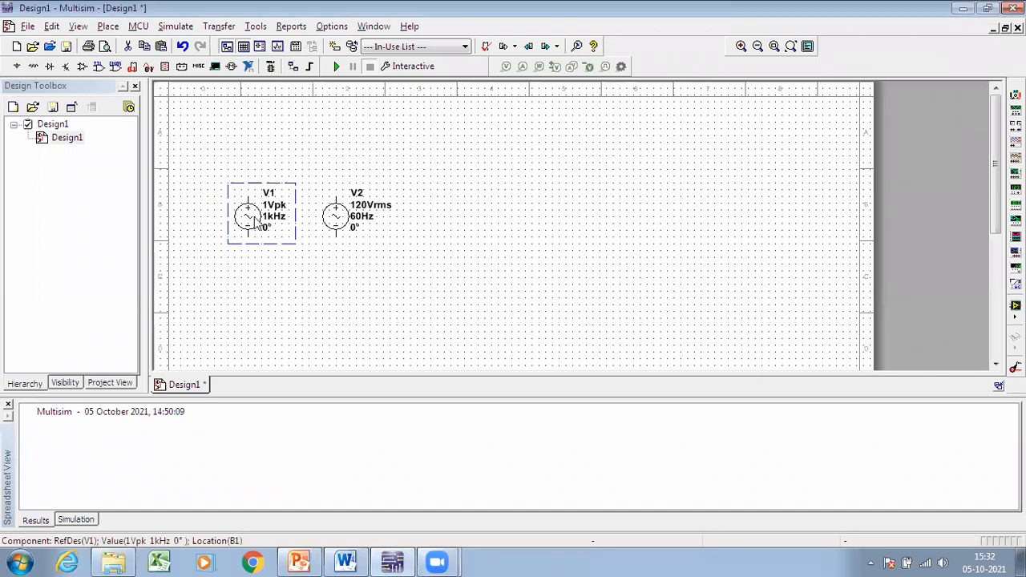
{"action": "key", "text": "Delete"}
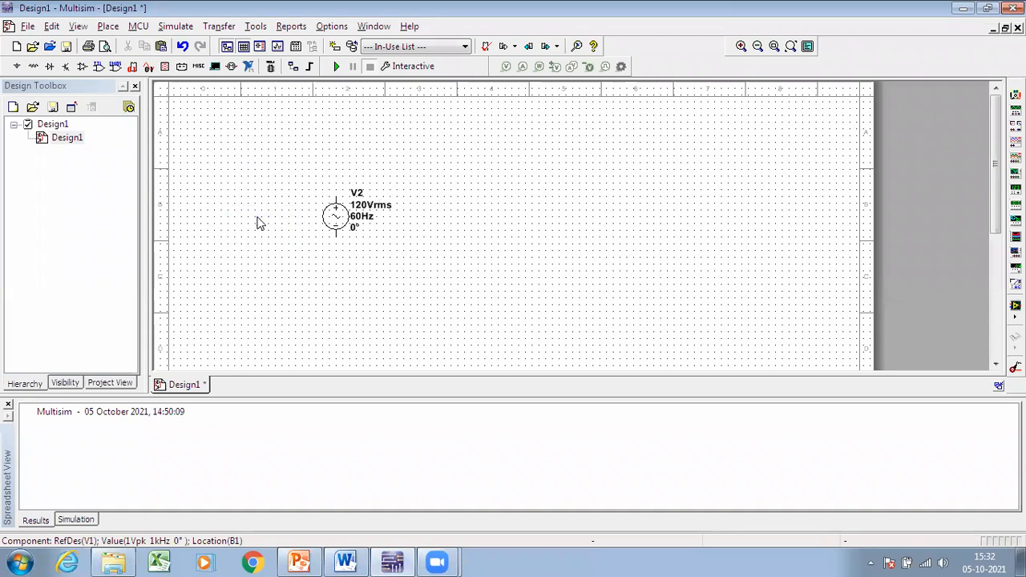
{"action": "left_click_drag", "start_coordinate": [363, 231], "coordinate": [269, 249]}
{"action": "left_click", "coordinate": [382, 271]}
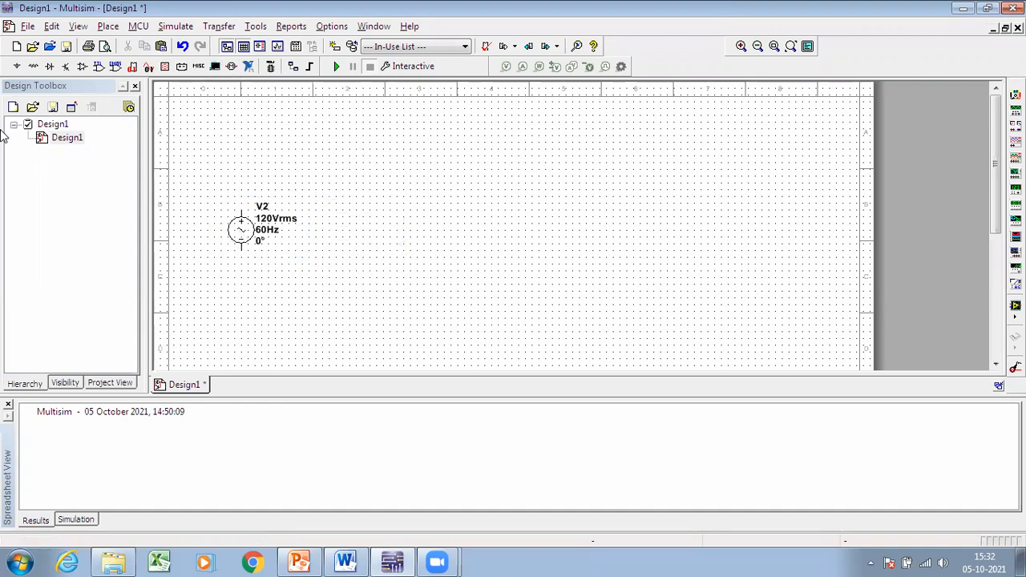
{"action": "left_click", "coordinate": [16, 67]}
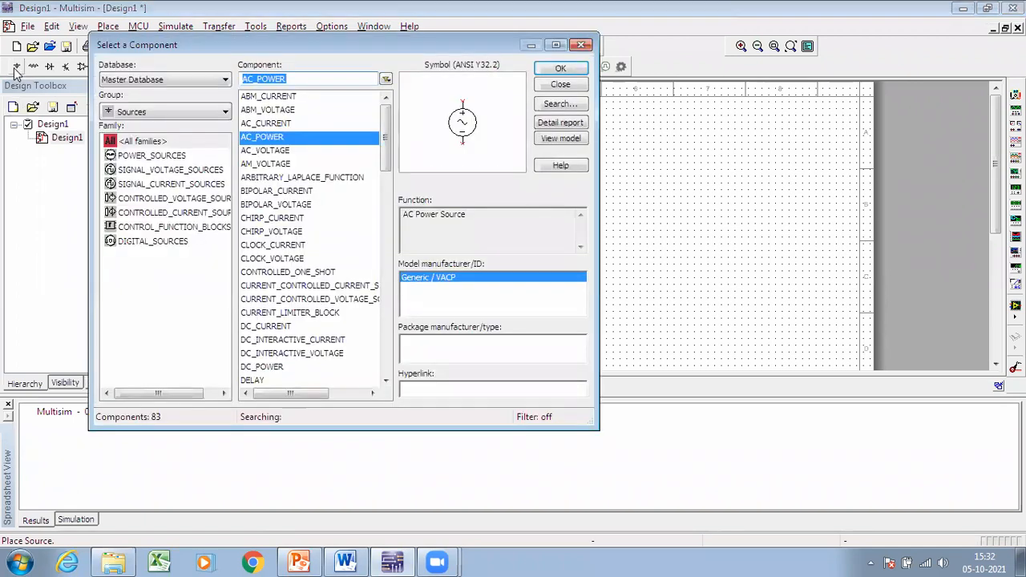
{"action": "left_click", "coordinate": [224, 116]}
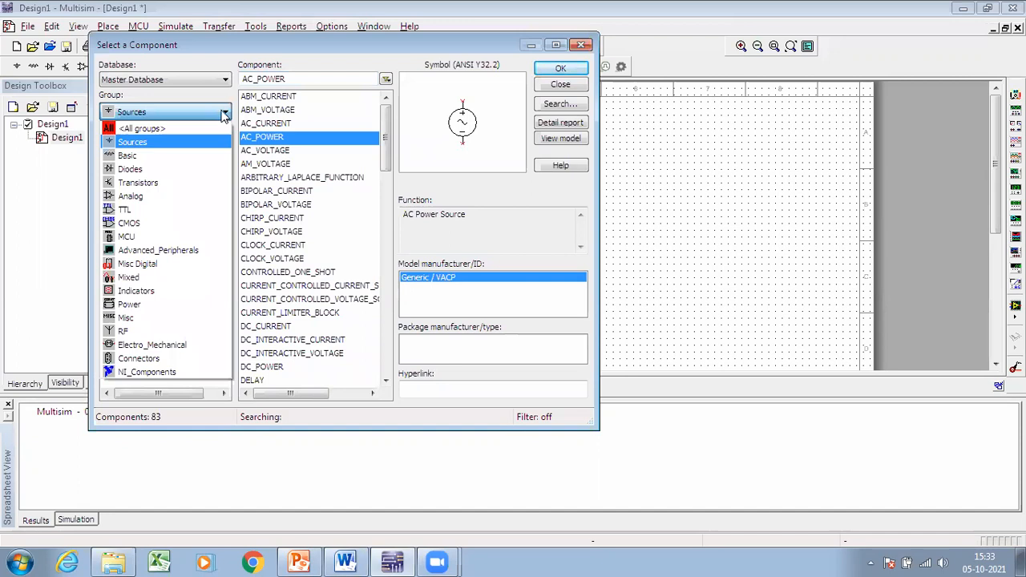
{"action": "left_click", "coordinate": [324, 50]}
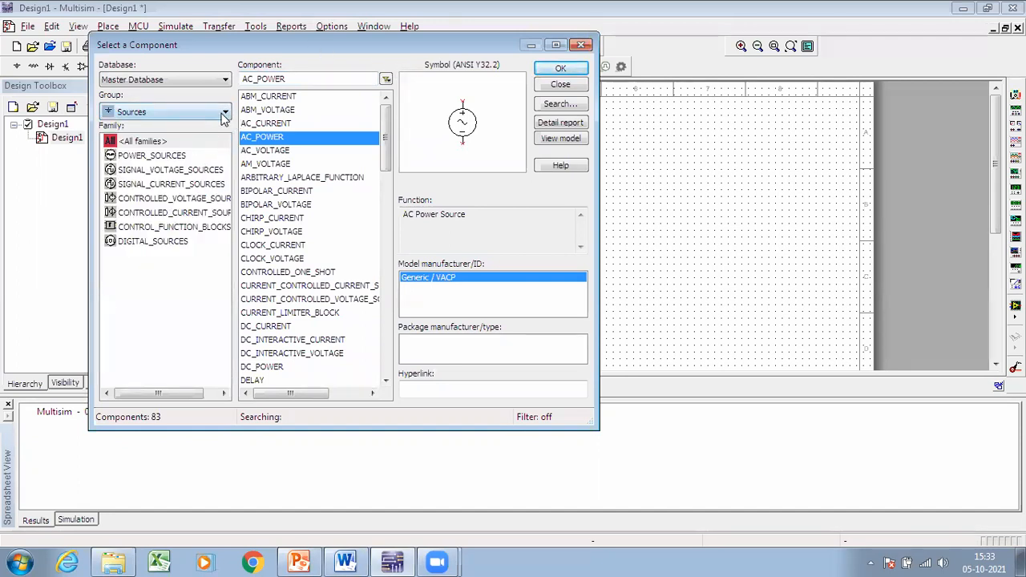
{"action": "left_click", "coordinate": [224, 112]}
{"action": "left_click", "coordinate": [584, 44]}
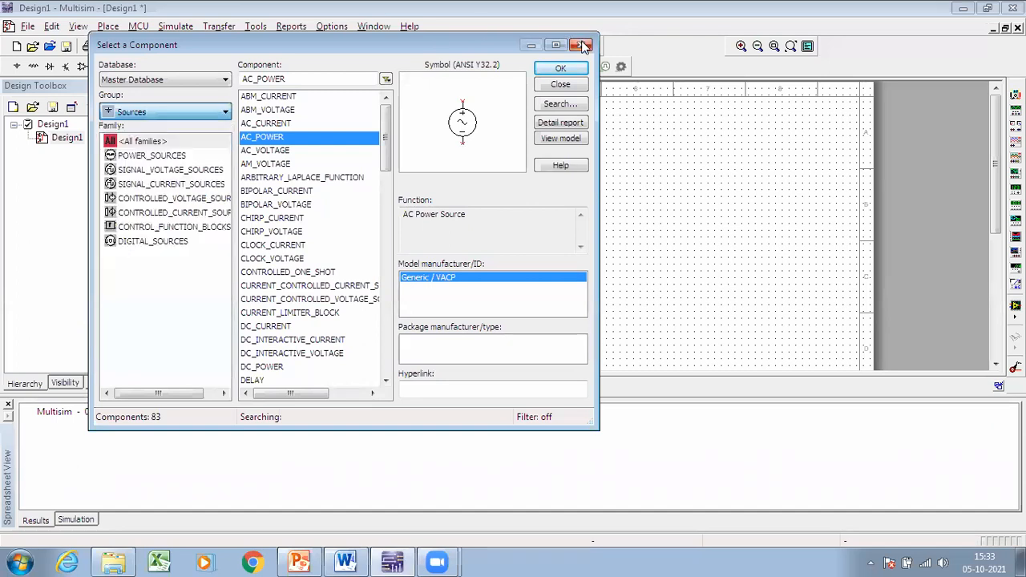
{"action": "left_click", "coordinate": [583, 44]}
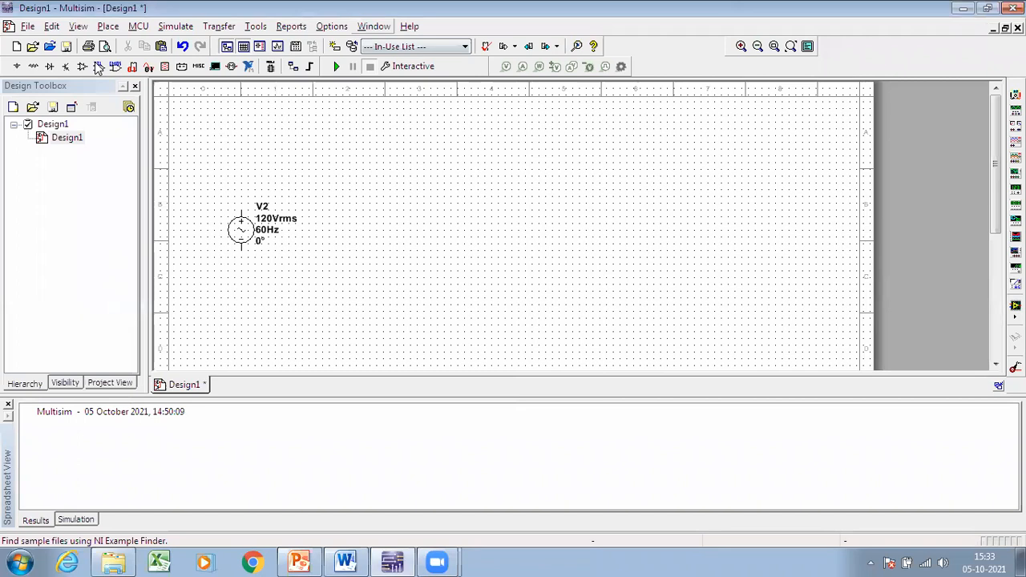
Place a 1 kΩ resistor from the Basic group's RESISTOR family above and beside the AC power source
{"action": "mouse_move", "coordinate": [40, 59]}
{"action": "left_mouse_down"}
{"action": "mouse_move", "coordinate": [27, 77]}
{"action": "mouse_move", "coordinate": [38, 58]}
{"action": "left_mouse_up"}
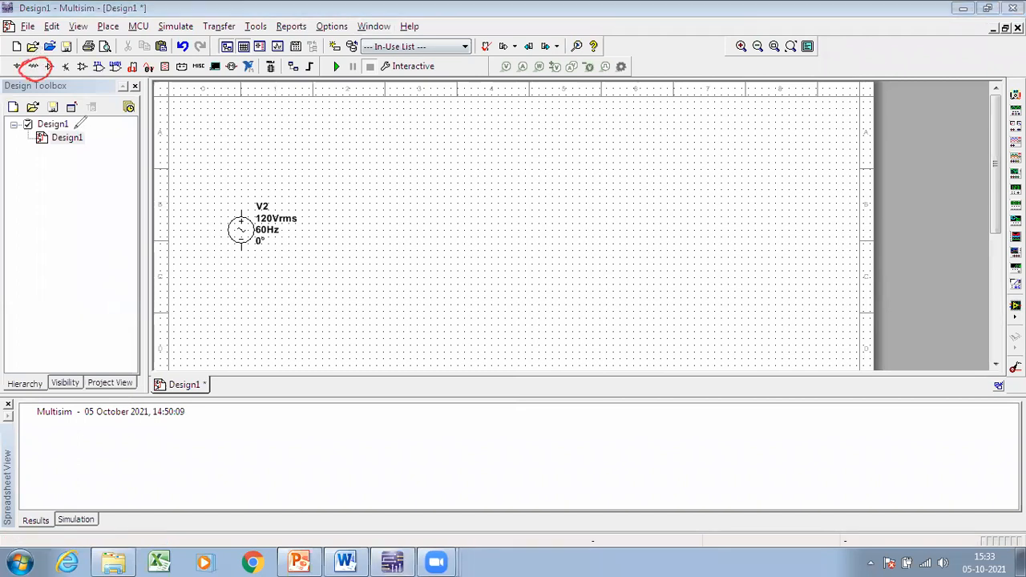
{"action": "left_click", "coordinate": [34, 66]}
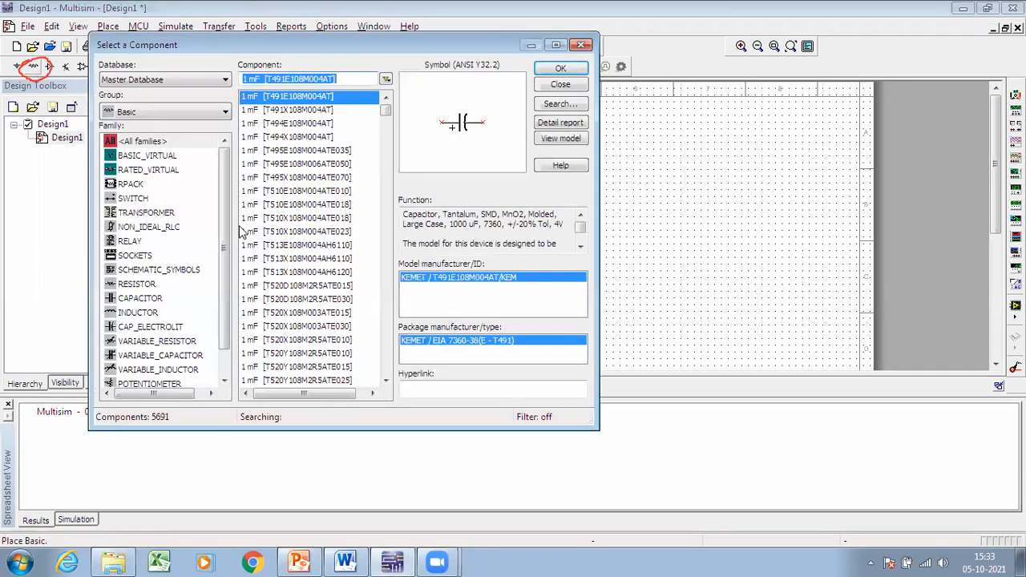
{"action": "left_click", "coordinate": [137, 286]}
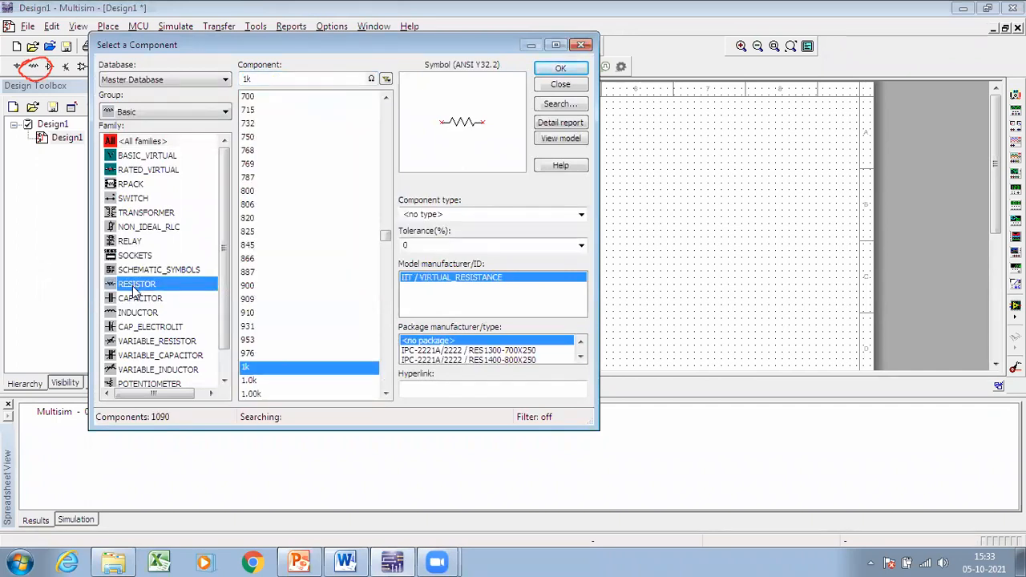
{"action": "left_click", "coordinate": [561, 69]}
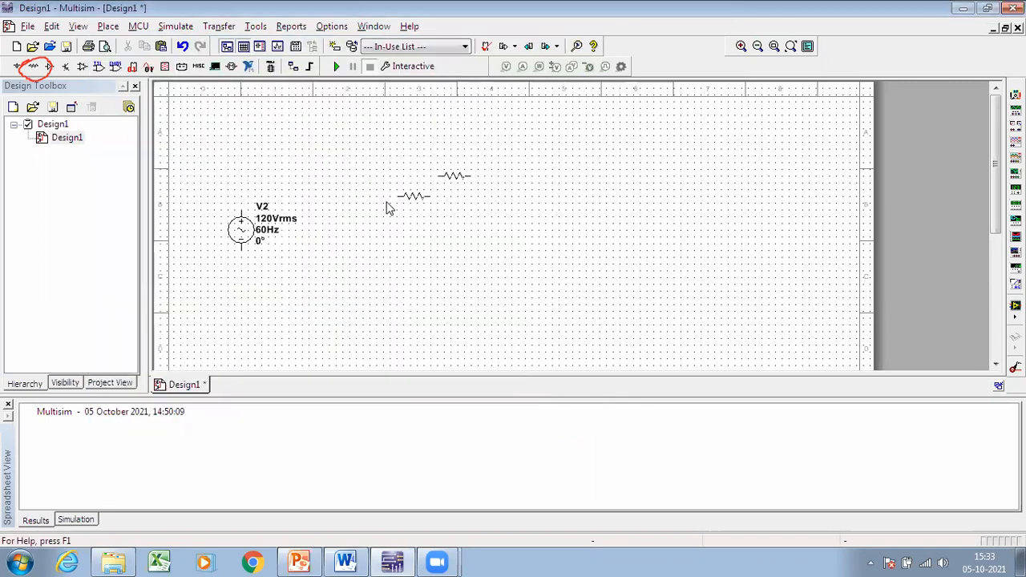
{"action": "left_click", "coordinate": [346, 190]}
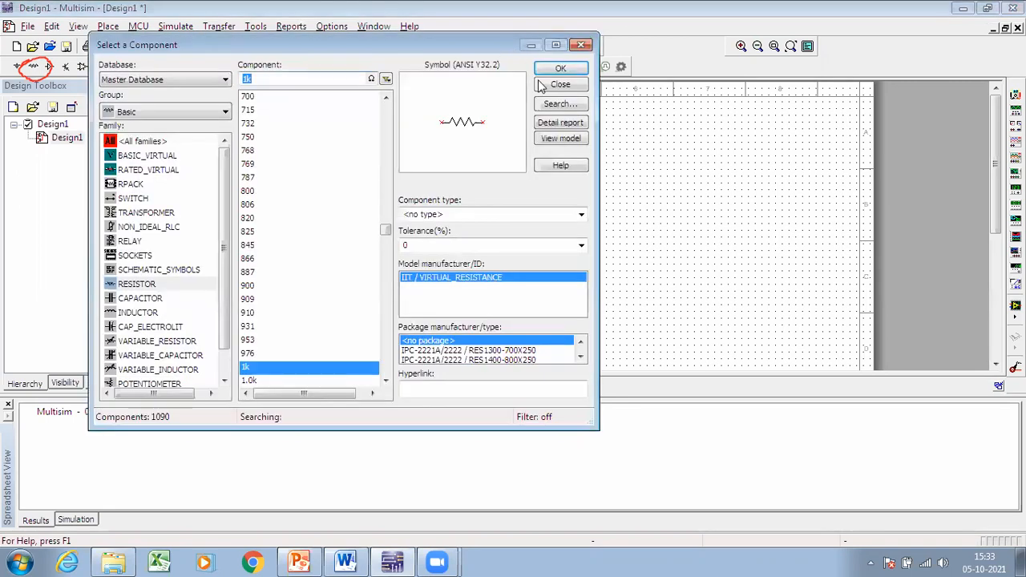
Place a 1 mH inductor from the INDUCTOR family in line with the resistor, on its right
{"action": "left_click", "coordinate": [147, 314]}
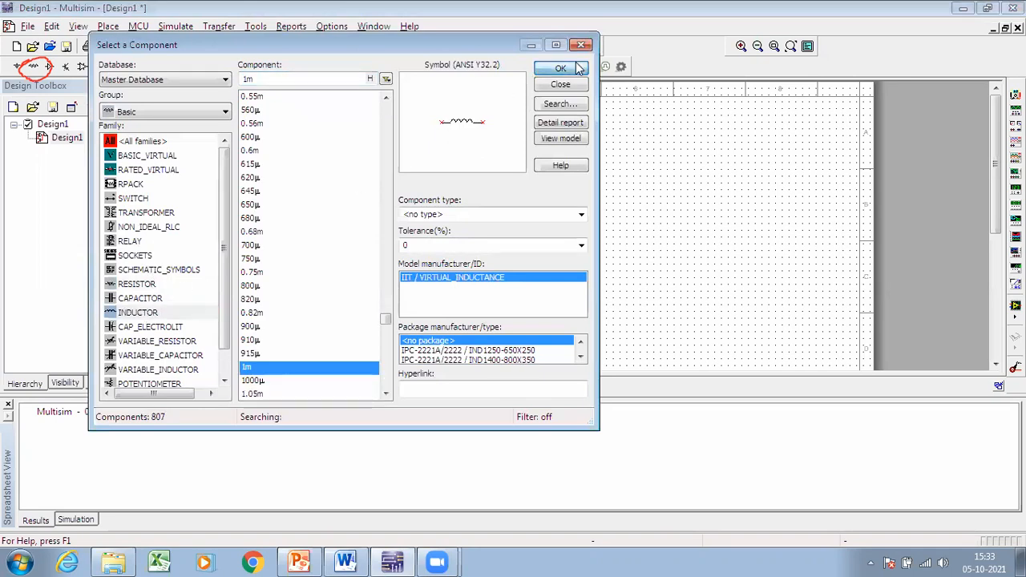
{"action": "left_click", "coordinate": [574, 67]}
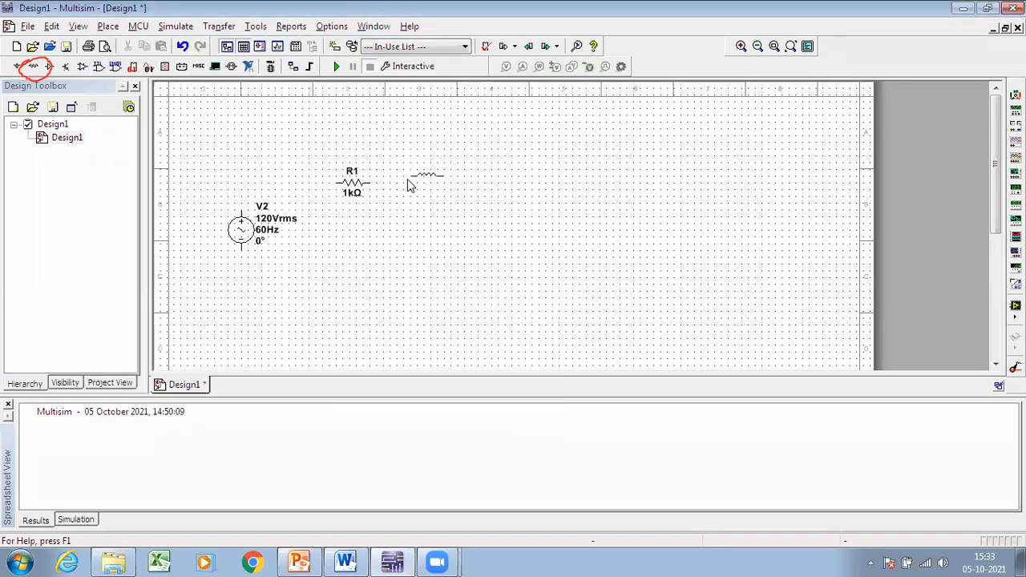
{"action": "left_click", "coordinate": [407, 184]}
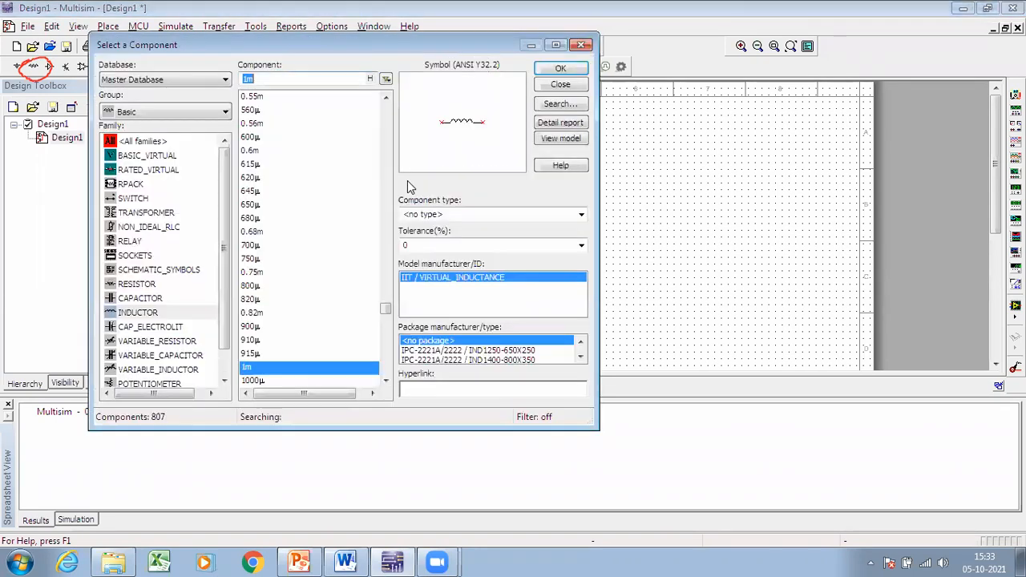
Place a 1 µF capacitor from the CAPACITOR family to the right of the inductor and finish placing components
{"action": "left_click", "coordinate": [149, 298]}
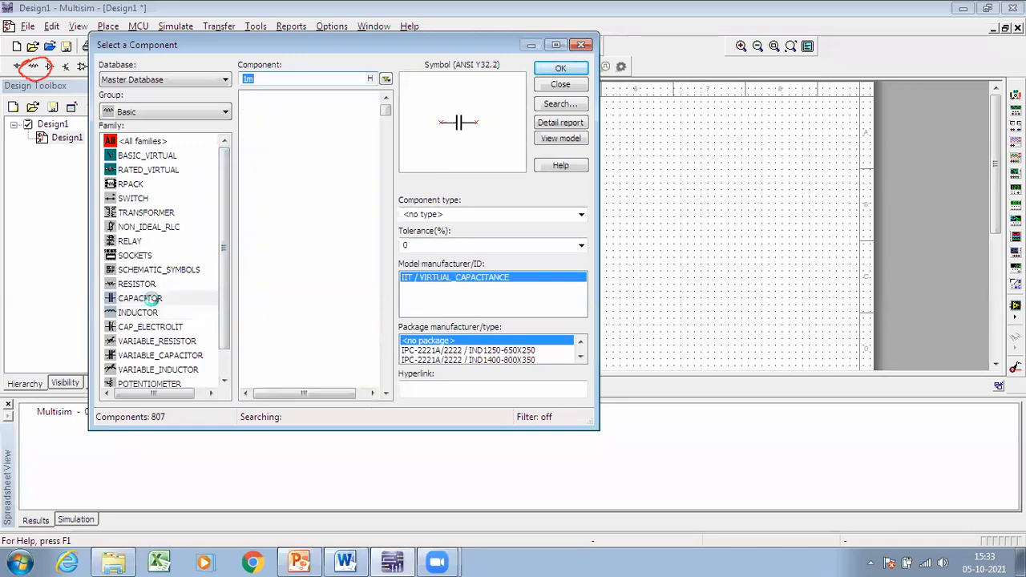
{"action": "left_click", "coordinate": [577, 70]}
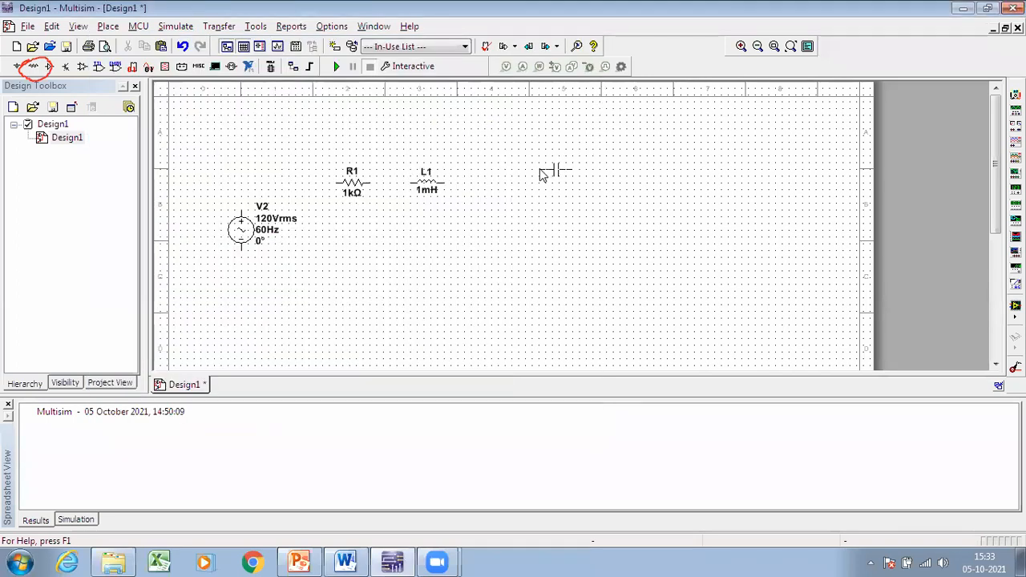
{"action": "left_click", "coordinate": [485, 190]}
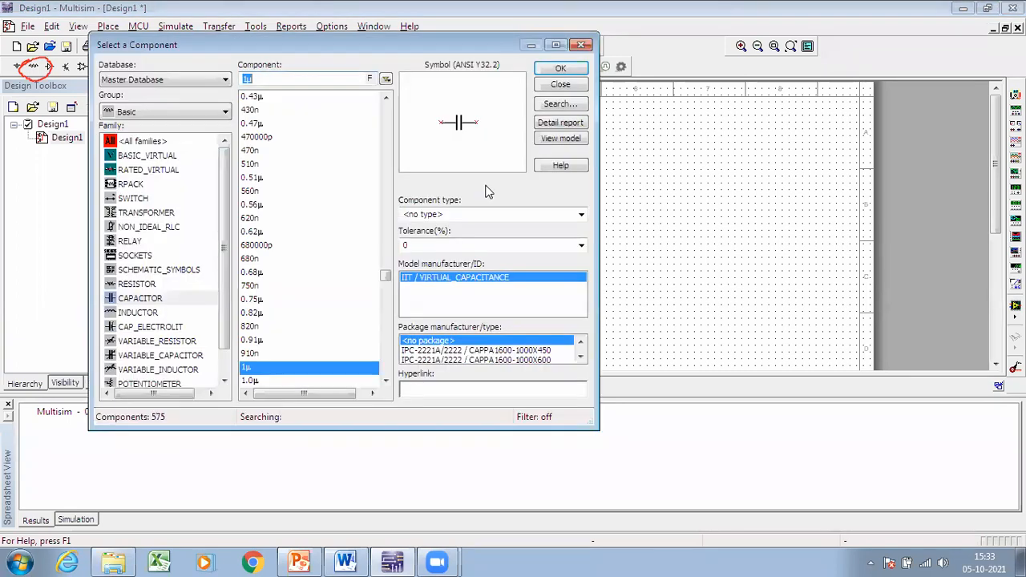
{"action": "left_click", "coordinate": [580, 46]}
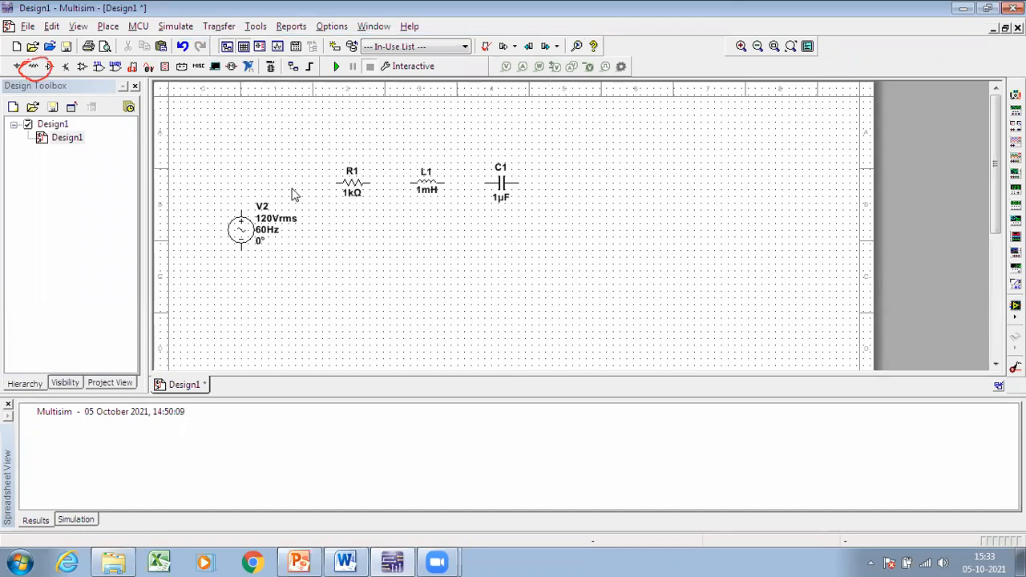
Set the AC power source's RMS voltage to 220 V and its frequency to 50 Hz
{"action": "double_click", "coordinate": [242, 238]}
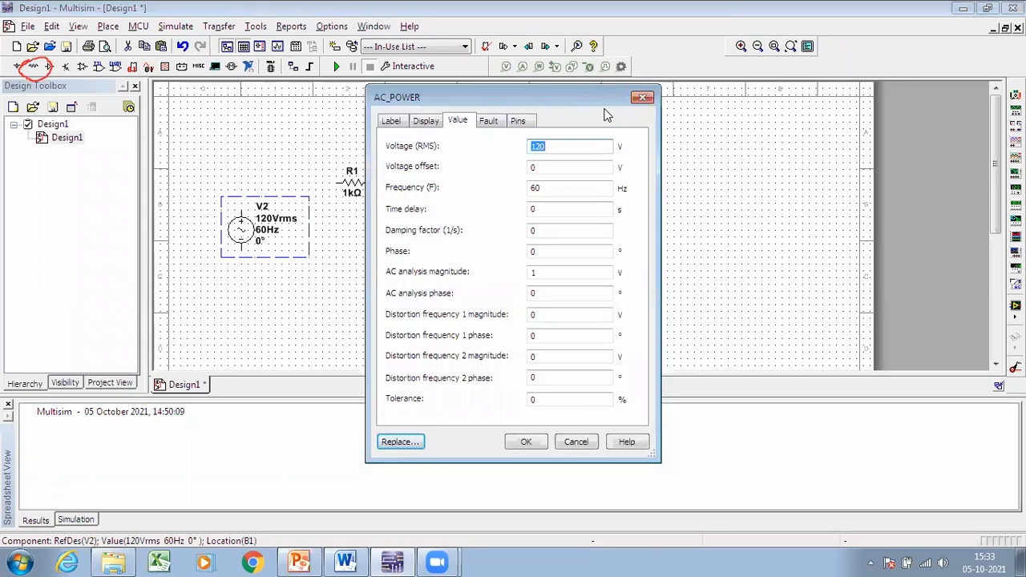
{"action": "left_click", "coordinate": [557, 147]}
{"action": "left_click_drag", "start_coordinate": [560, 149], "coordinate": [501, 146]}
{"action": "type", "text": "2"}
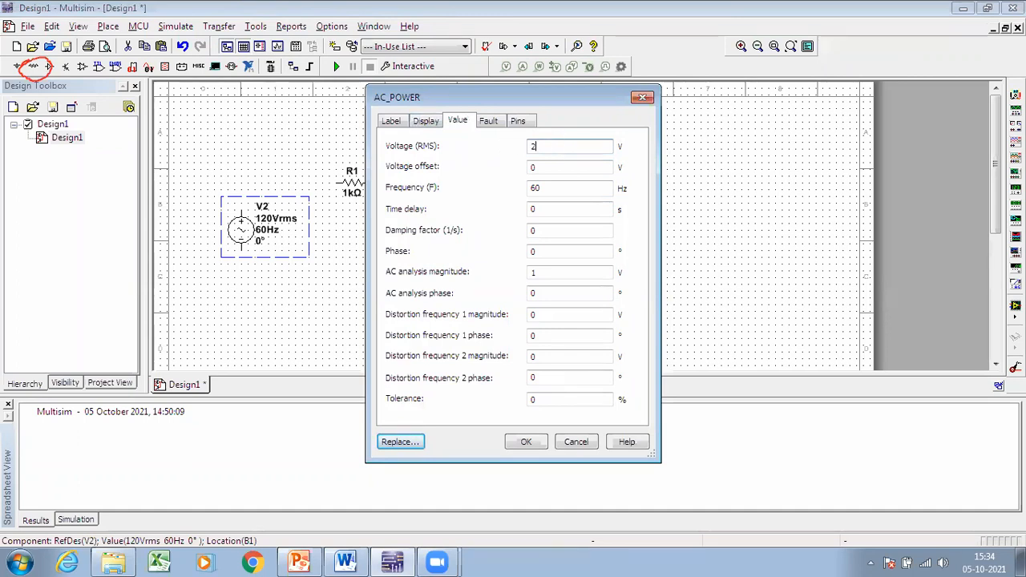
{"action": "type", "text": "20"}
{"action": "left_click", "coordinate": [544, 187]}
{"action": "left_click_drag", "start_coordinate": [540, 188], "coordinate": [520, 187]}
{"action": "type", "text": "5"}
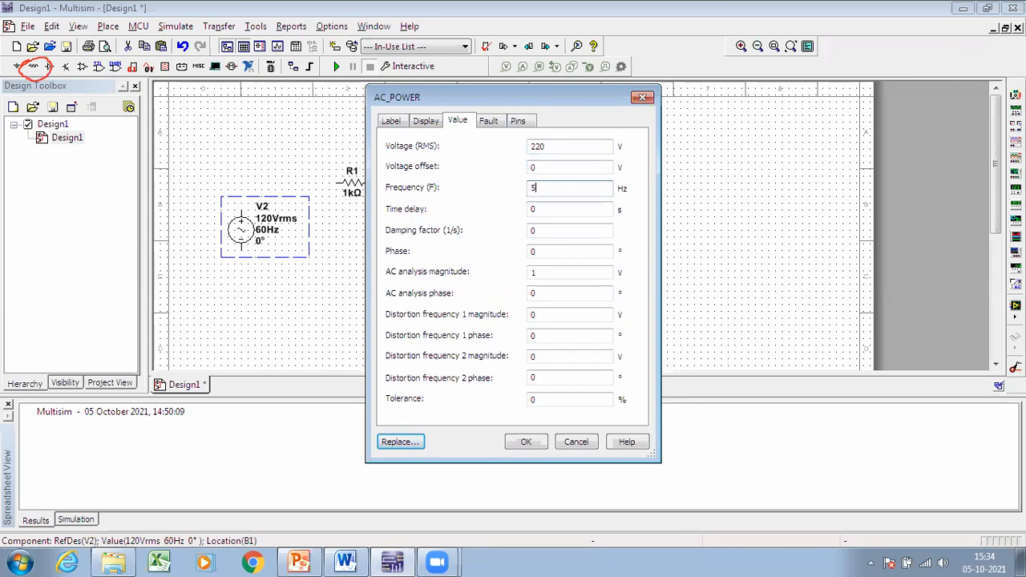
{"action": "type", "text": "0"}
{"action": "left_click", "coordinate": [525, 443]}
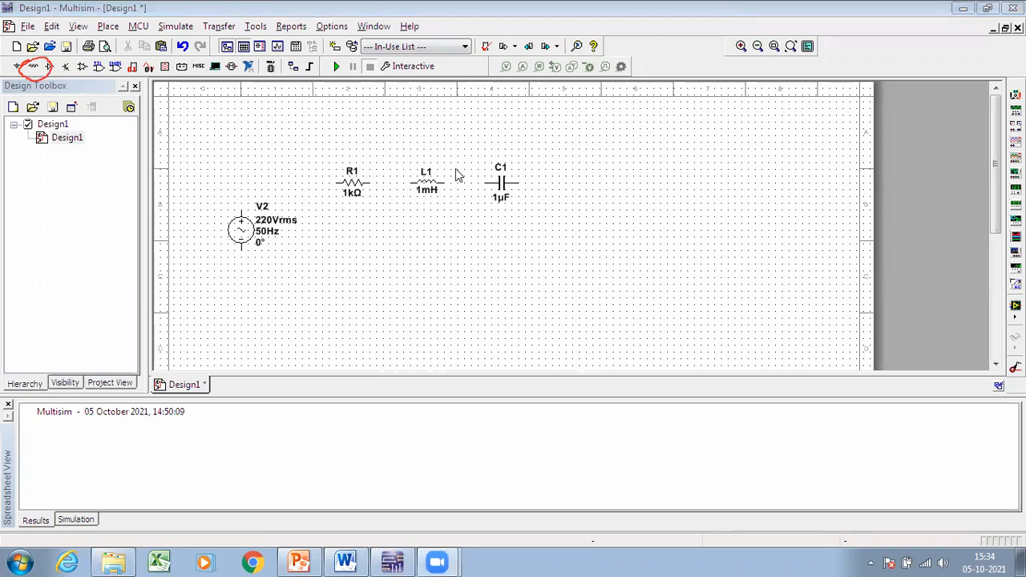
Wire the AC power source, resistor, inductor and capacitor together into one closed series loop
{"action": "left_click", "coordinate": [335, 183]}
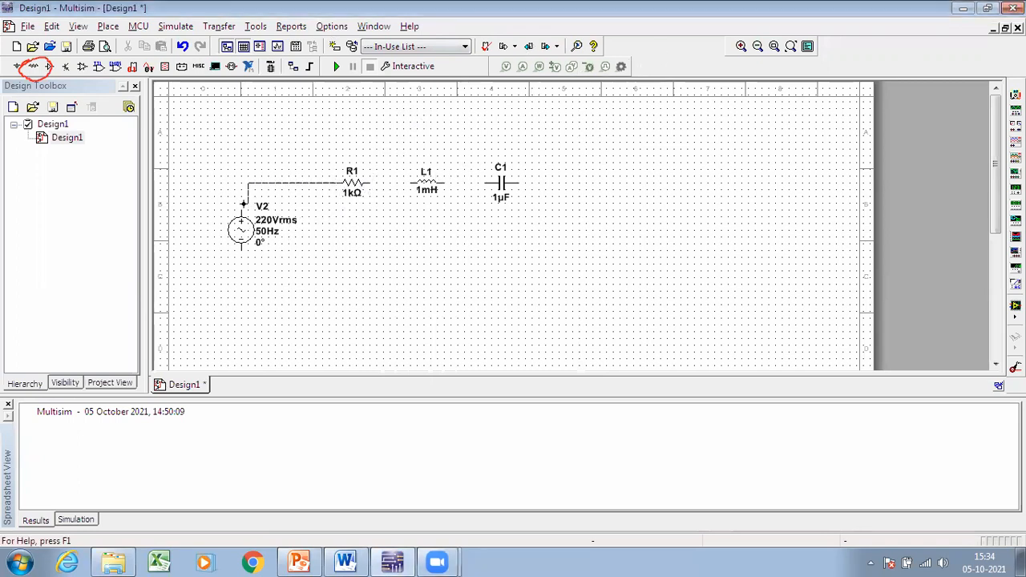
{"action": "left_click", "coordinate": [242, 210]}
{"action": "left_click", "coordinate": [370, 183]}
{"action": "left_click", "coordinate": [408, 183]}
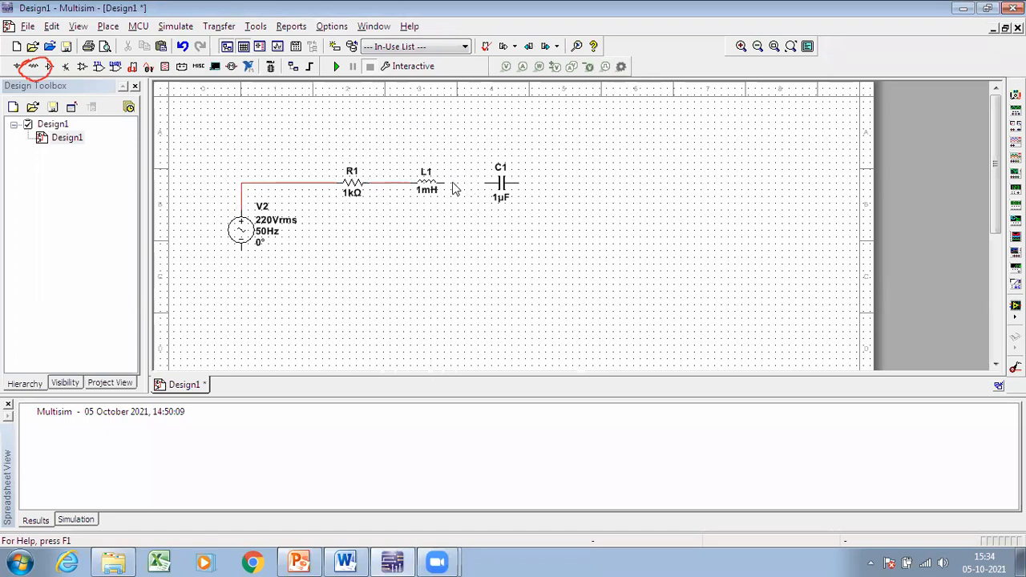
{"action": "left_click", "coordinate": [484, 183]}
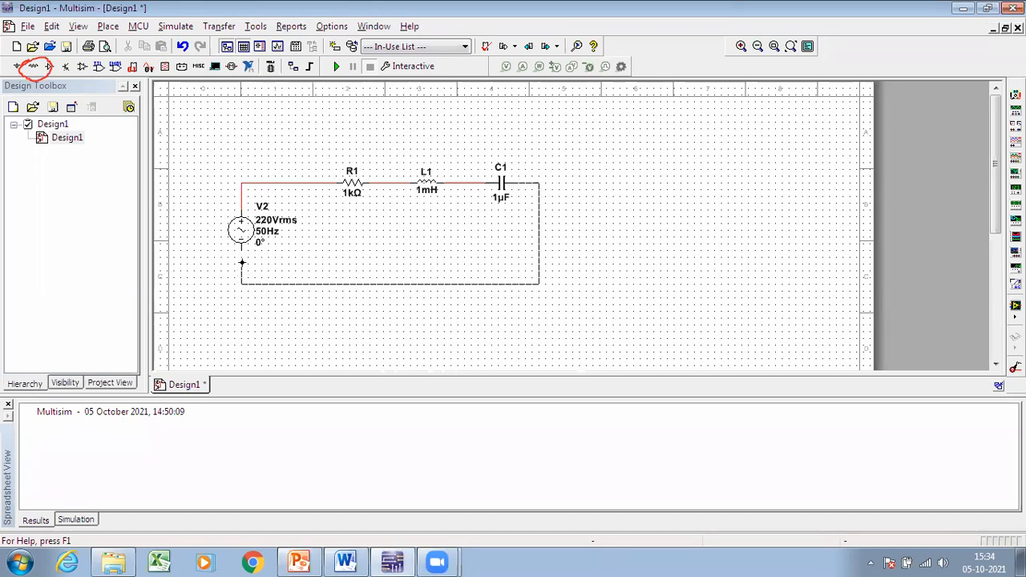
{"action": "left_click", "coordinate": [241, 251]}
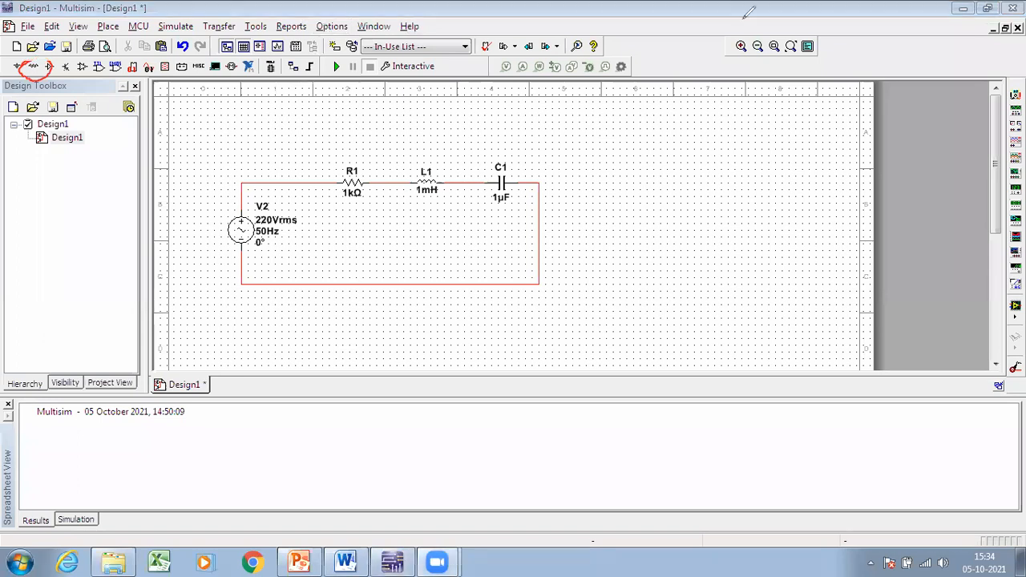
{"action": "mouse_move", "coordinate": [7, 64]}
{"action": "left_mouse_down"}
{"action": "mouse_move", "coordinate": [23, 61]}
{"action": "mouse_move", "coordinate": [18, 81]}
{"action": "mouse_move", "coordinate": [7, 73]}
{"action": "mouse_move", "coordinate": [20, 69]}
{"action": "left_mouse_up"}
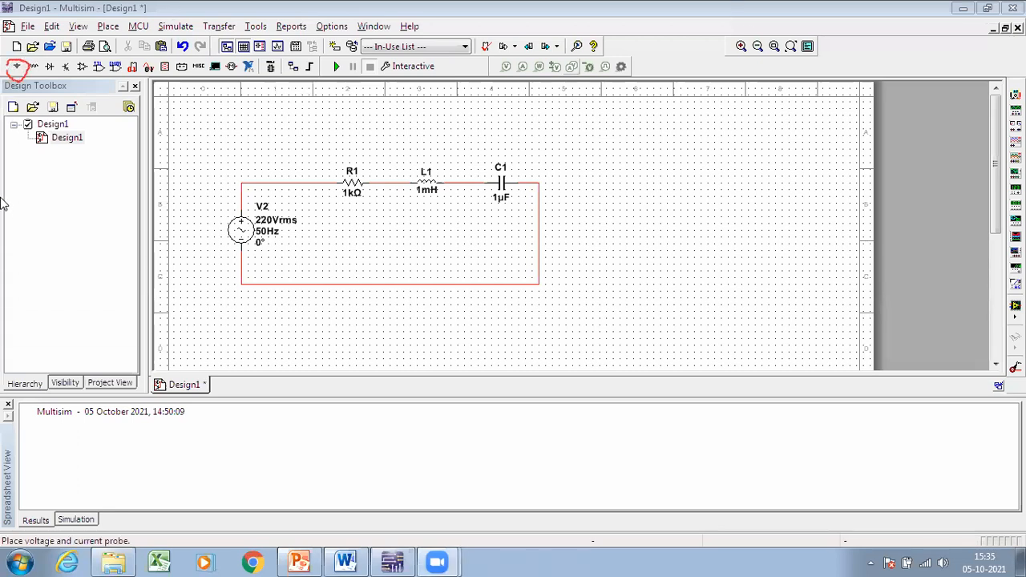
Place a GROUND component from the Sources group just below the loop's bottom wire and finish placing components
{"action": "left_click", "coordinate": [19, 68]}
{"action": "left_click", "coordinate": [18, 68]}
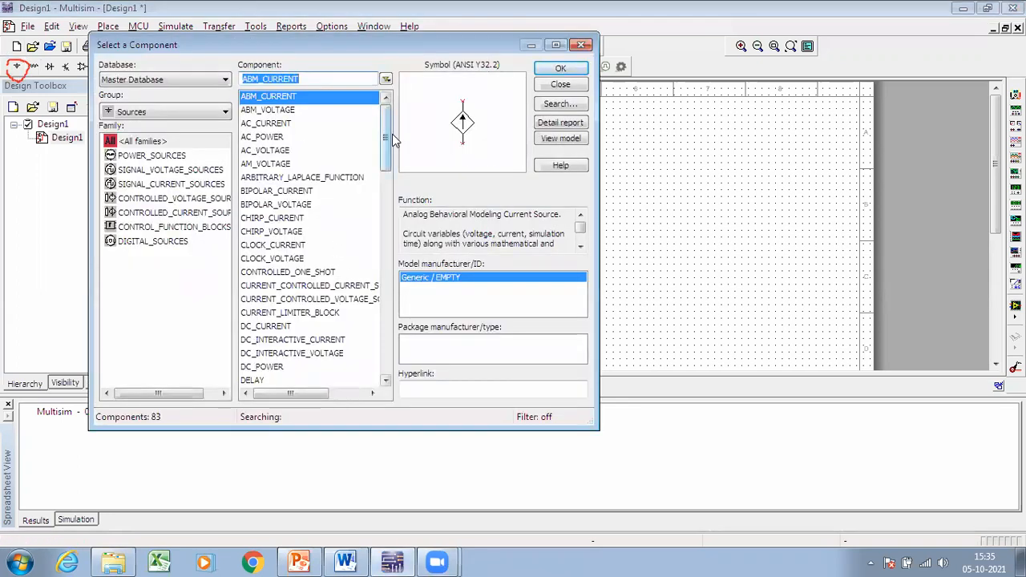
{"action": "left_click_drag", "start_coordinate": [388, 137], "coordinate": [375, 201]}
{"action": "left_click", "coordinate": [265, 273]}
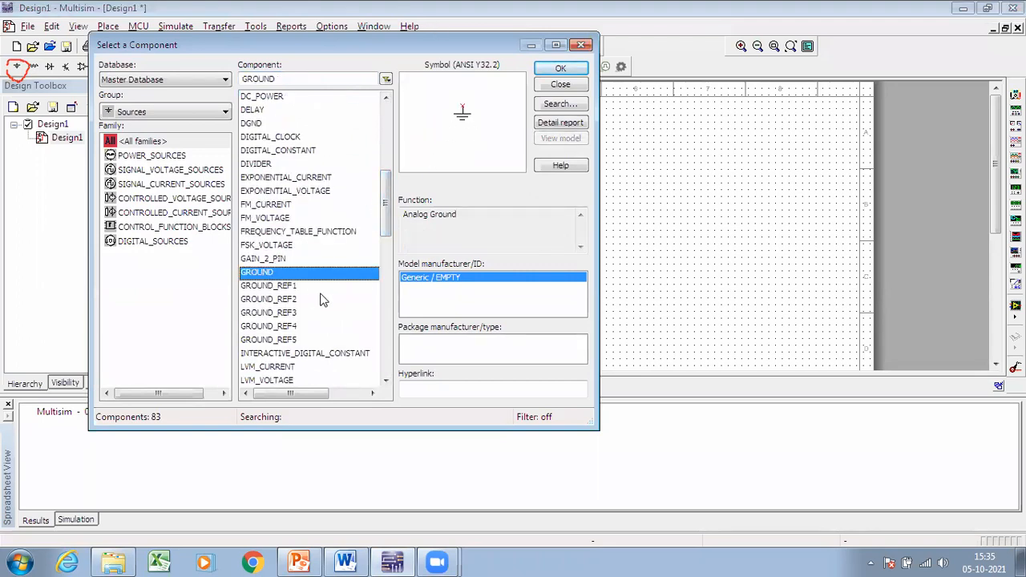
{"action": "left_click", "coordinate": [561, 69]}
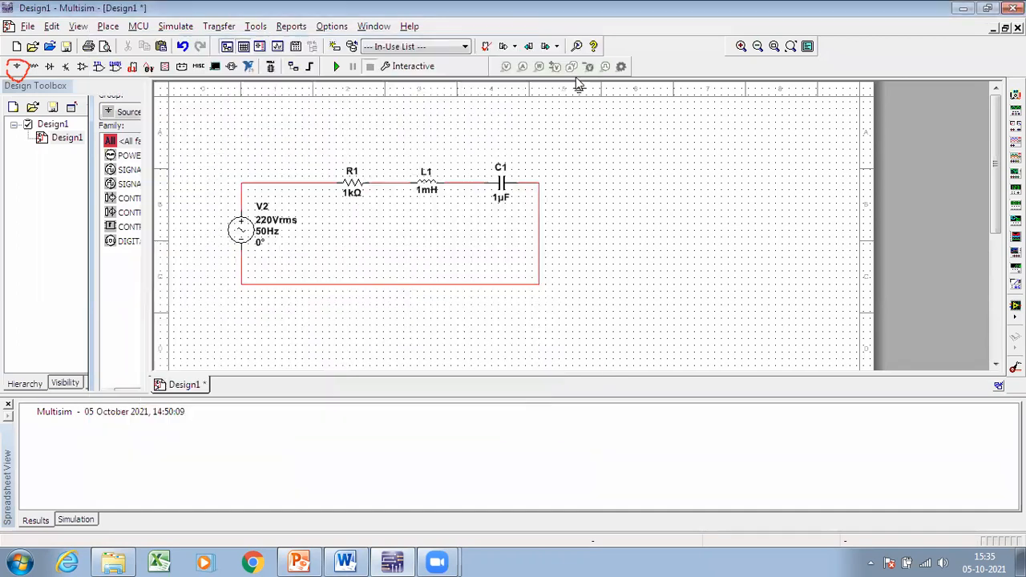
{"action": "left_click", "coordinate": [377, 311]}
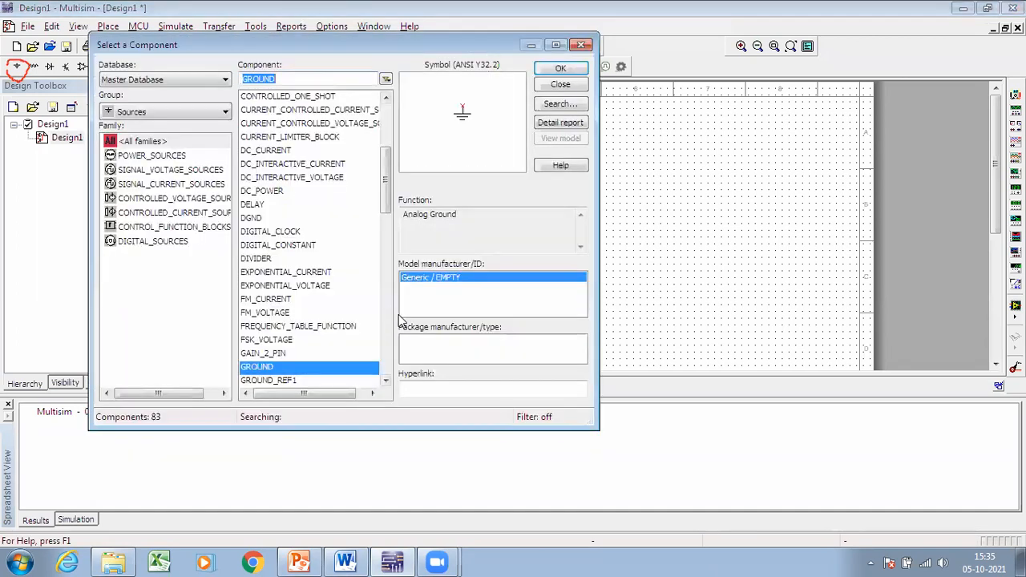
{"action": "left_click", "coordinate": [613, 83]}
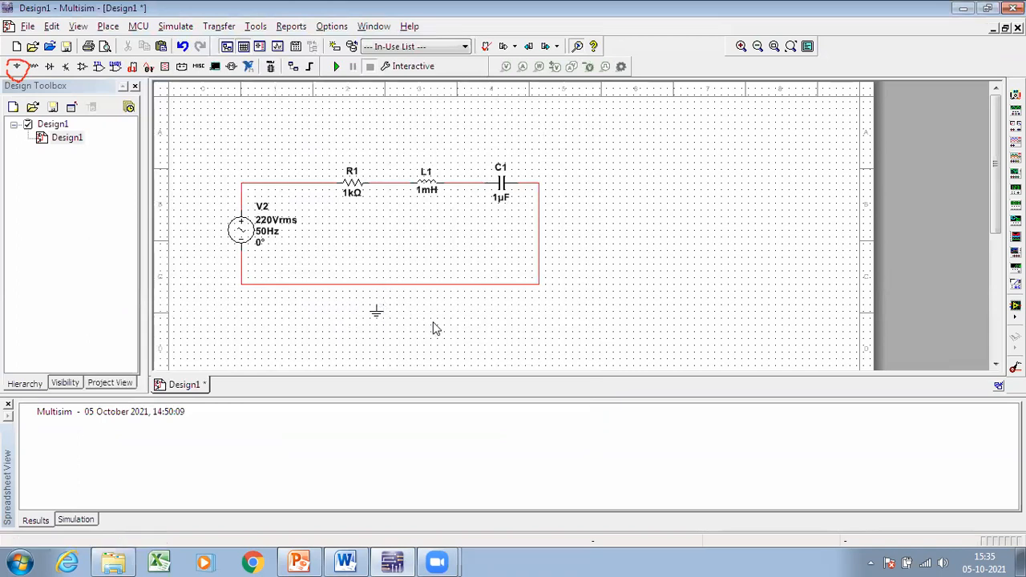
Wire the ground symbol up to the loop's bottom wire, closing the example finder if it opens
{"action": "left_click", "coordinate": [376, 312]}
{"action": "double_click", "coordinate": [435, 323]}
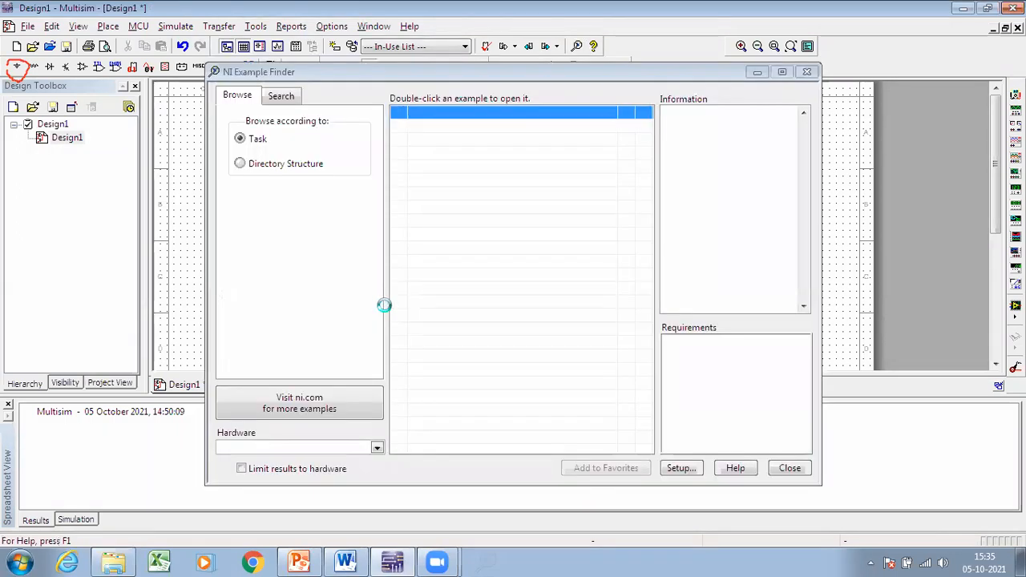
{"action": "left_click", "coordinate": [805, 73]}
{"action": "key", "text": "Escape"}
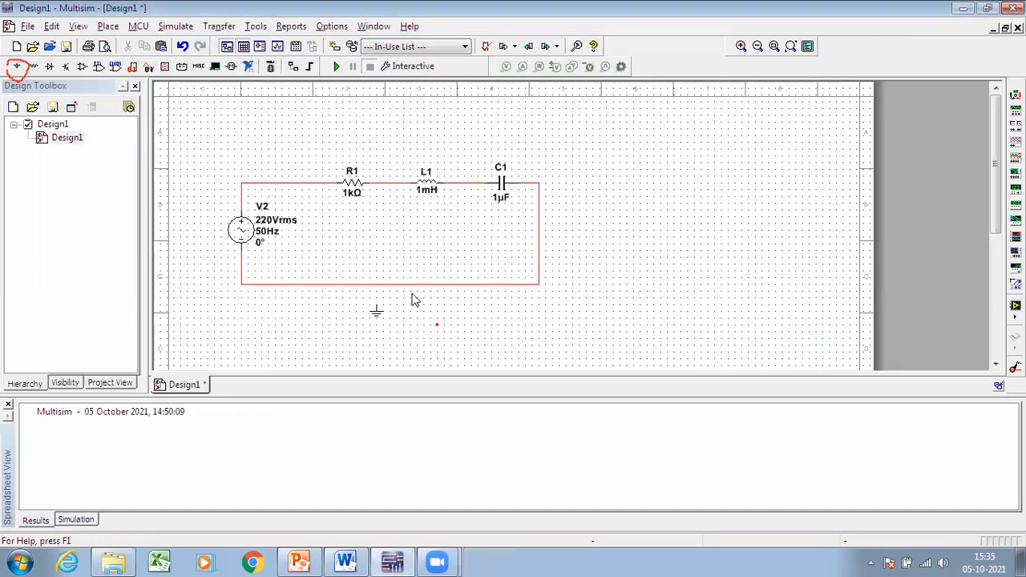
{"action": "left_click", "coordinate": [376, 286]}
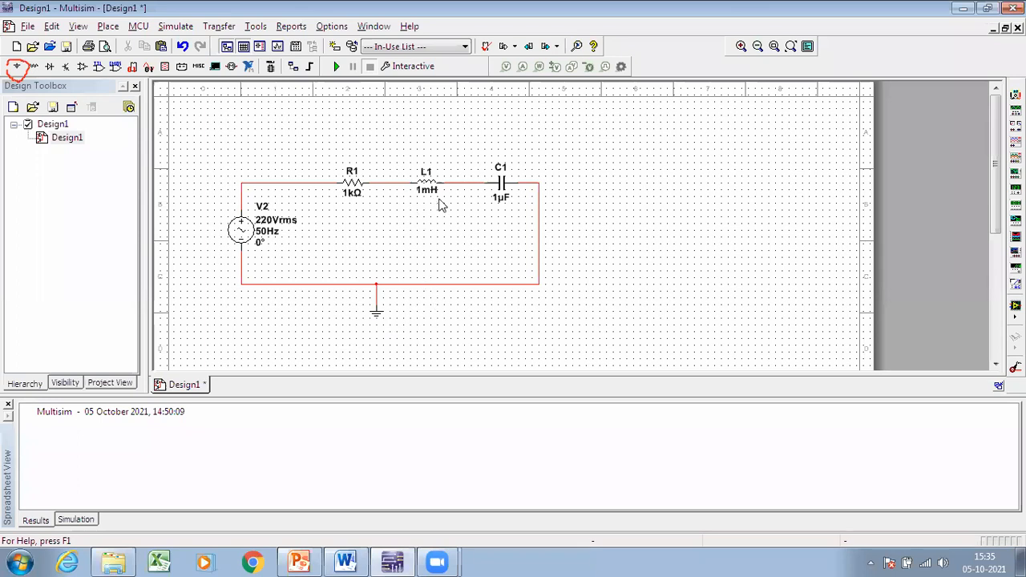
Set the resistance of resistor R1 to 400 Ω
{"action": "double_click", "coordinate": [352, 197]}
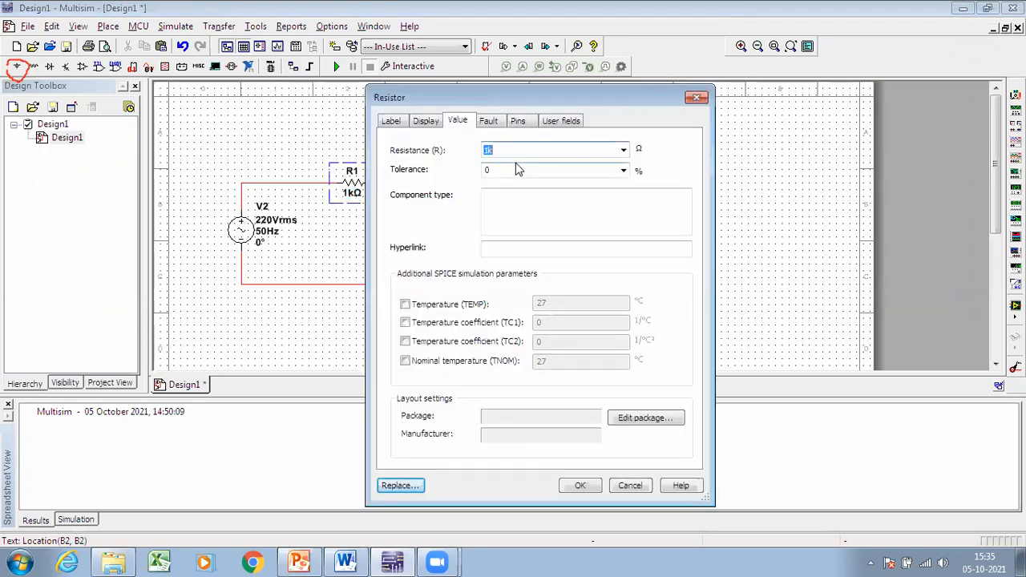
{"action": "type", "text": "400"}
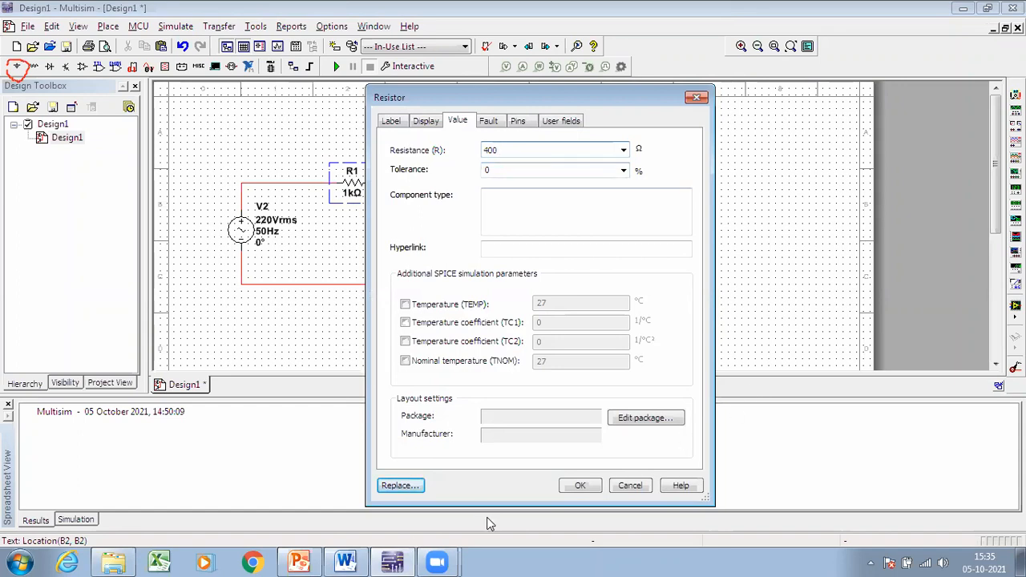
{"action": "left_click", "coordinate": [581, 486]}
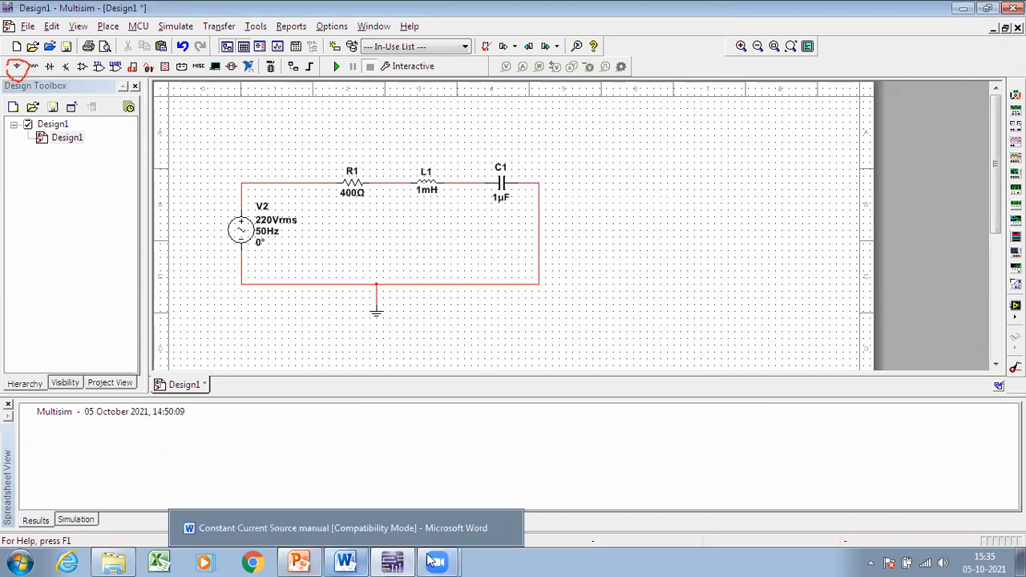
Switch to PowerPoint to read the inductance and capacitance values on slide 4's resonance calculation, and return to Multisim
{"action": "left_click", "coordinate": [302, 561]}
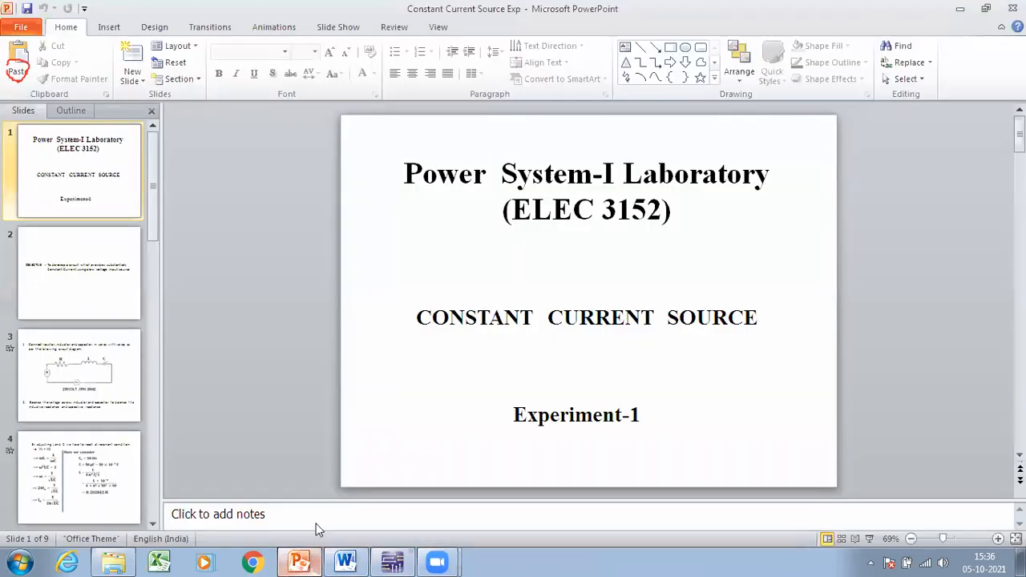
{"action": "left_click", "coordinate": [102, 452]}
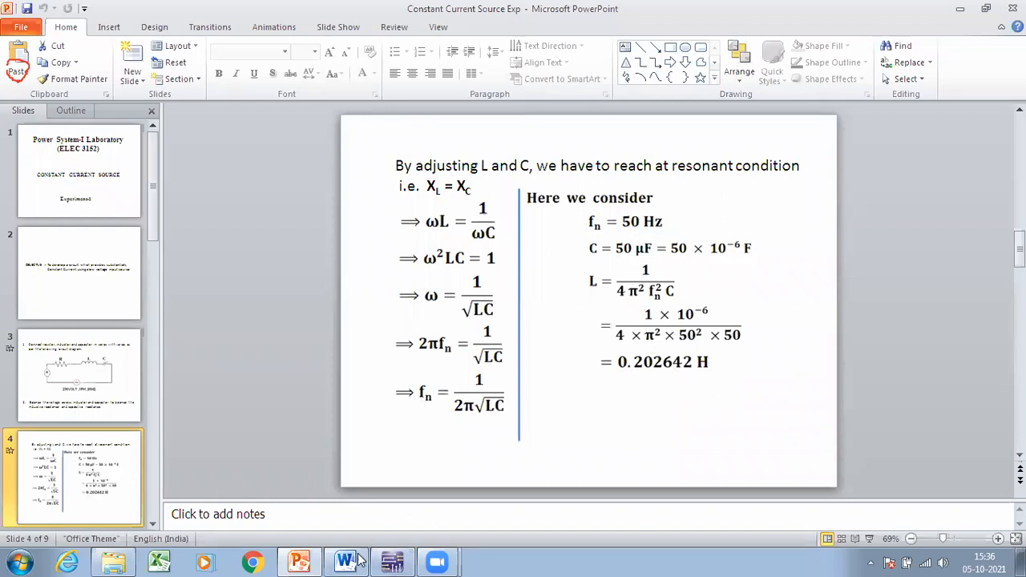
{"action": "left_click", "coordinate": [394, 561]}
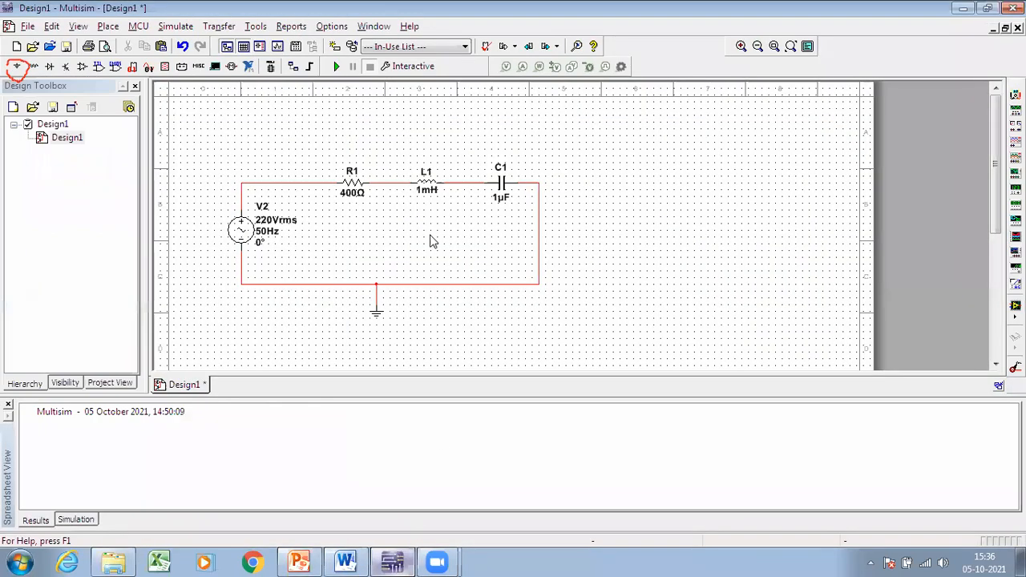
Set the inductance of inductor L1 to 0.202642 H
{"action": "double_click", "coordinate": [430, 191]}
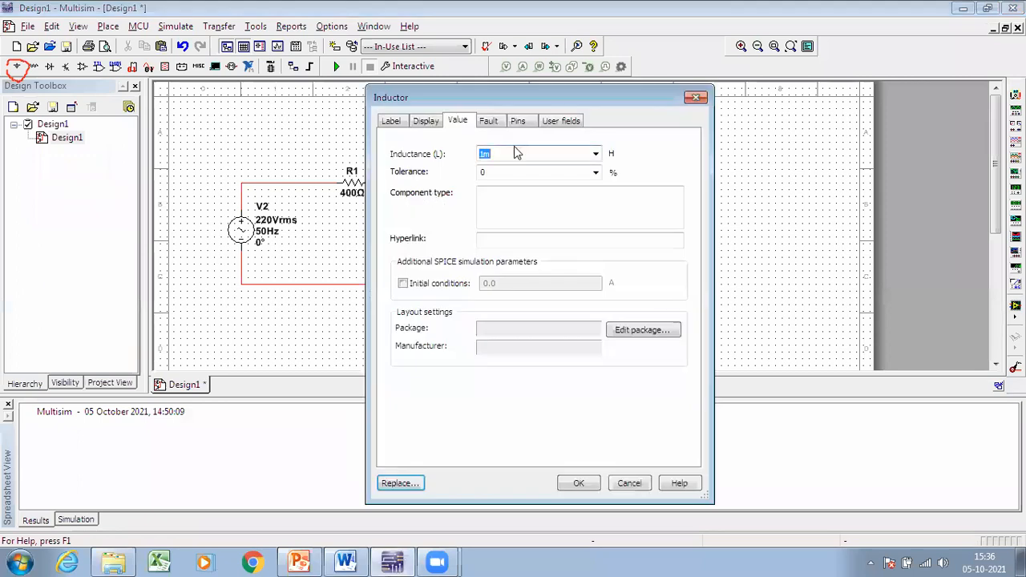
{"action": "type", "text": "0.2"}
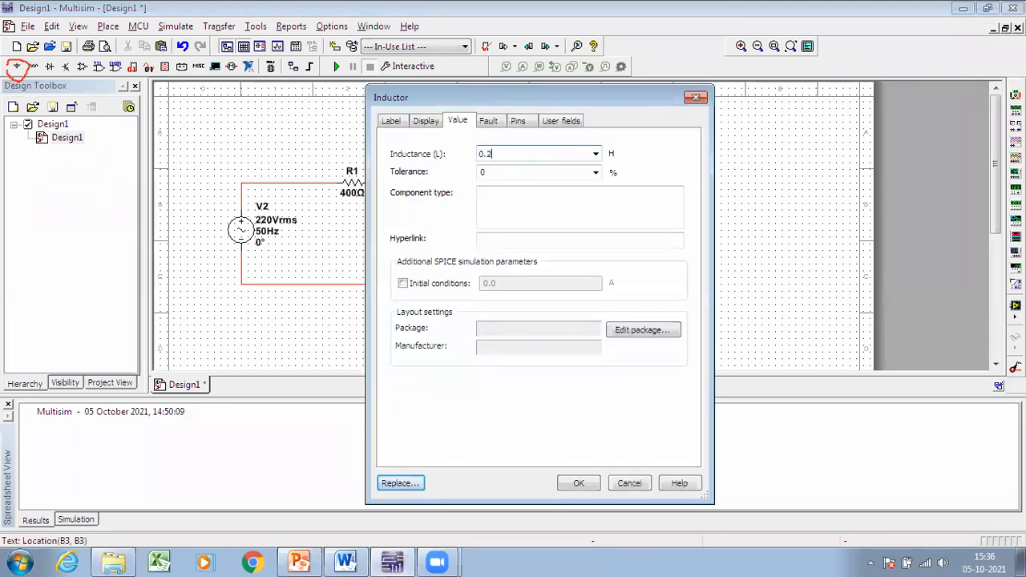
{"action": "type", "text": "02642"}
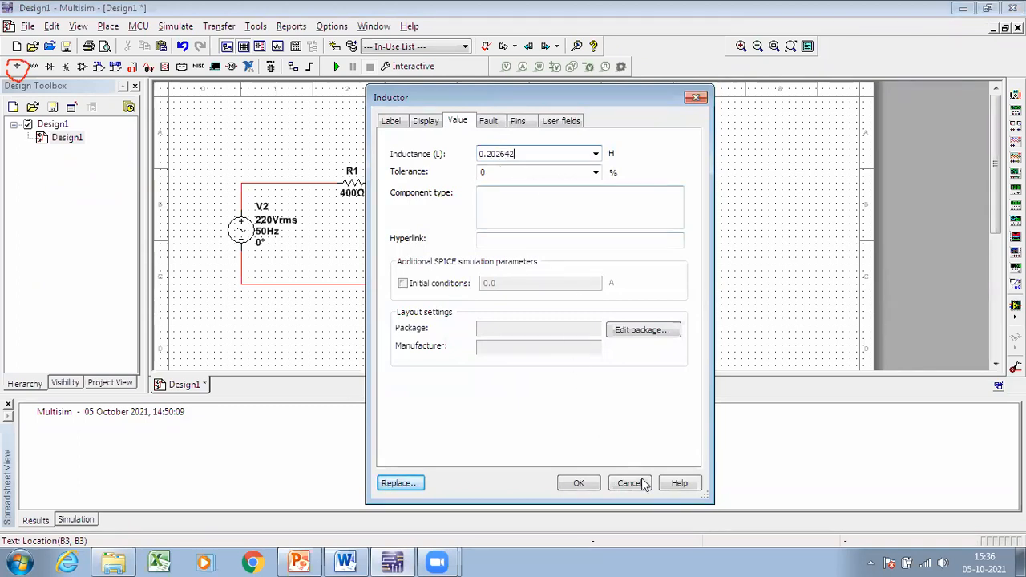
{"action": "left_click", "coordinate": [580, 484]}
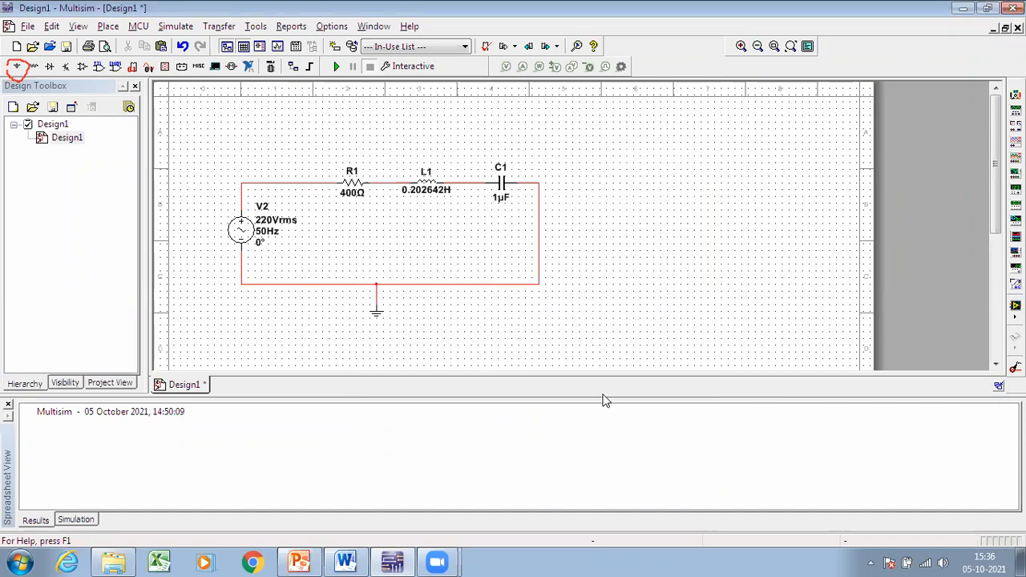
Set the capacitance of capacitor C1 to 50 µF
{"action": "double_click", "coordinate": [503, 190]}
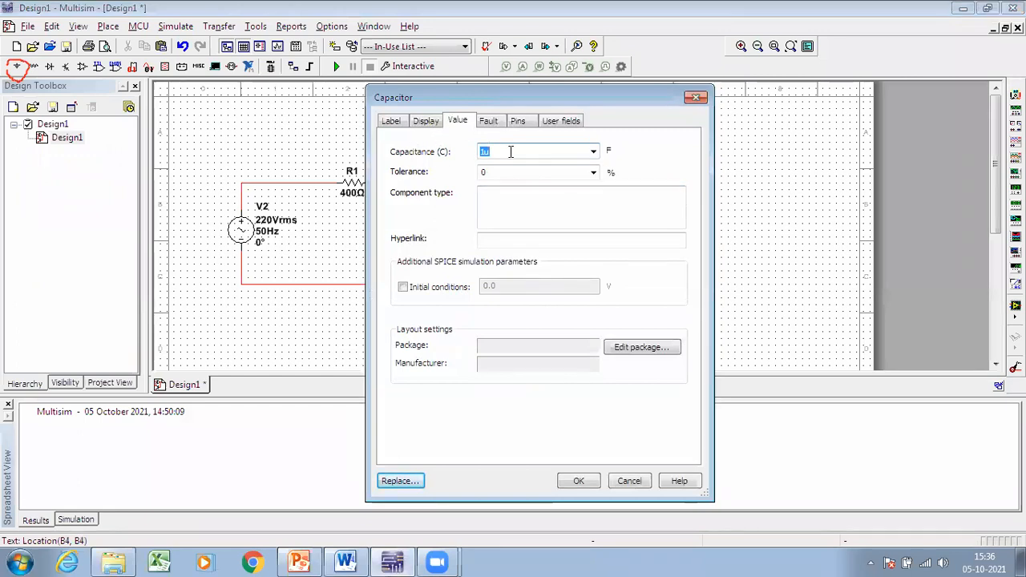
{"action": "type", "text": "50u"}
{"action": "left_click", "coordinate": [579, 480]}
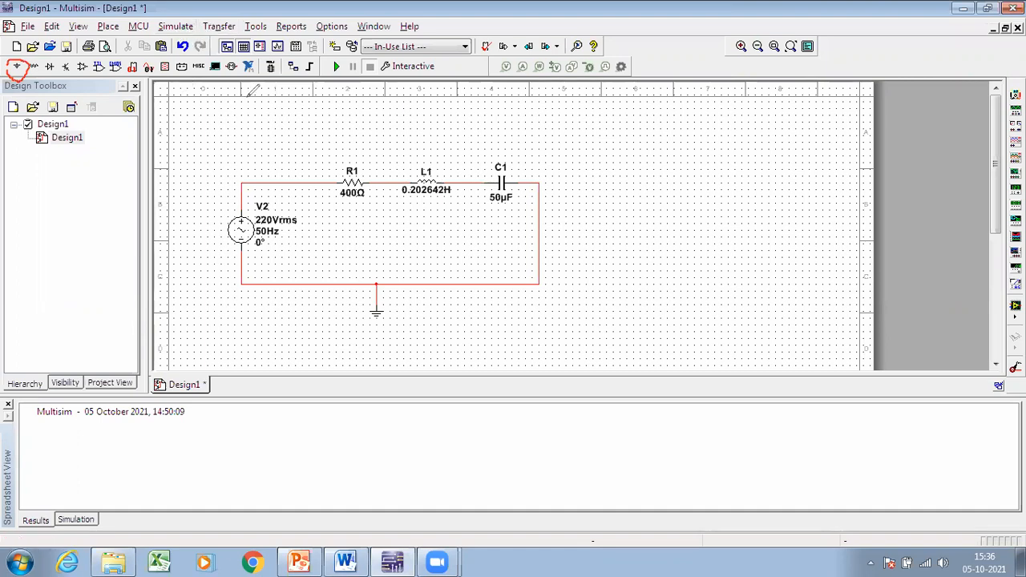
{"action": "mouse_move", "coordinate": [160, 18]}
{"action": "left_mouse_down"}
{"action": "mouse_move", "coordinate": [213, 20]}
{"action": "mouse_move", "coordinate": [168, 30]}
{"action": "mouse_move", "coordinate": [163, 17]}
{"action": "left_mouse_up"}
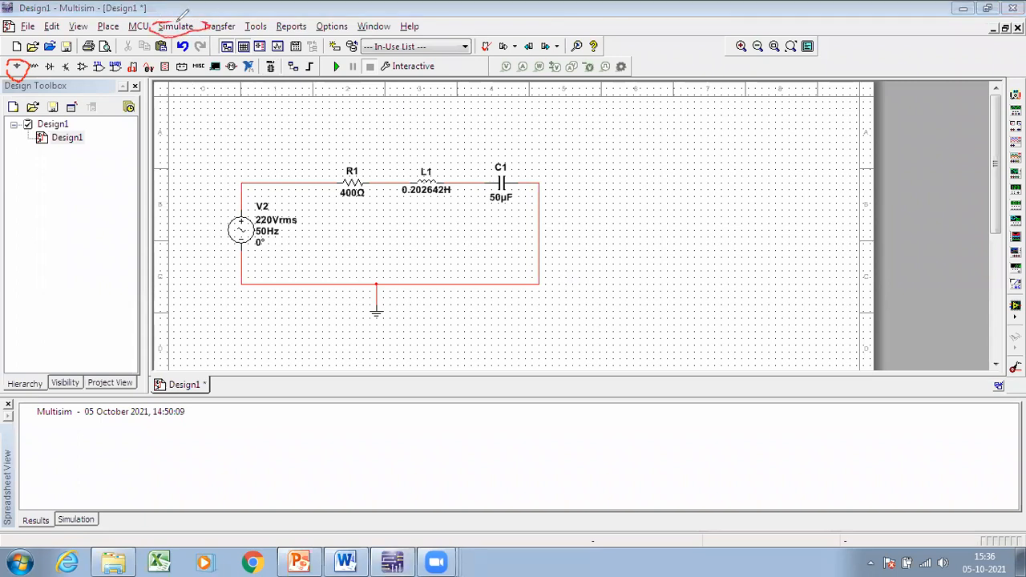
{"action": "key", "text": "ctrl+z"}
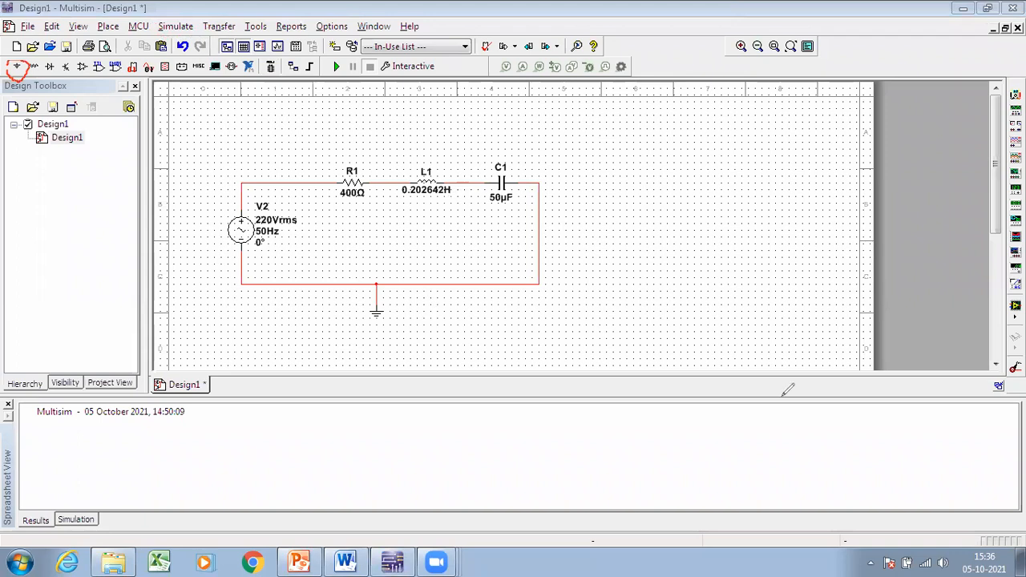
Place a multimeter from the simulation instruments above the inductor
{"action": "left_click", "coordinate": [182, 30]}
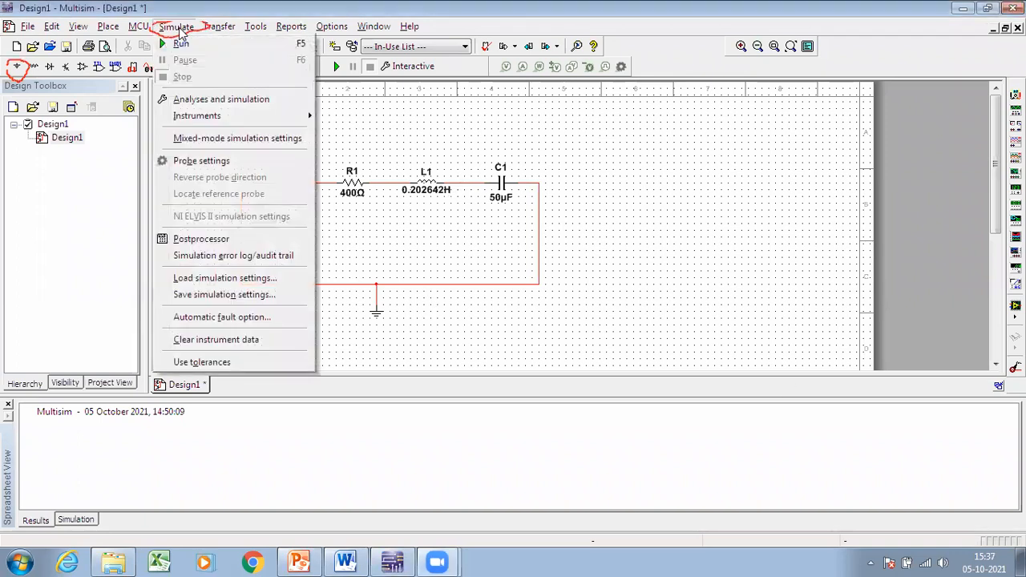
{"action": "mouse_move", "coordinate": [206, 119]}
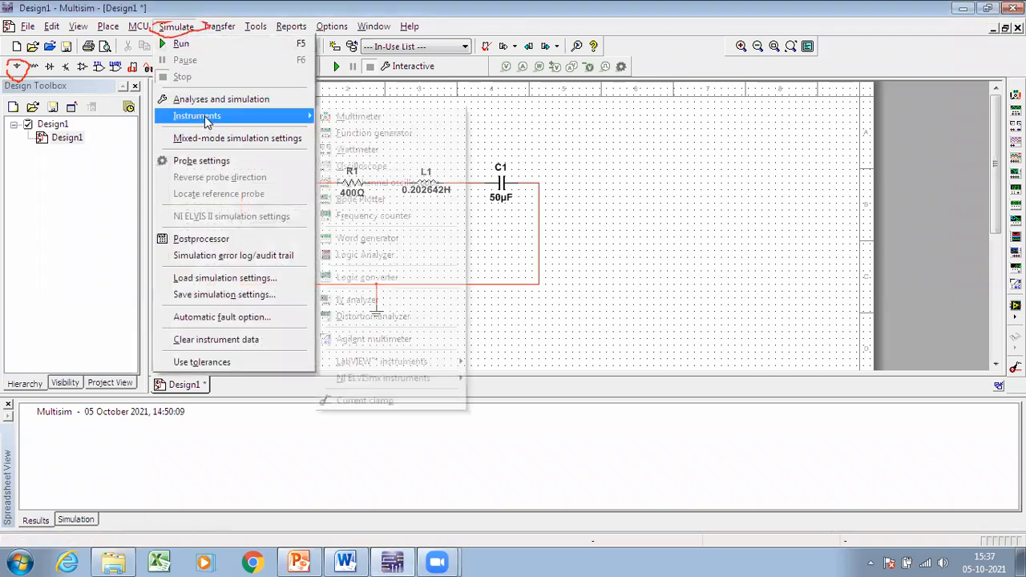
{"action": "left_click", "coordinate": [362, 120]}
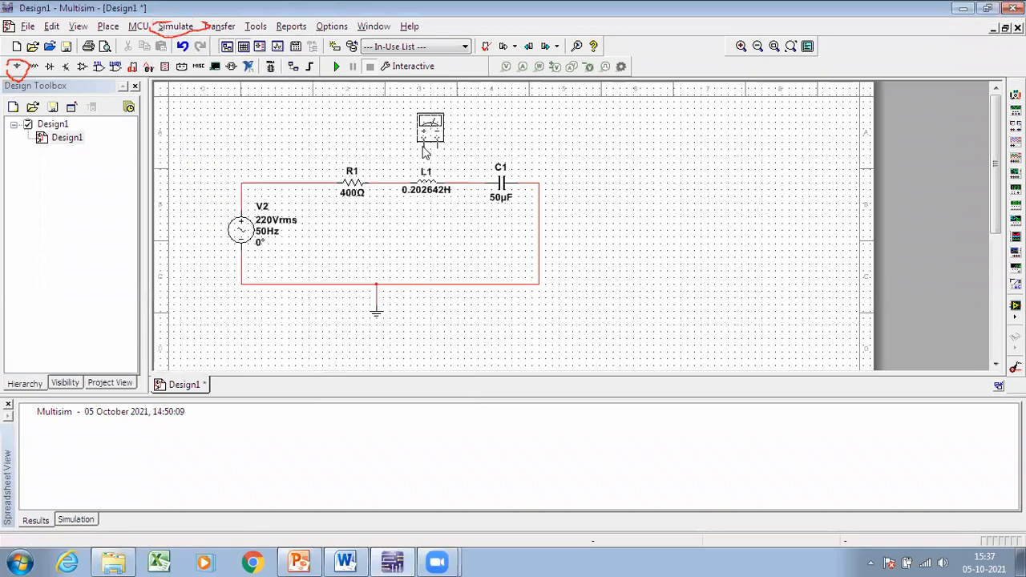
{"action": "left_click", "coordinate": [417, 149]}
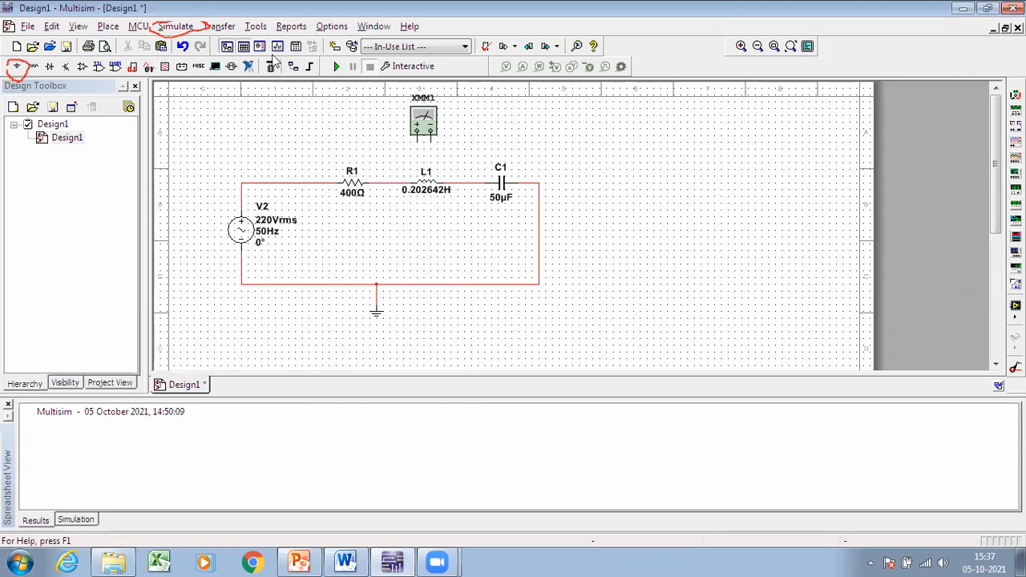
Place a second multimeter from the simulation instruments above capacitor C1
{"action": "left_click", "coordinate": [190, 30]}
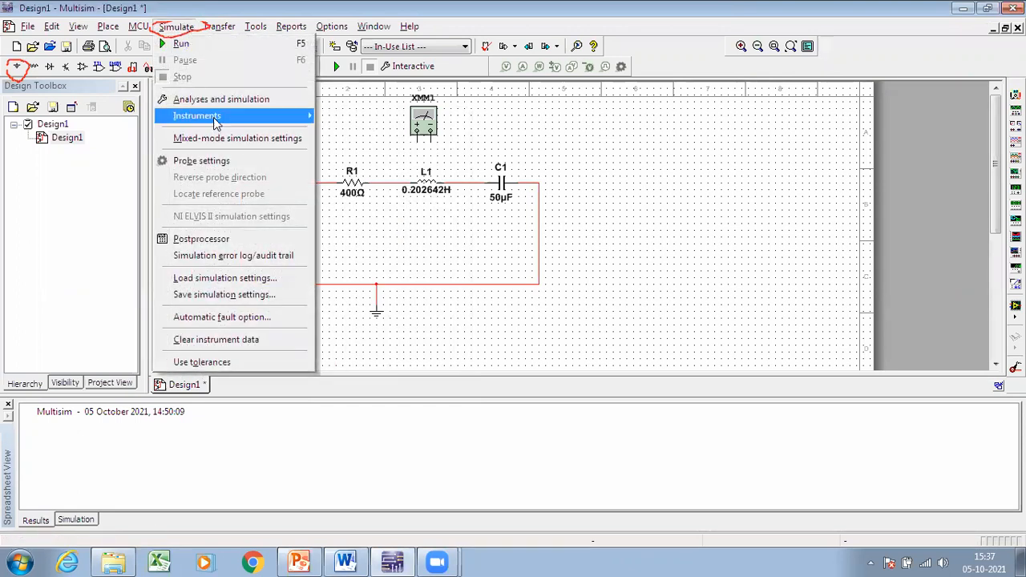
{"action": "mouse_move", "coordinate": [318, 121]}
{"action": "left_click", "coordinate": [352, 118]}
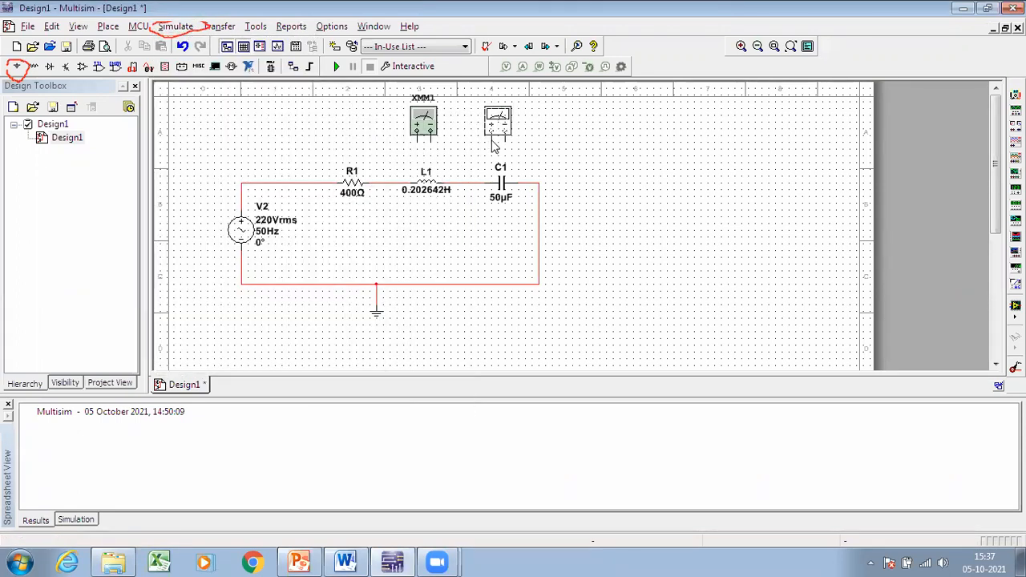
{"action": "left_click", "coordinate": [490, 140]}
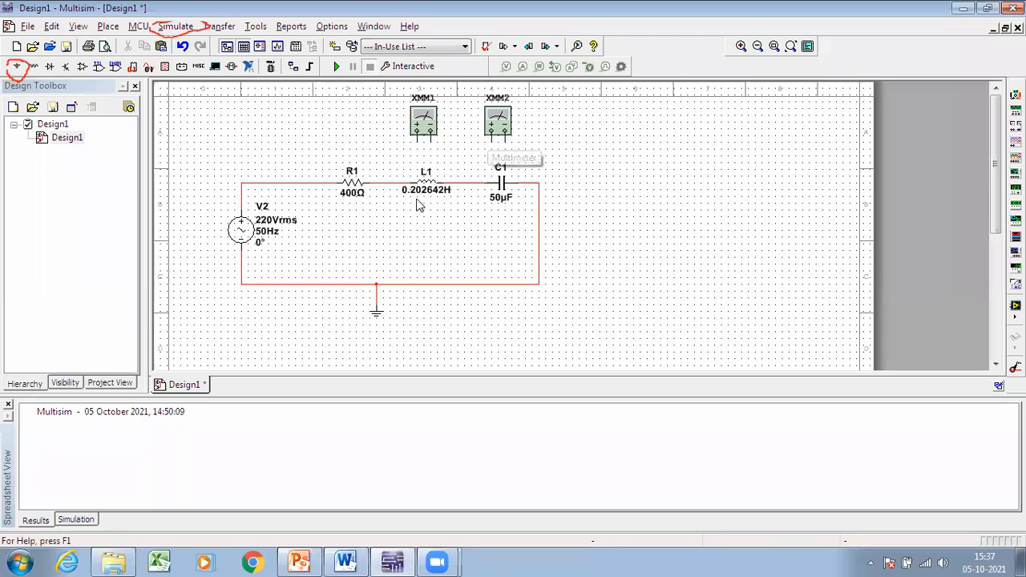
Set multimeter XMM1 to measure AC voltage and close its settings window
{"action": "double_click", "coordinate": [429, 130]}
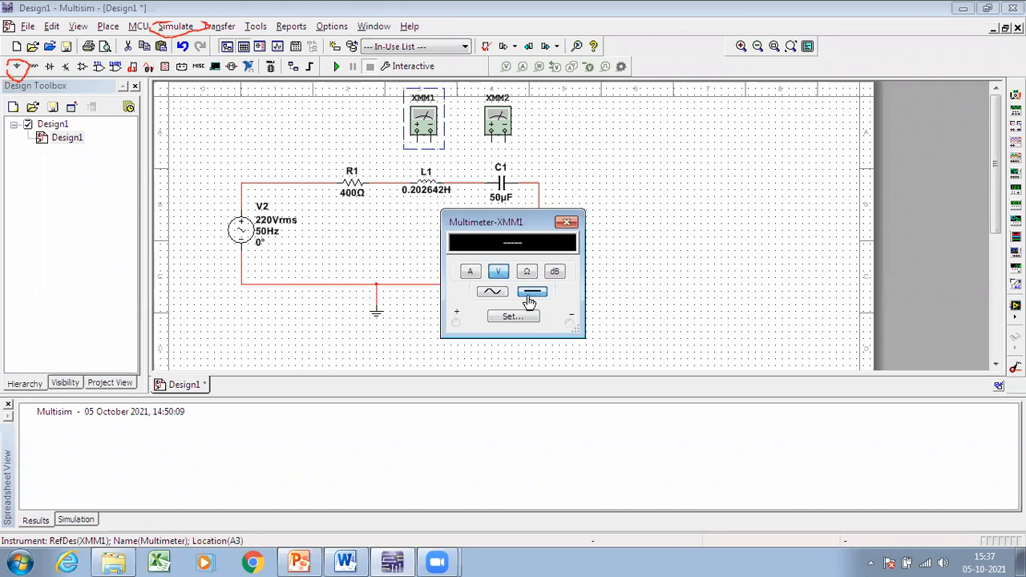
{"action": "left_click", "coordinate": [492, 291]}
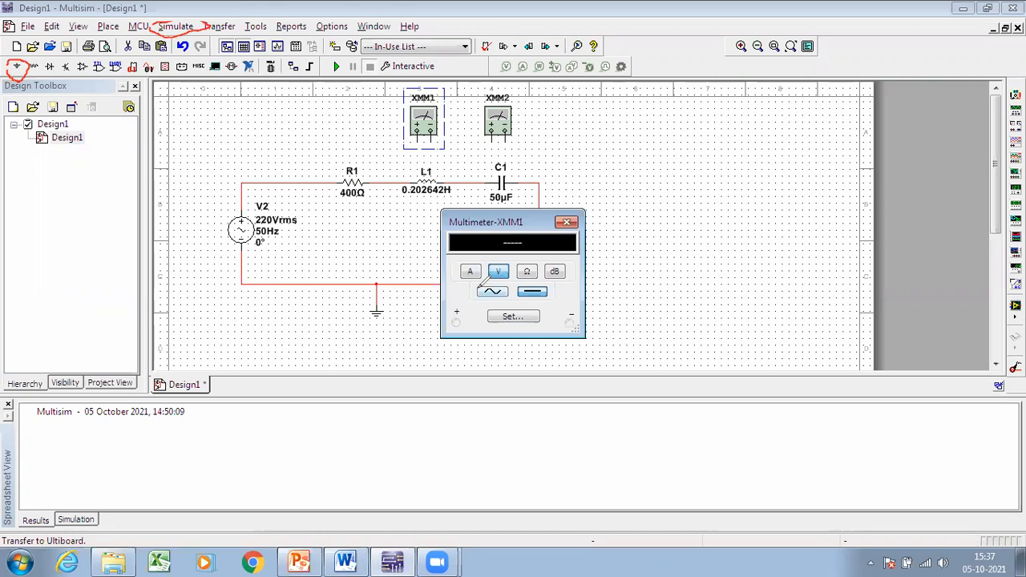
{"action": "mouse_move", "coordinate": [479, 287]}
{"action": "left_mouse_down"}
{"action": "mouse_move", "coordinate": [470, 301]}
{"action": "mouse_move", "coordinate": [471, 292]}
{"action": "left_mouse_up"}
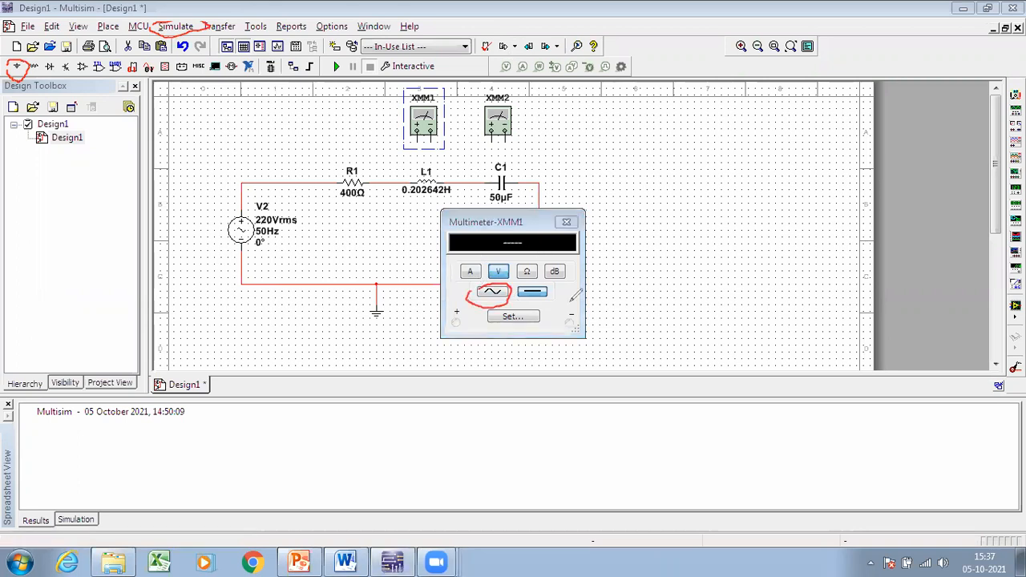
{"action": "left_click", "coordinate": [492, 294]}
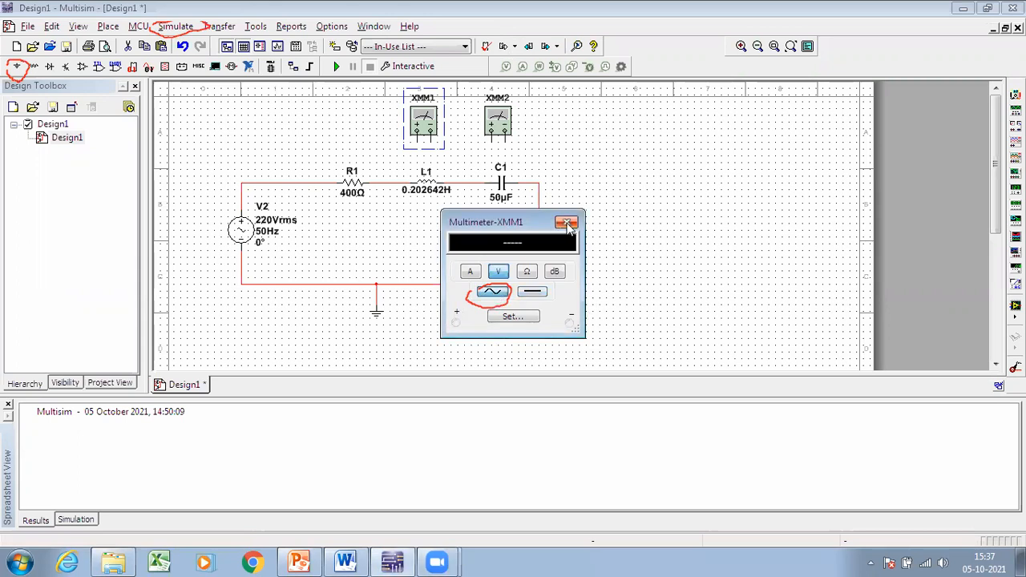
{"action": "left_click", "coordinate": [567, 224]}
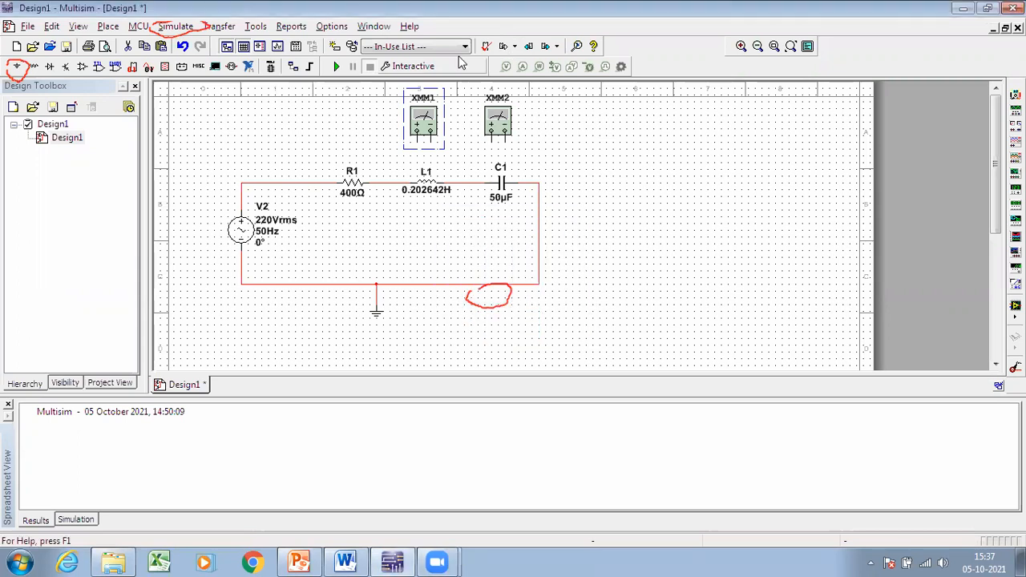
{"action": "left_click", "coordinate": [416, 22]}
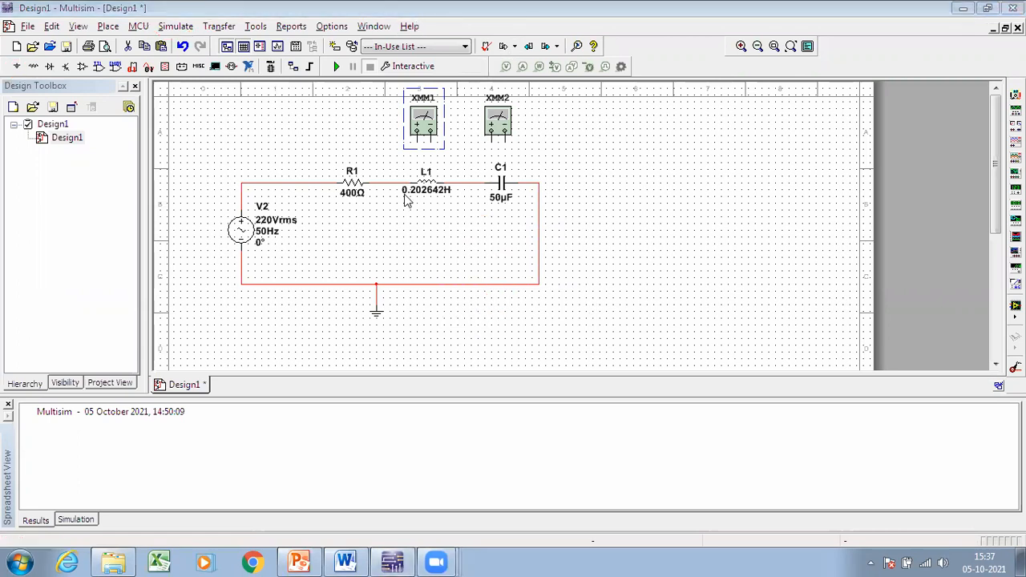
Wire multimeter XMM1 in parallel across inductor L1, connecting its positive terminal on the resistor side
{"action": "left_click", "coordinate": [415, 141]}
{"action": "left_click", "coordinate": [415, 140]}
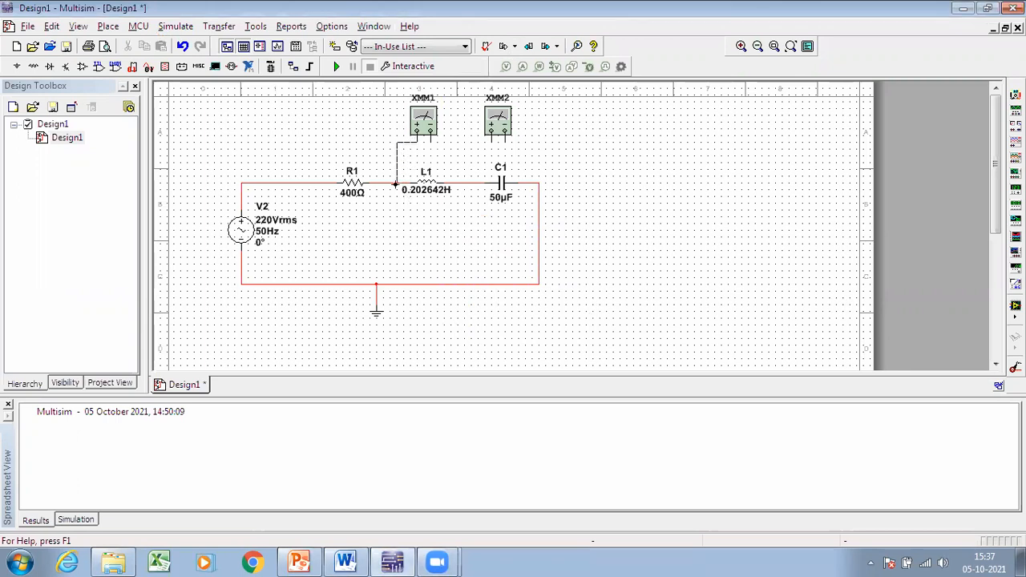
{"action": "left_click", "coordinate": [395, 184]}
{"action": "left_click", "coordinate": [431, 140]}
{"action": "left_click", "coordinate": [458, 180]}
Set multimeter XMM2 to measure AC voltage and close its settings window
{"action": "double_click", "coordinate": [498, 124]}
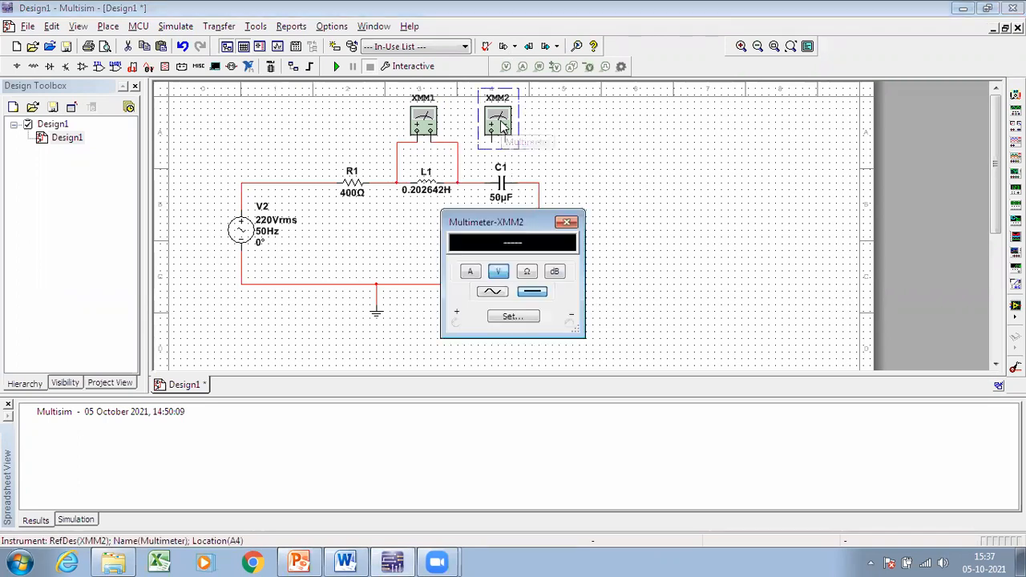
{"action": "left_click", "coordinate": [499, 291]}
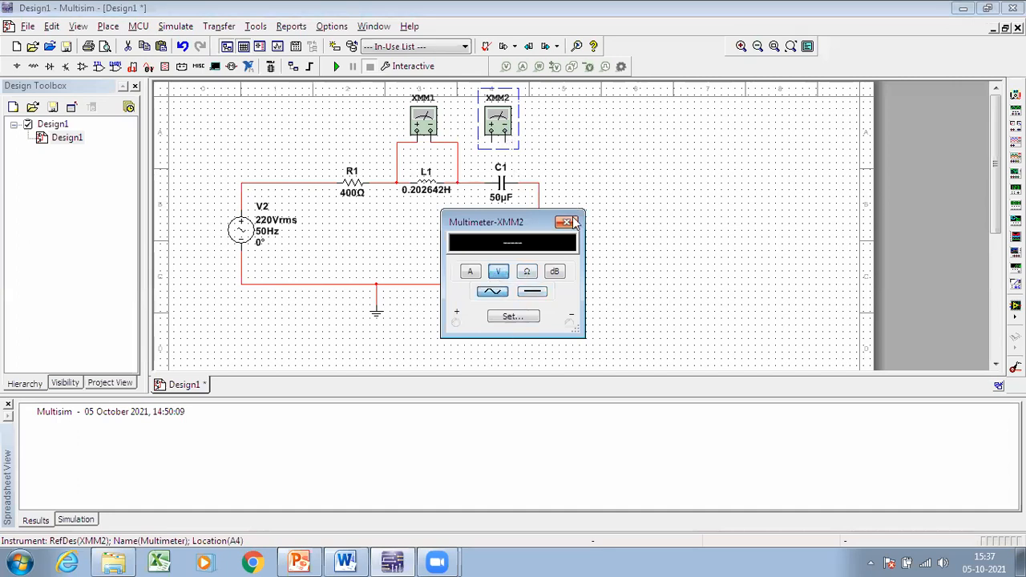
{"action": "left_click", "coordinate": [566, 222]}
Wire multimeter XMM2 in parallel across capacitor C1, connecting its positive terminal on the inductor side
{"action": "left_click", "coordinate": [489, 140]}
{"action": "left_click", "coordinate": [478, 182]}
{"action": "left_click", "coordinate": [505, 140]}
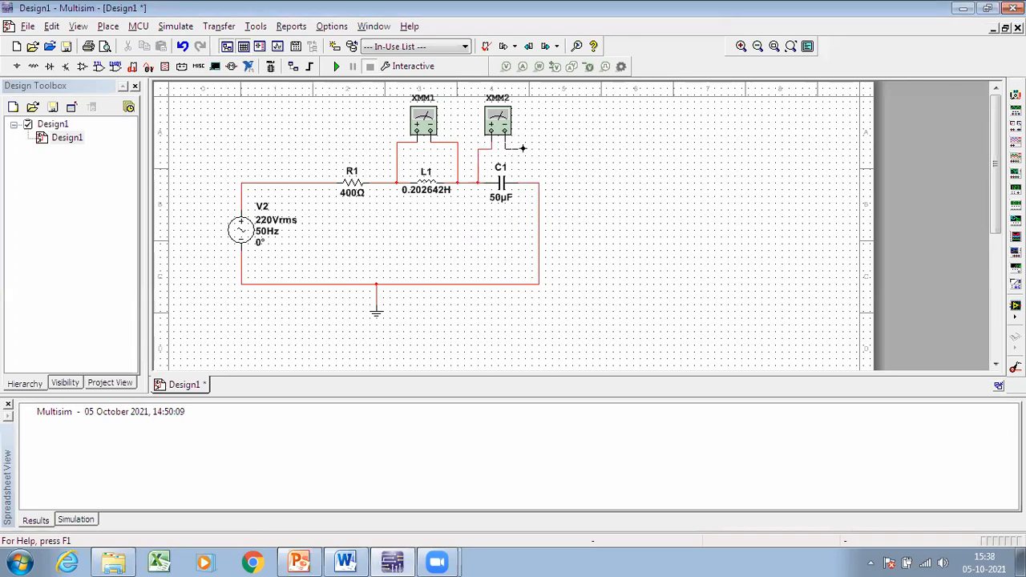
{"action": "left_click", "coordinate": [524, 182]}
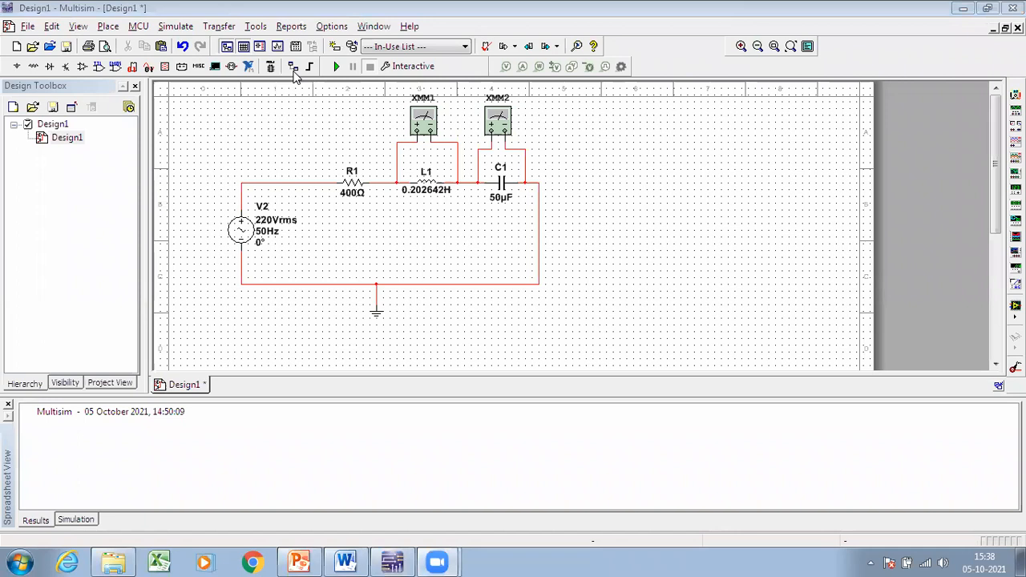
Run the simulation with both multimeter displays open beside the circuit to read the inductor and capacitor voltages, and stop it
{"action": "left_click", "coordinate": [337, 66]}
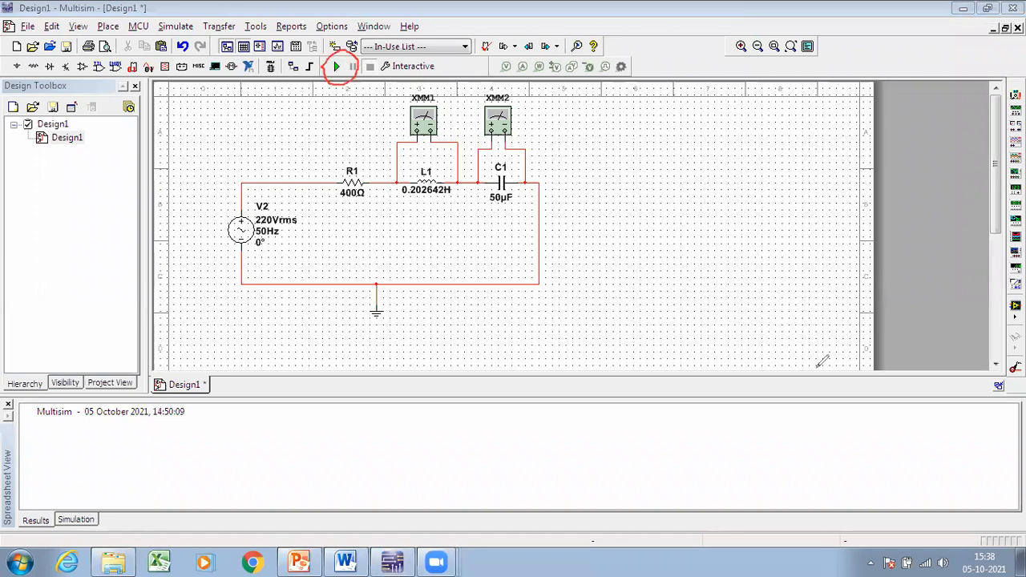
{"action": "left_click", "coordinate": [337, 66]}
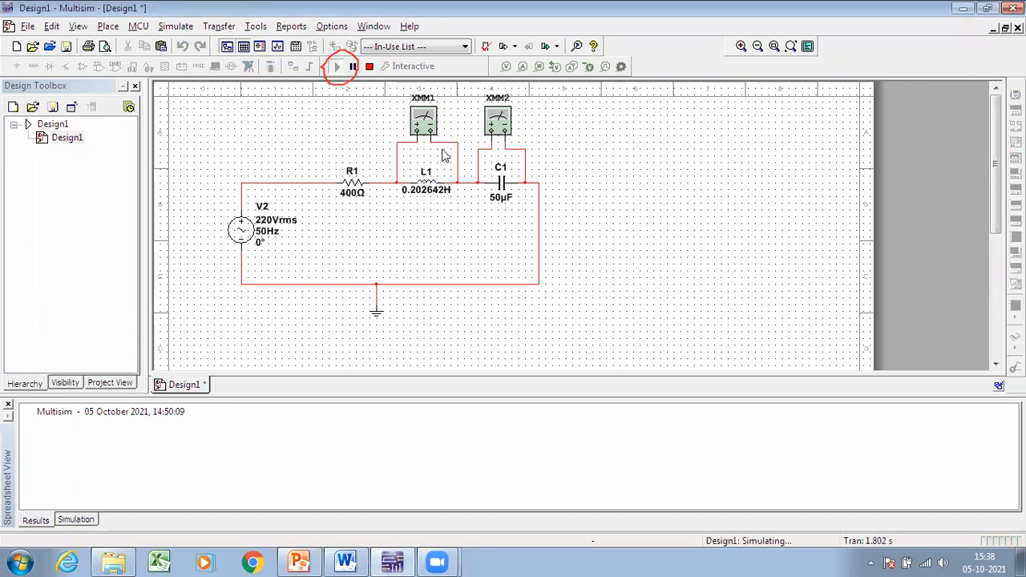
{"action": "double_click", "coordinate": [427, 125]}
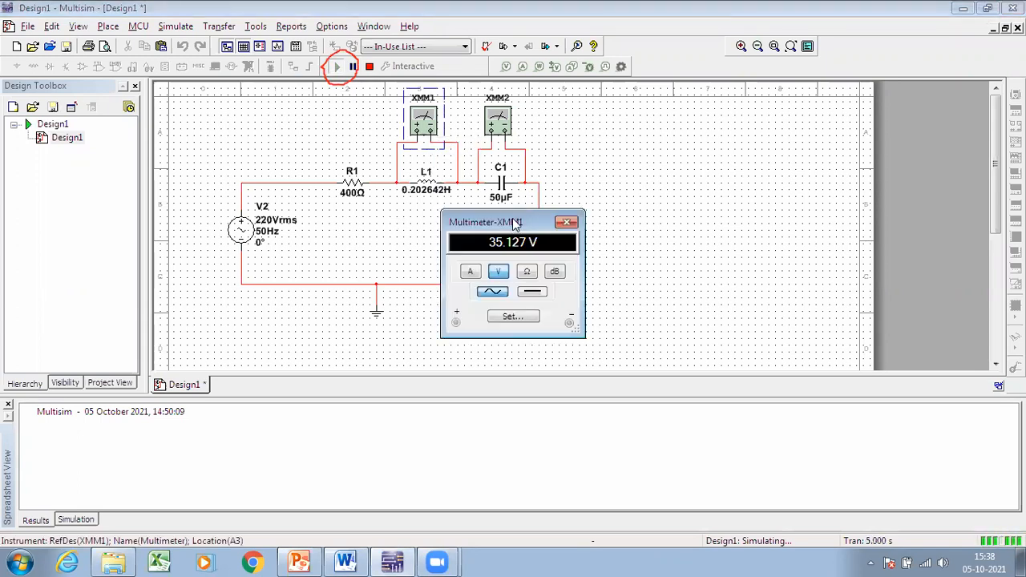
{"action": "left_click_drag", "start_coordinate": [515, 223], "coordinate": [728, 117]}
{"action": "double_click", "coordinate": [494, 121]}
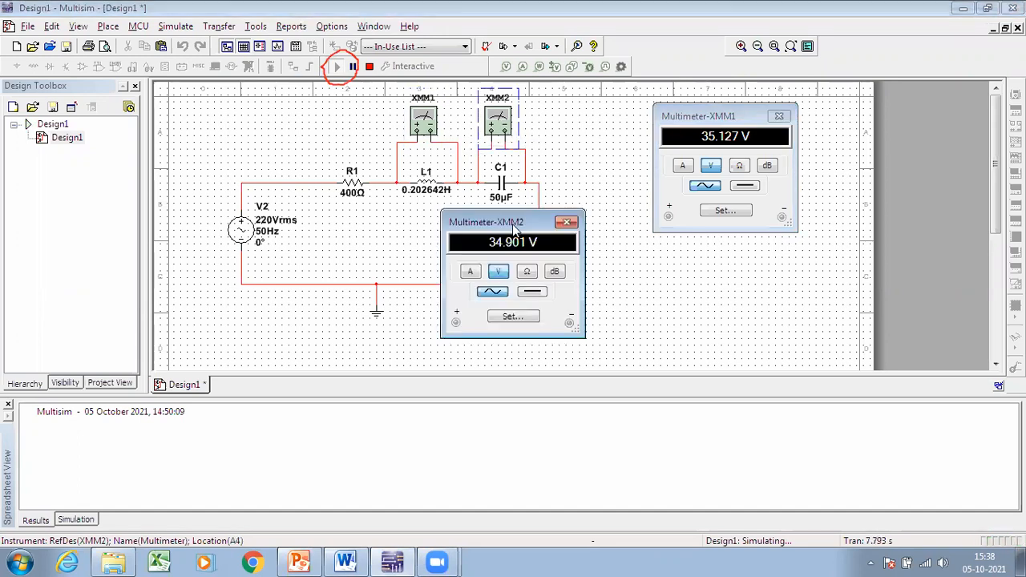
{"action": "left_click_drag", "start_coordinate": [515, 228], "coordinate": [727, 262]}
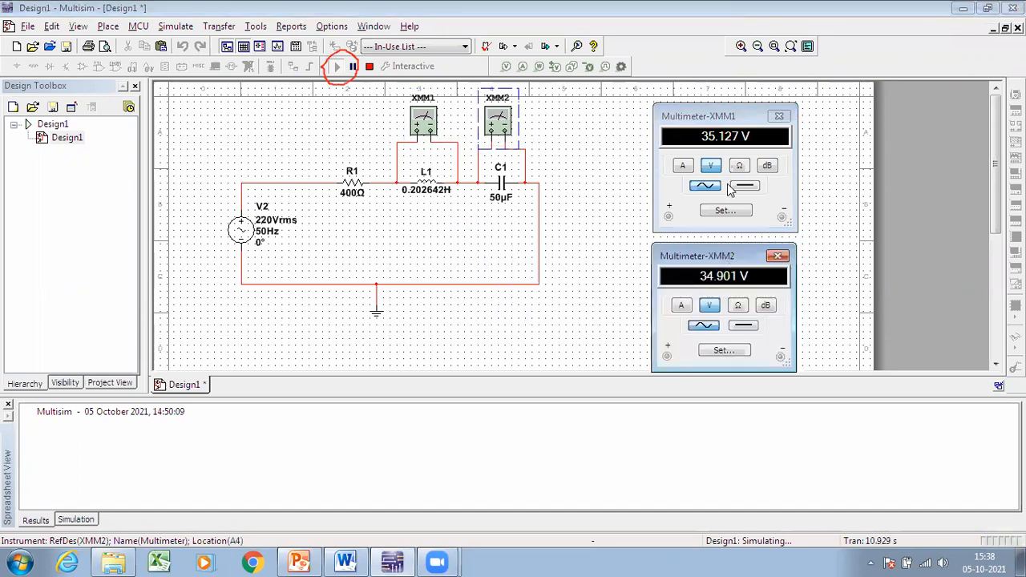
{"action": "left_click", "coordinate": [371, 67]}
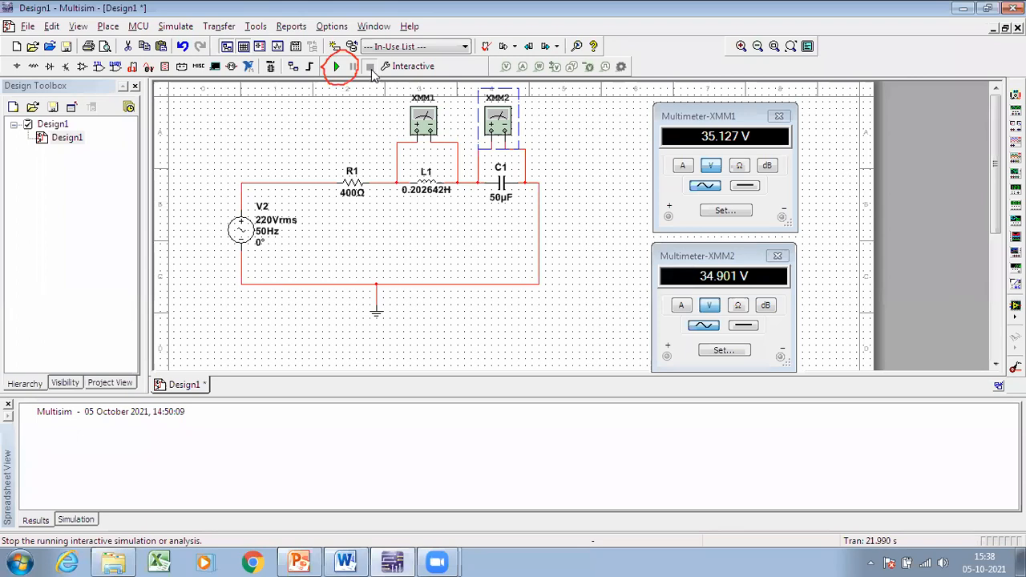
Set the capacitance of C1 to 25 µF and run the simulation briefly to compare the two multimeter voltages
{"action": "left_click", "coordinate": [501, 200]}
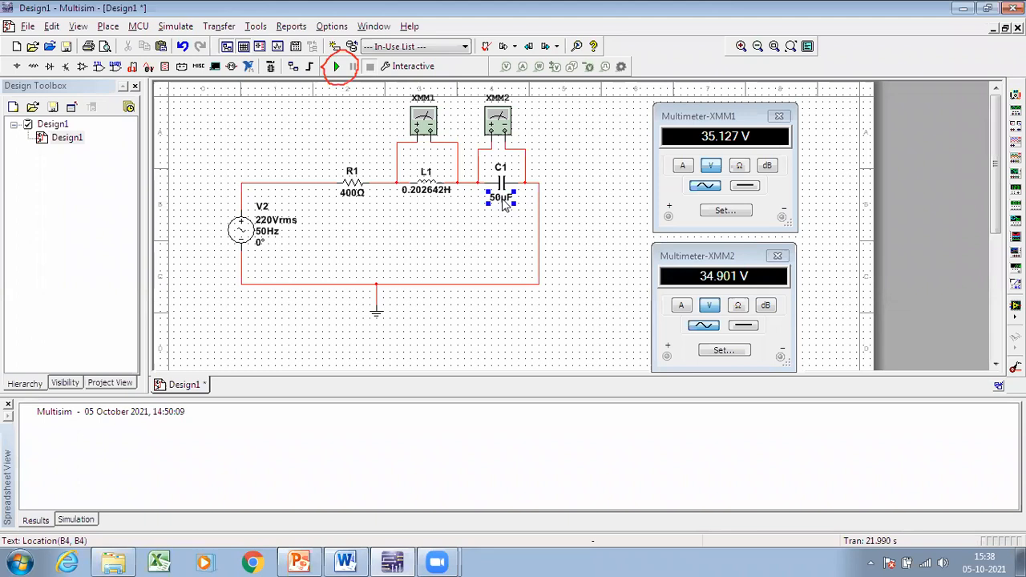
{"action": "double_click", "coordinate": [504, 206]}
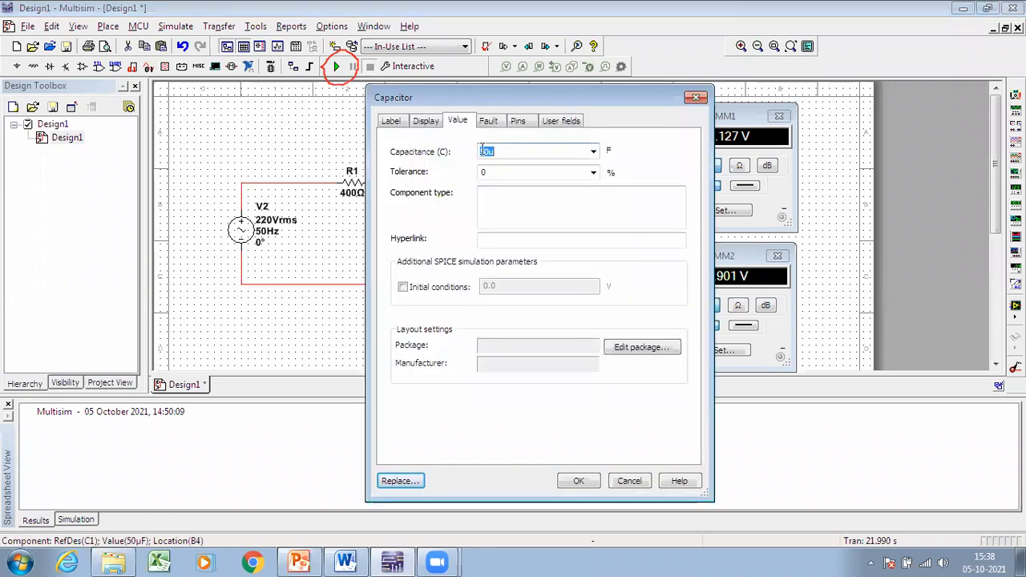
{"action": "type", "text": "25u"}
{"action": "left_click", "coordinate": [578, 481]}
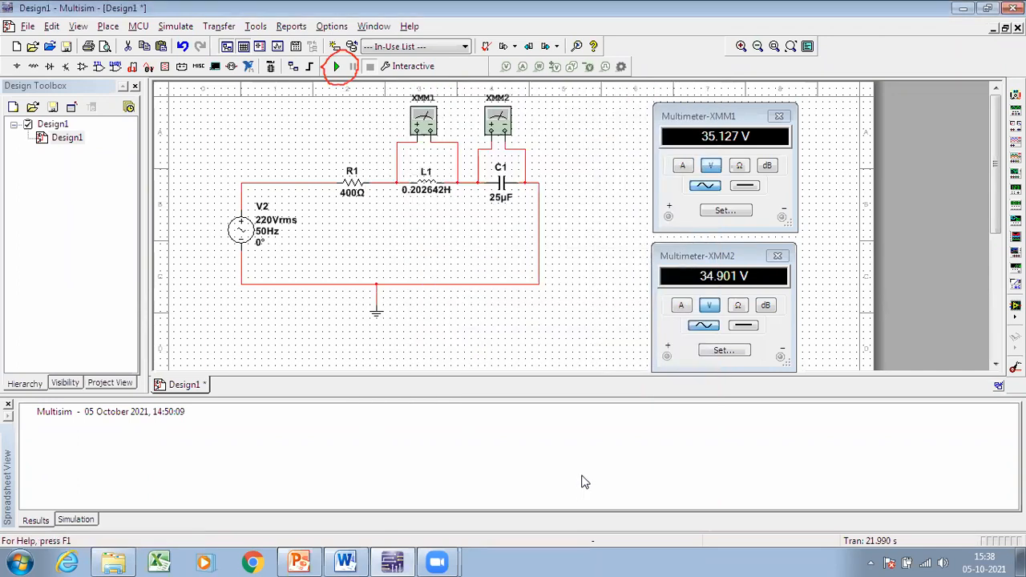
{"action": "left_click", "coordinate": [337, 67]}
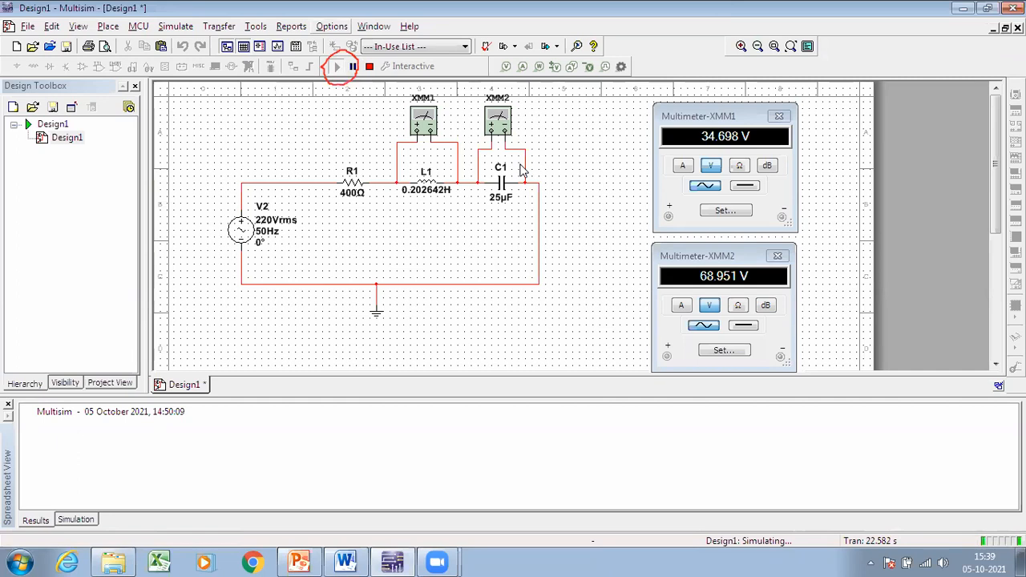
{"action": "left_click", "coordinate": [369, 67]}
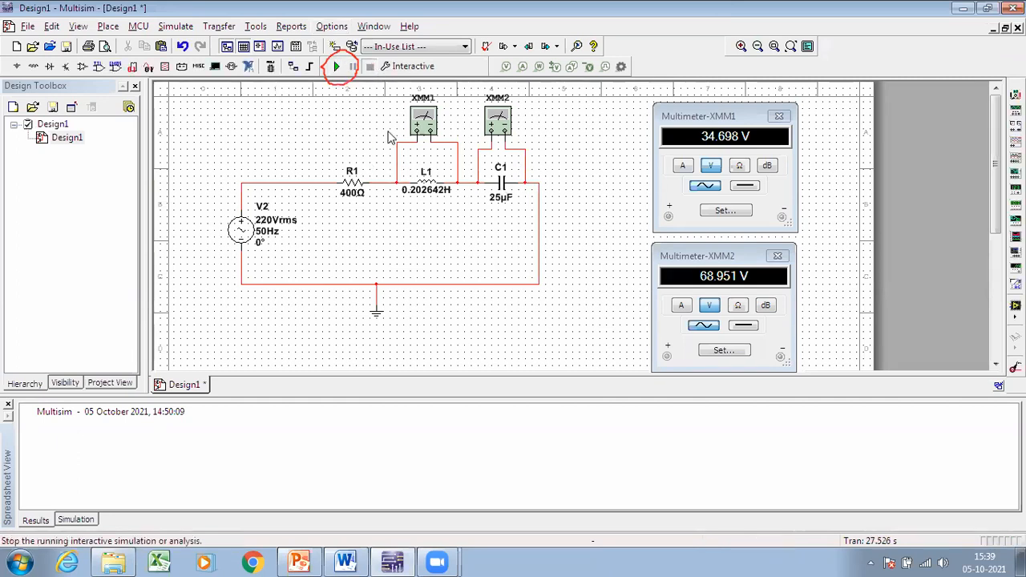
Set the capacitance of C1 to 48 µF and run the simulation briefly to compare the two multimeter voltages
{"action": "double_click", "coordinate": [501, 192]}
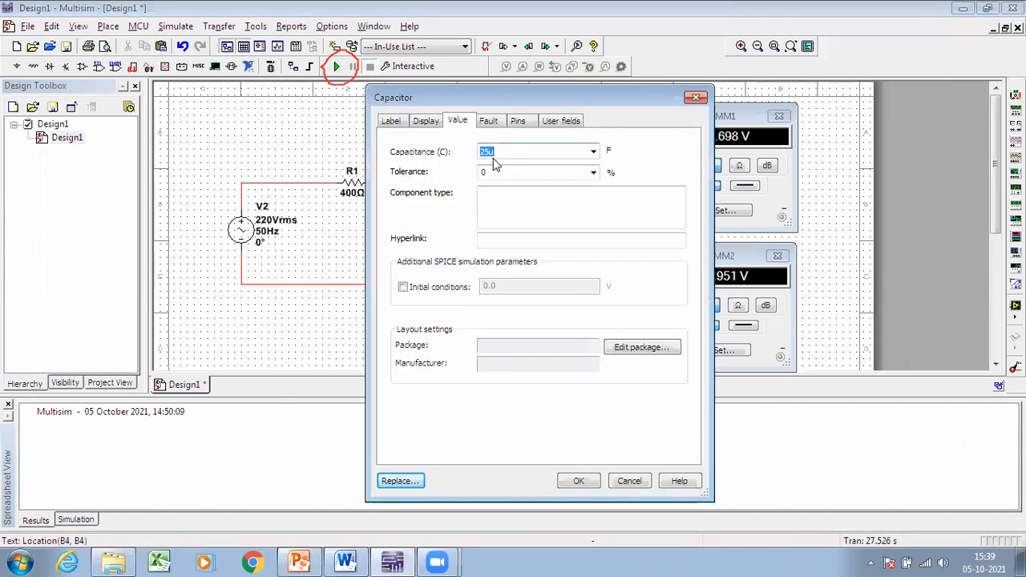
{"action": "type", "text": "48u"}
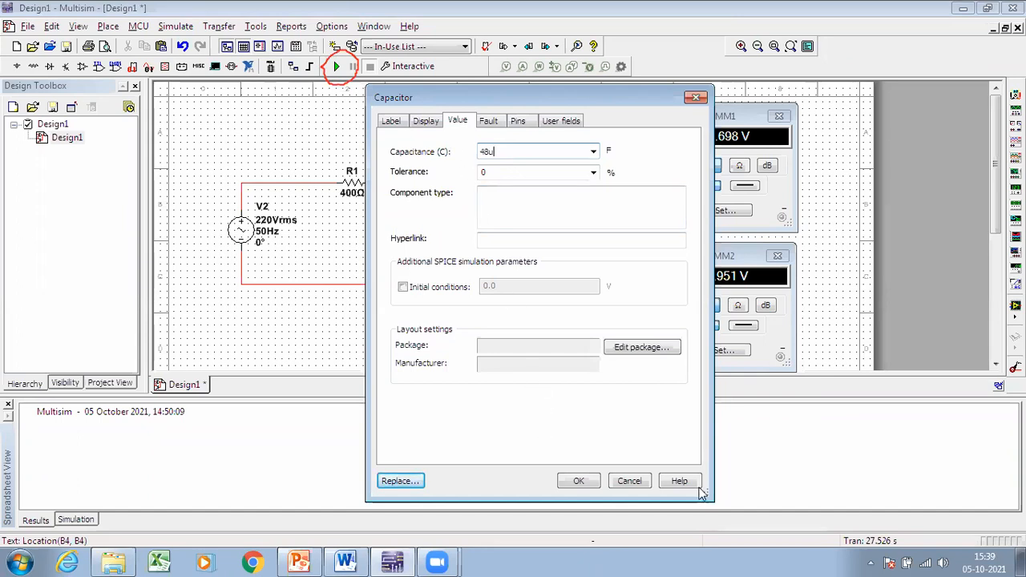
{"action": "left_click", "coordinate": [578, 481]}
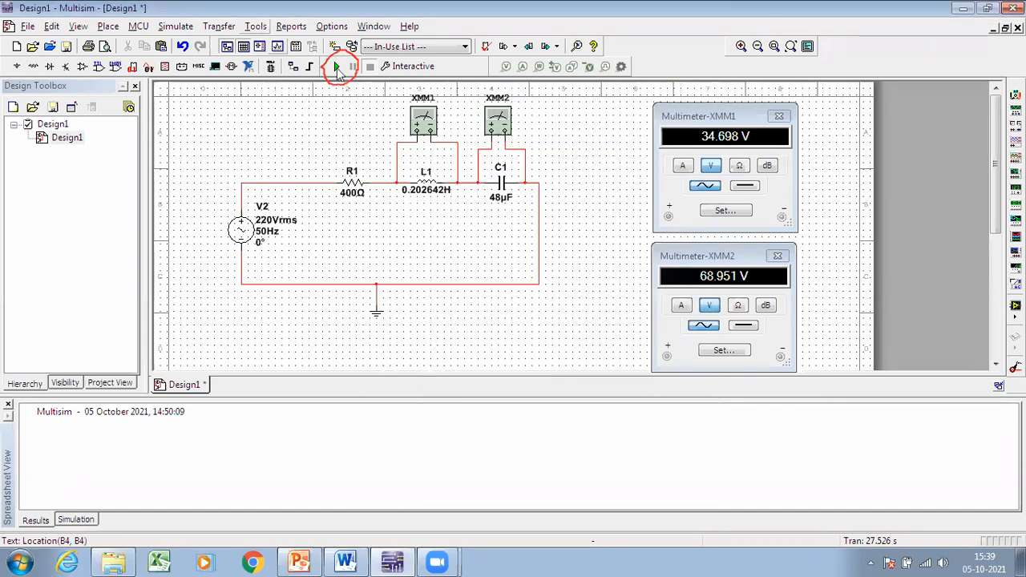
{"action": "left_click", "coordinate": [337, 68]}
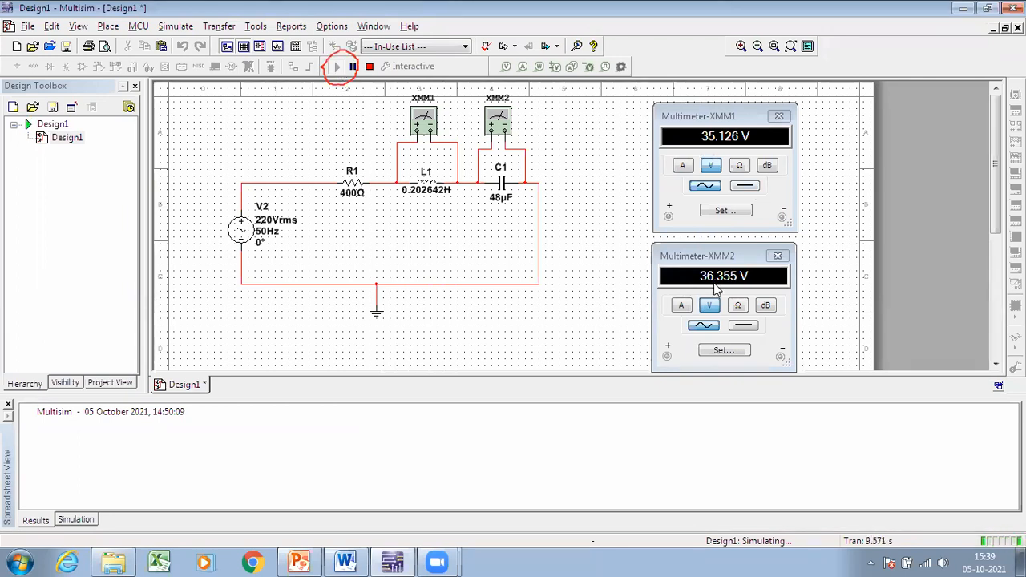
{"action": "left_click", "coordinate": [370, 67]}
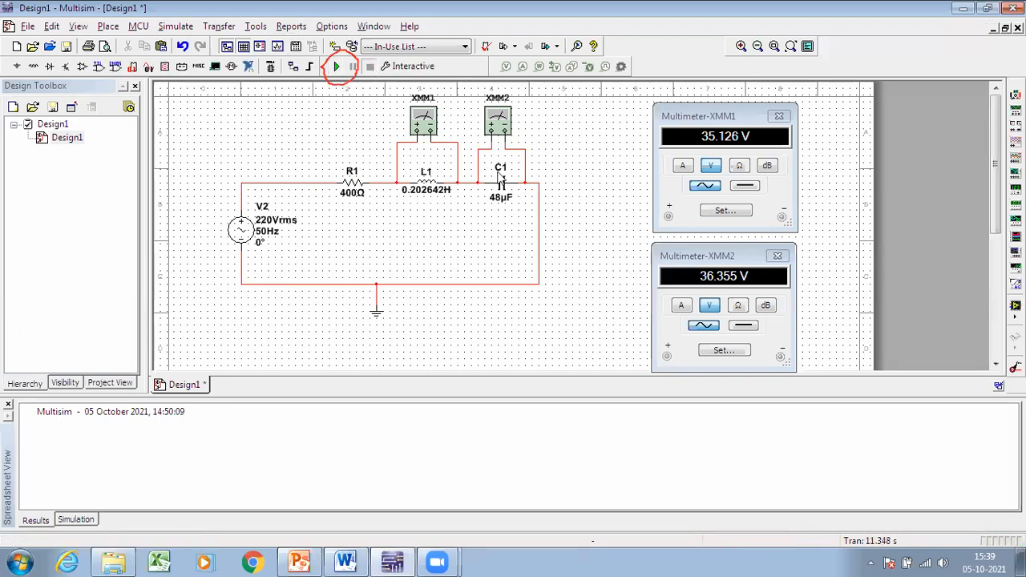
Set the capacitance of C1 to 49.5 µF and run the simulation briefly to compare the two multimeter voltages
{"action": "double_click", "coordinate": [506, 201]}
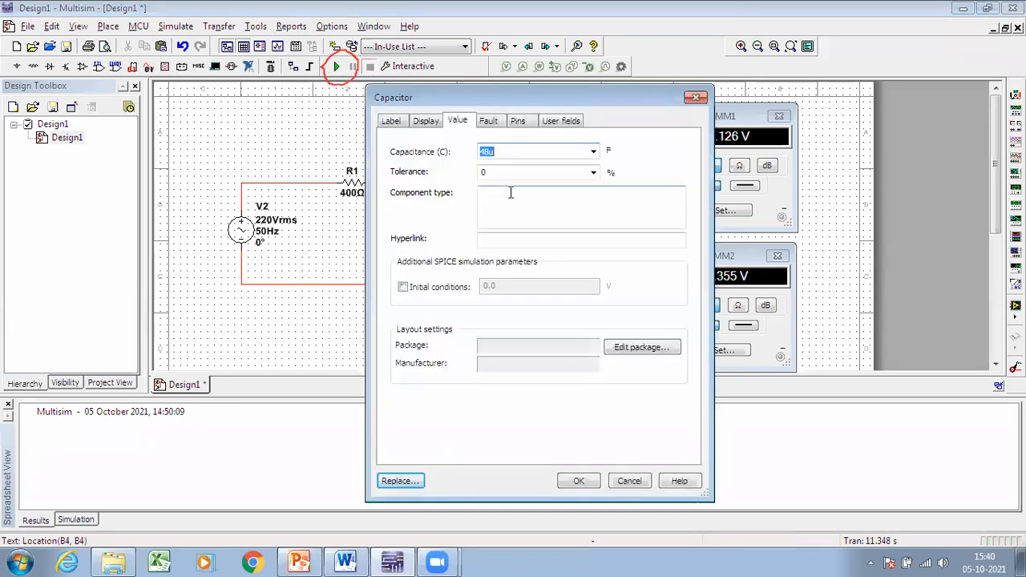
{"action": "left_click", "coordinate": [491, 151]}
{"action": "key", "text": "BackSpace"}
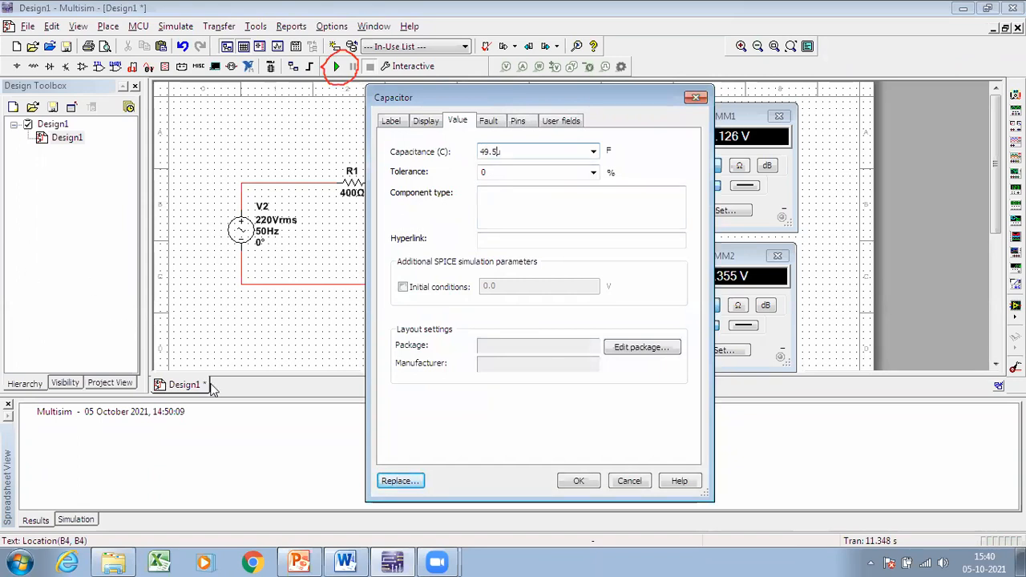
{"action": "left_click", "coordinate": [577, 480]}
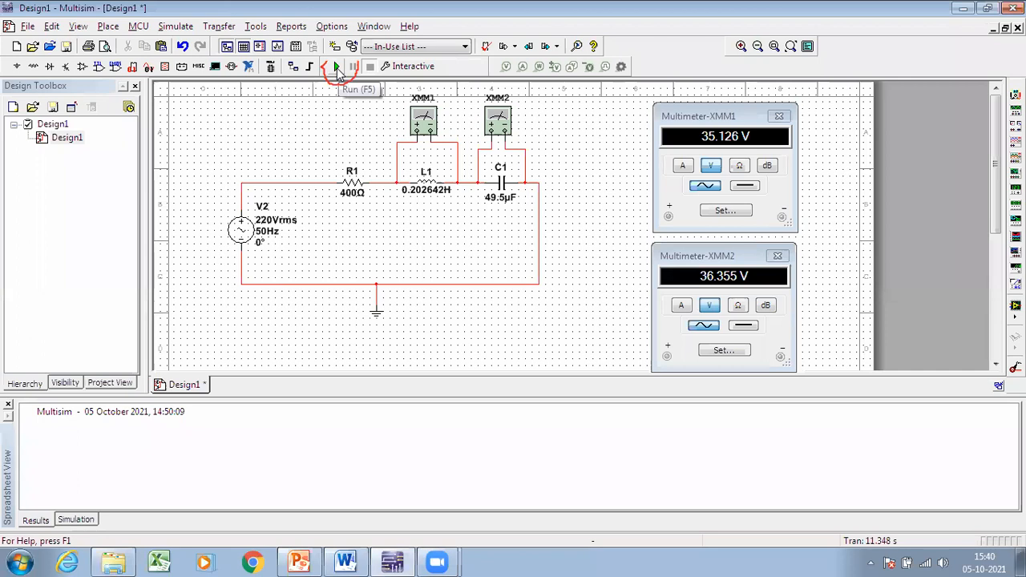
{"action": "left_click", "coordinate": [336, 67]}
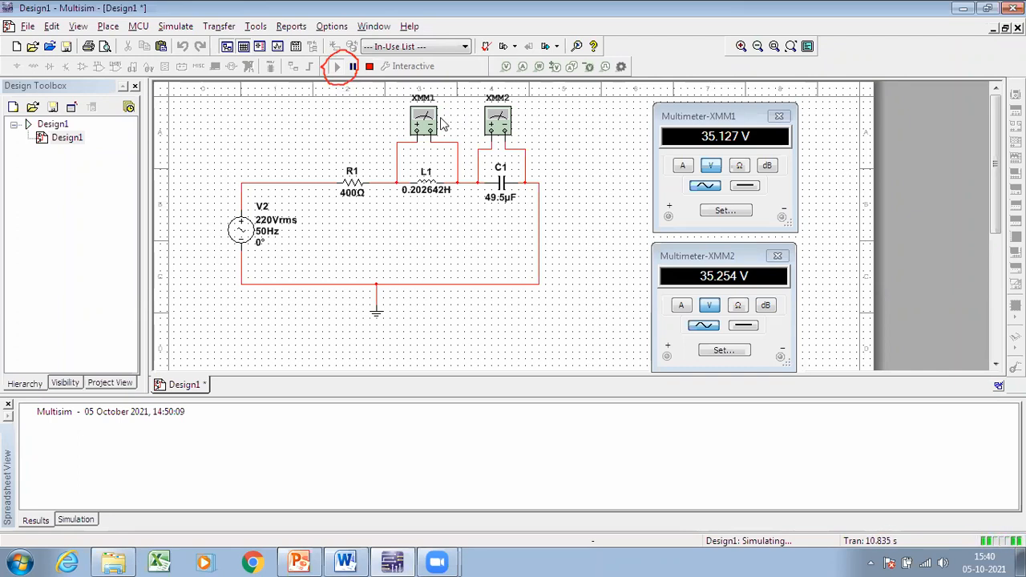
{"action": "left_click", "coordinate": [370, 67]}
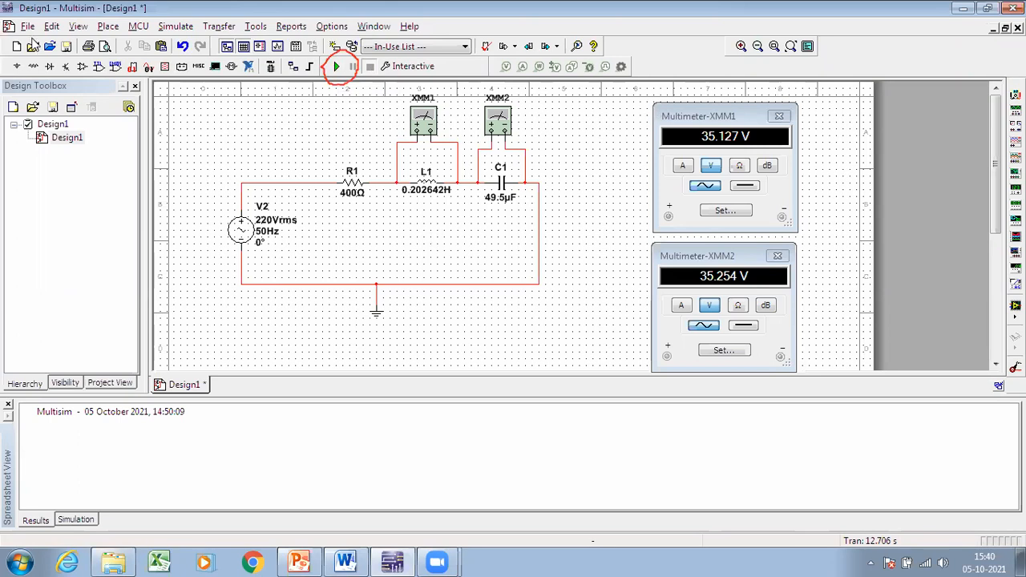
Save the design as "test RLC" in the ODD Sem Online Classes > ELEC3152 > Test folder on Local Disk (E:)
{"action": "left_click", "coordinate": [28, 27]}
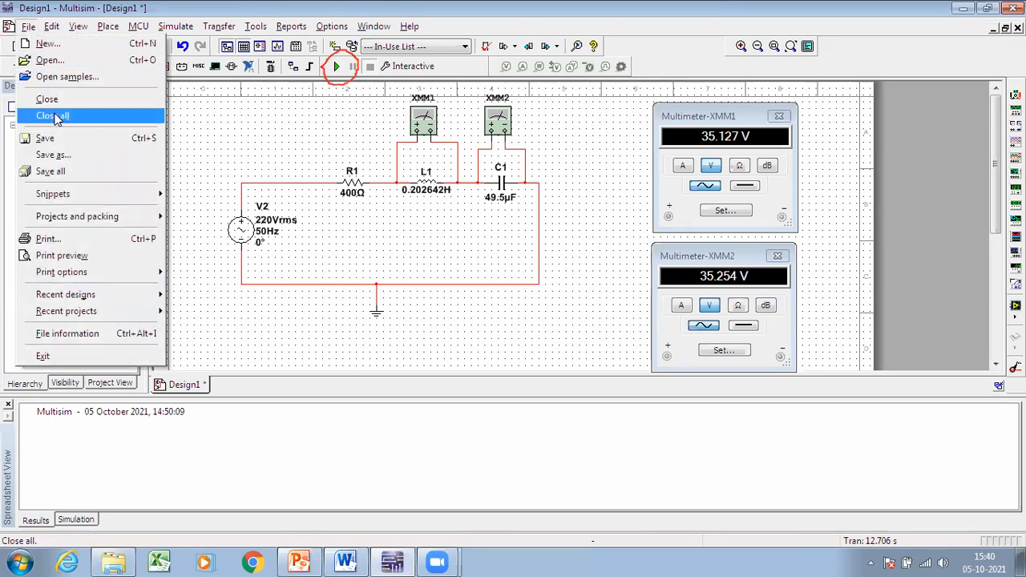
{"action": "left_click", "coordinate": [57, 141]}
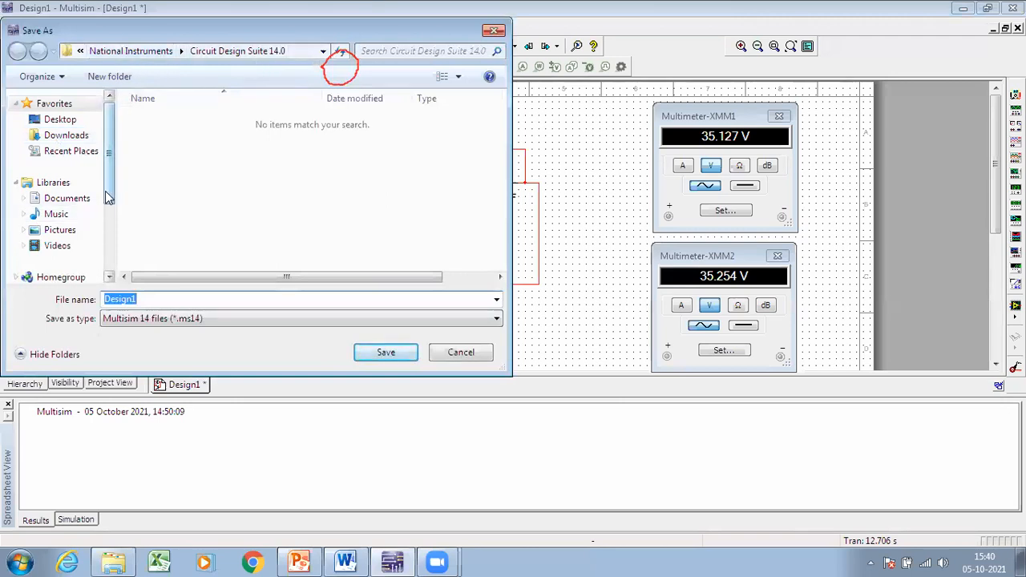
{"action": "scroll", "coordinate": [105, 191], "scroll_direction": "down", "scroll_amount": 2}
{"action": "left_click", "coordinate": [76, 270]}
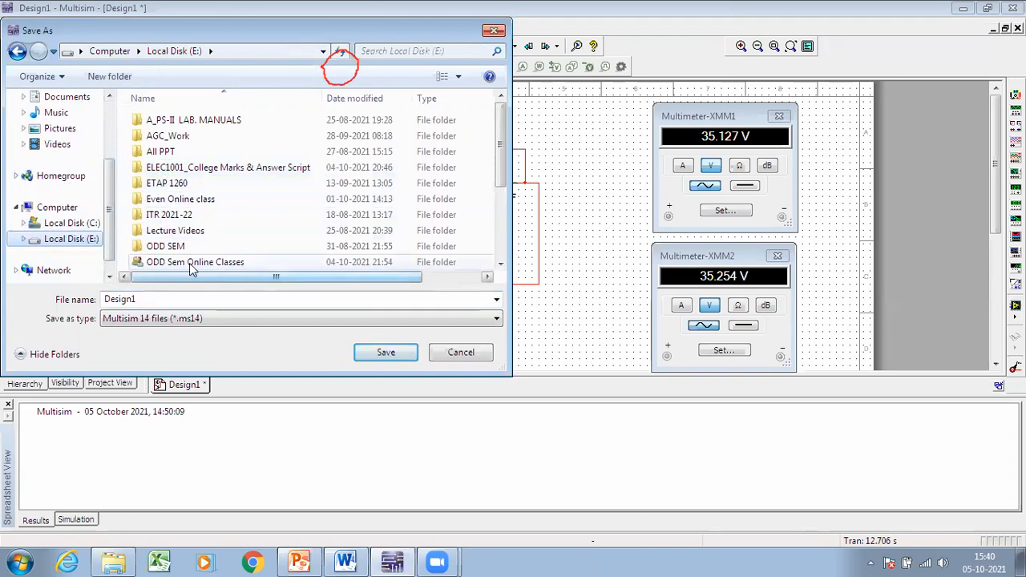
{"action": "double_click", "coordinate": [189, 262]}
{"action": "double_click", "coordinate": [165, 135]}
{"action": "double_click", "coordinate": [166, 151]}
{"action": "double_click", "coordinate": [153, 298]}
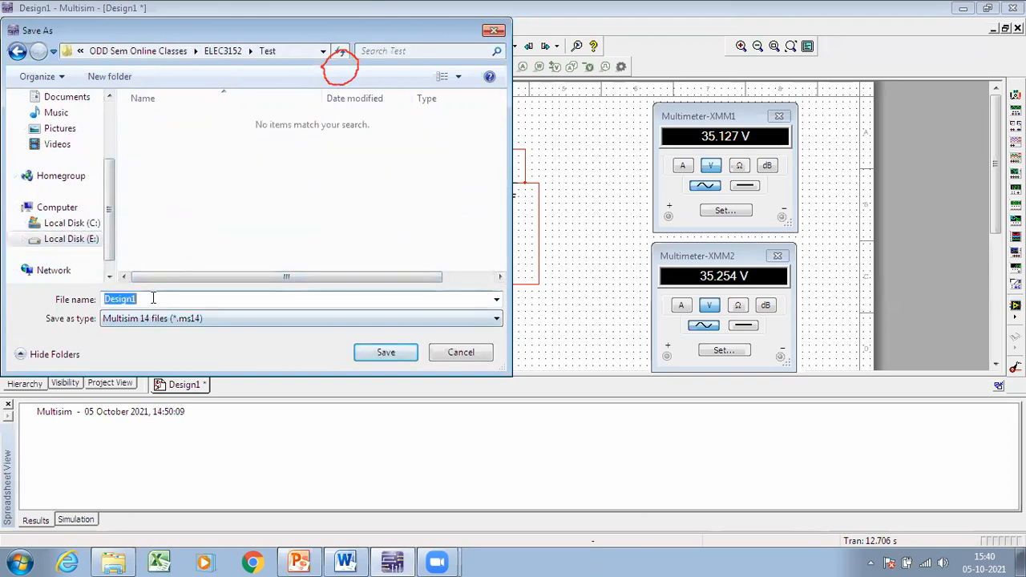
{"action": "type", "text": "test RLC"}
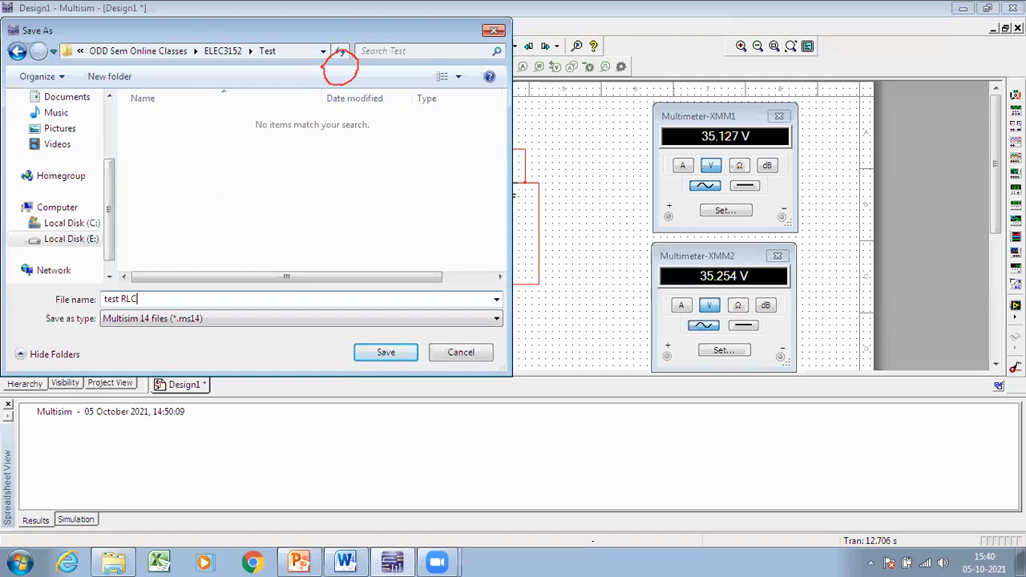
{"action": "key", "text": "Return"}
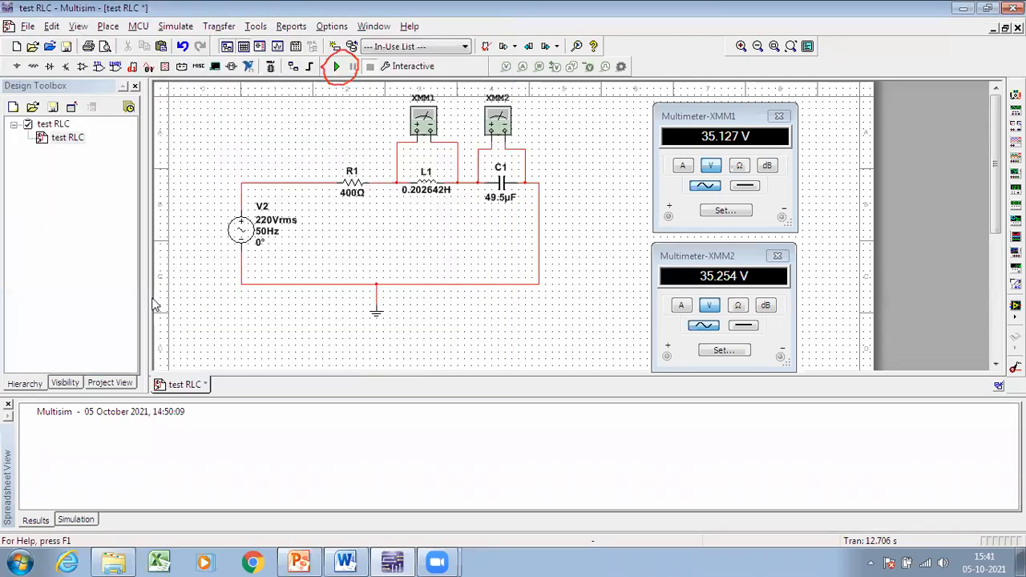
Save a copy of the design as "Constant I" in the same Test folder
{"action": "left_click", "coordinate": [28, 26]}
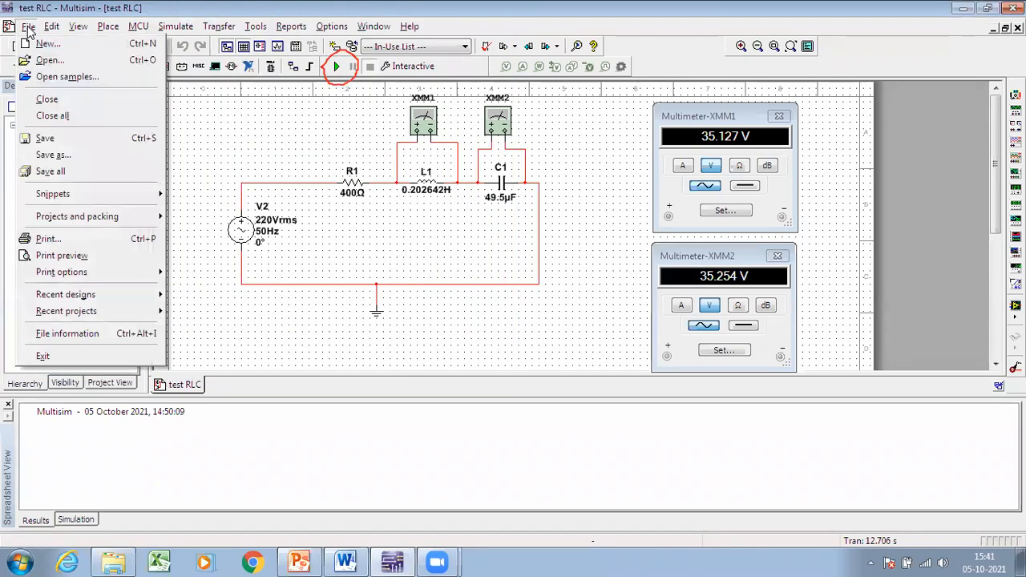
{"action": "left_click", "coordinate": [62, 157]}
{"action": "type", "text": "Constant I"}
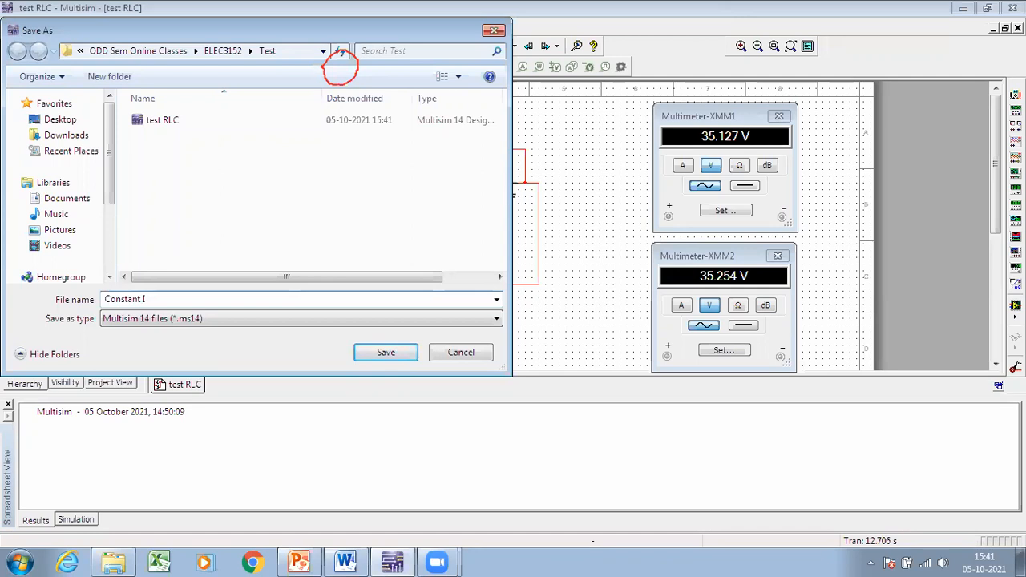
{"action": "key", "text": "Return"}
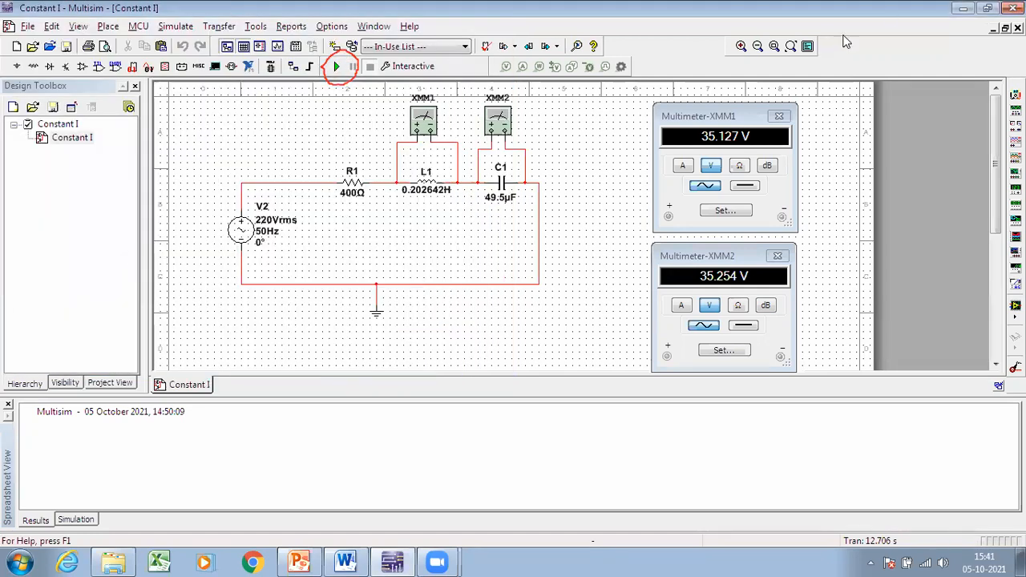
Close both multimeter displays and delete the wire between R1 and L1 and the wires connecting XMM1
{"action": "left_click", "coordinate": [778, 116]}
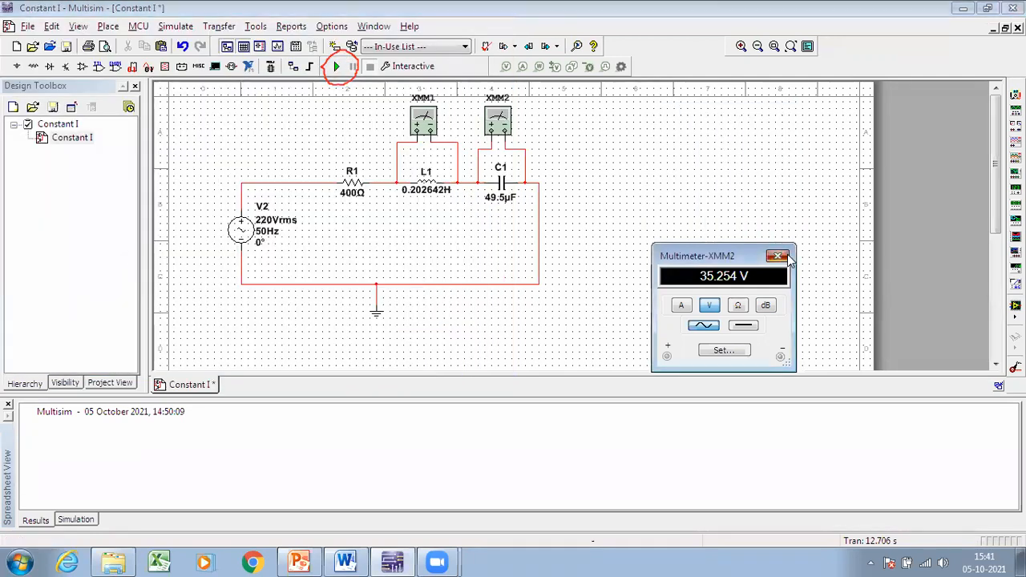
{"action": "left_click", "coordinate": [778, 256]}
{"action": "left_click", "coordinate": [383, 183]}
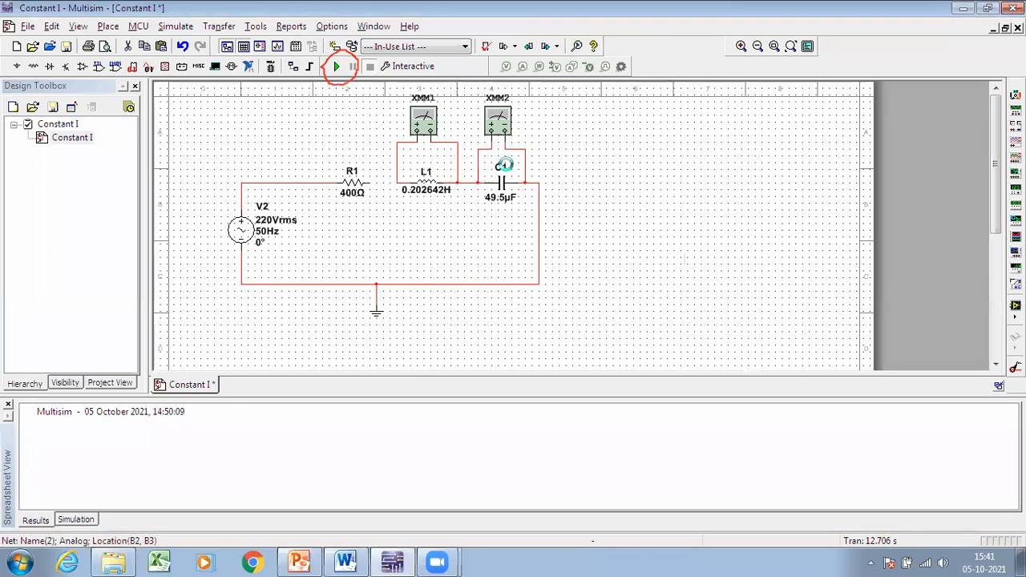
{"action": "left_click", "coordinate": [457, 171]}
{"action": "key", "text": "Delete"}
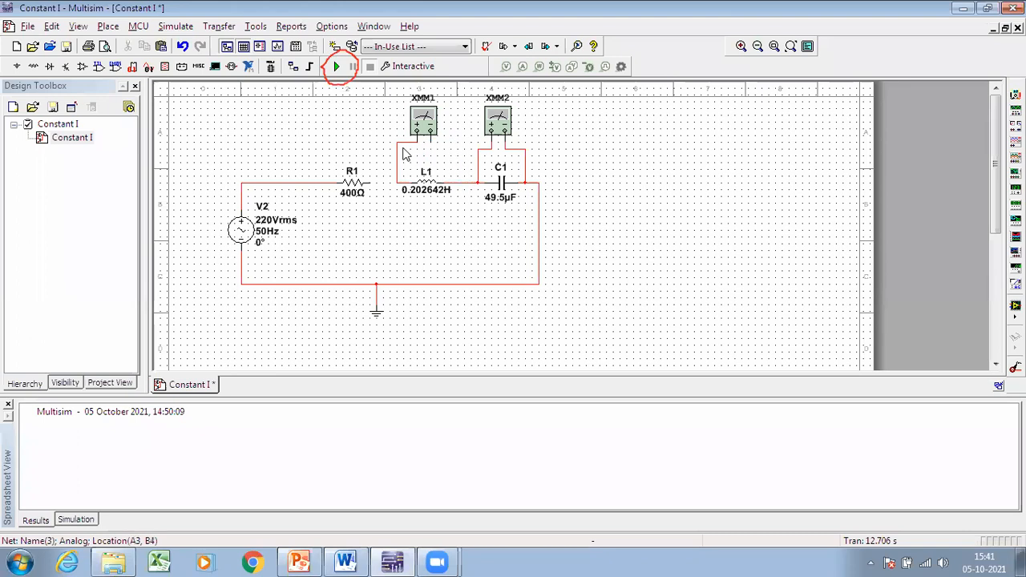
{"action": "key", "text": "Delete"}
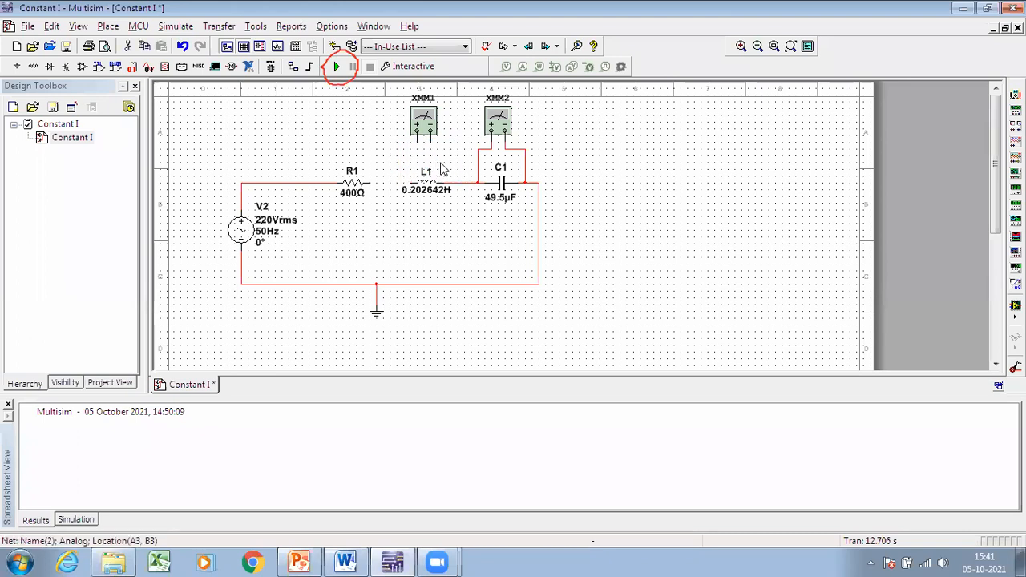
Delete all remaining wires between V2, R1, L1, C1, XMM2 and the ground, leaving the components unconnected
{"action": "left_click", "coordinate": [478, 169]}
{"action": "key", "text": "Delete"}
{"action": "left_click", "coordinate": [465, 184]}
{"action": "key", "text": "Delete"}
{"action": "left_click", "coordinate": [525, 169]}
{"action": "key", "text": "Delete"}
{"action": "left_click", "coordinate": [539, 204]}
{"action": "key", "text": "Delete"}
{"action": "left_click", "coordinate": [330, 284]}
{"action": "key", "text": "Delete"}
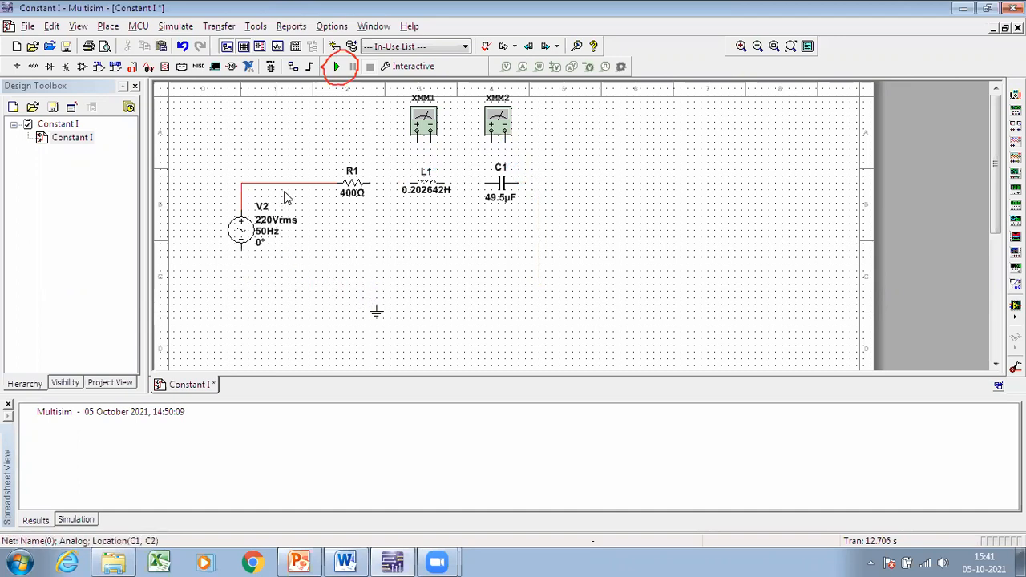
{"action": "left_click", "coordinate": [286, 185]}
{"action": "key", "text": "Delete"}
Move resistor R1 below and beyond C1, rename it RL and set its resistance to 200 Ω
{"action": "left_click", "coordinate": [353, 185]}
{"action": "left_click_drag", "start_coordinate": [353, 185], "coordinate": [570, 267]}
{"action": "double_click", "coordinate": [571, 267]}
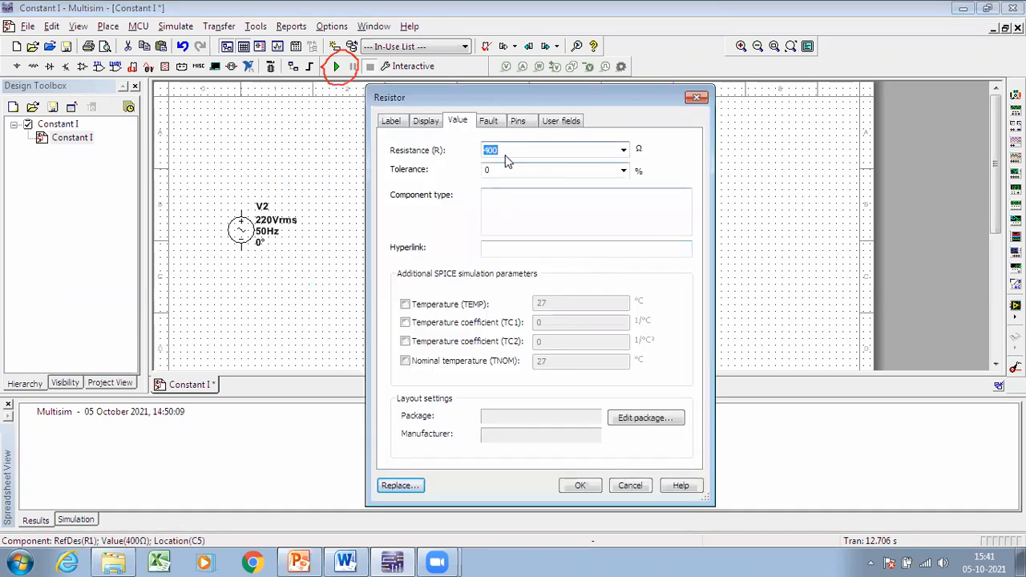
{"action": "left_click", "coordinate": [392, 122]}
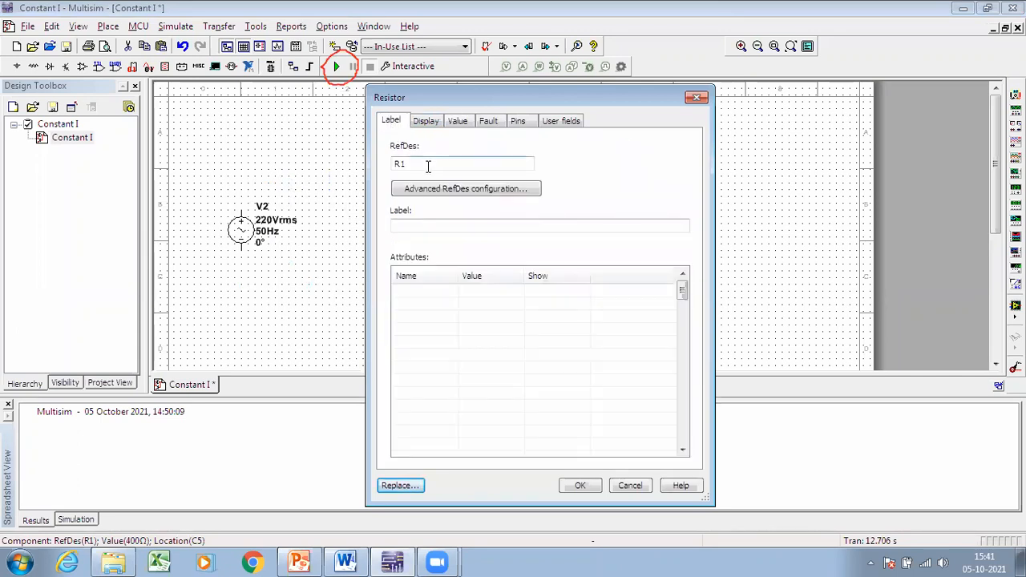
{"action": "left_click", "coordinate": [421, 165]}
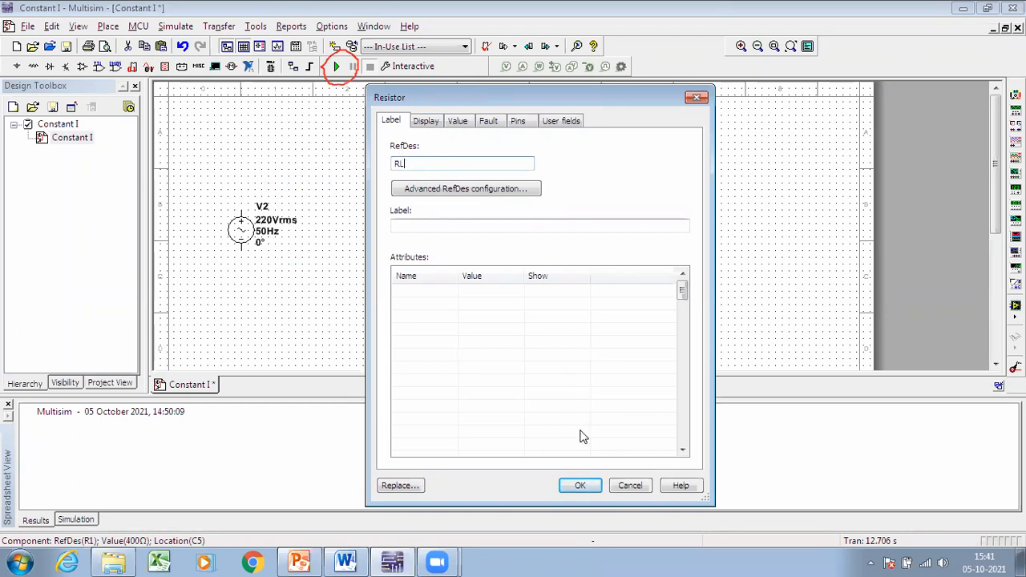
{"action": "left_click", "coordinate": [458, 120]}
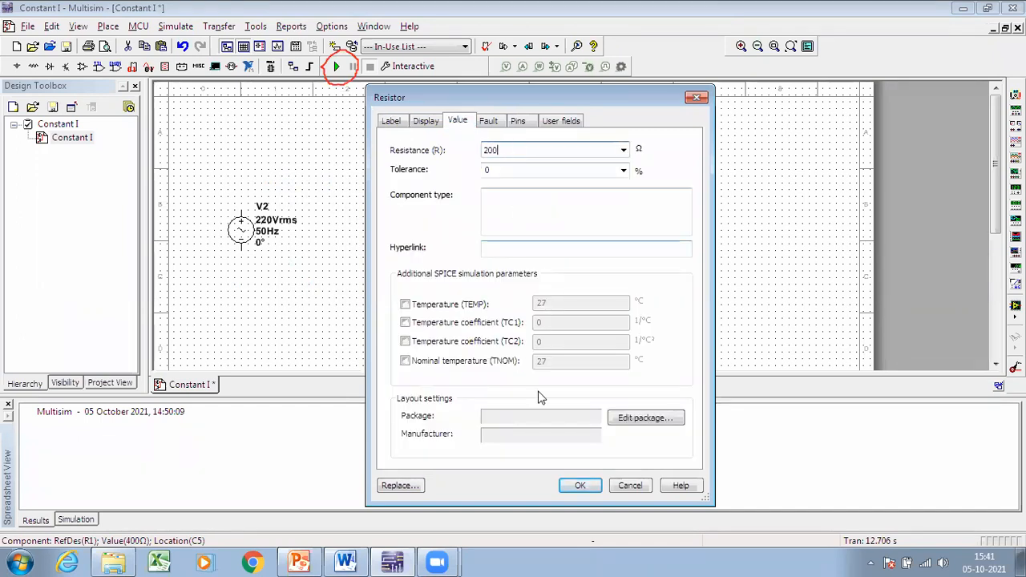
{"action": "left_click", "coordinate": [580, 485]}
Rotate RL to vertical and shift it slightly up as the load branch
{"action": "left_click", "coordinate": [569, 274]}
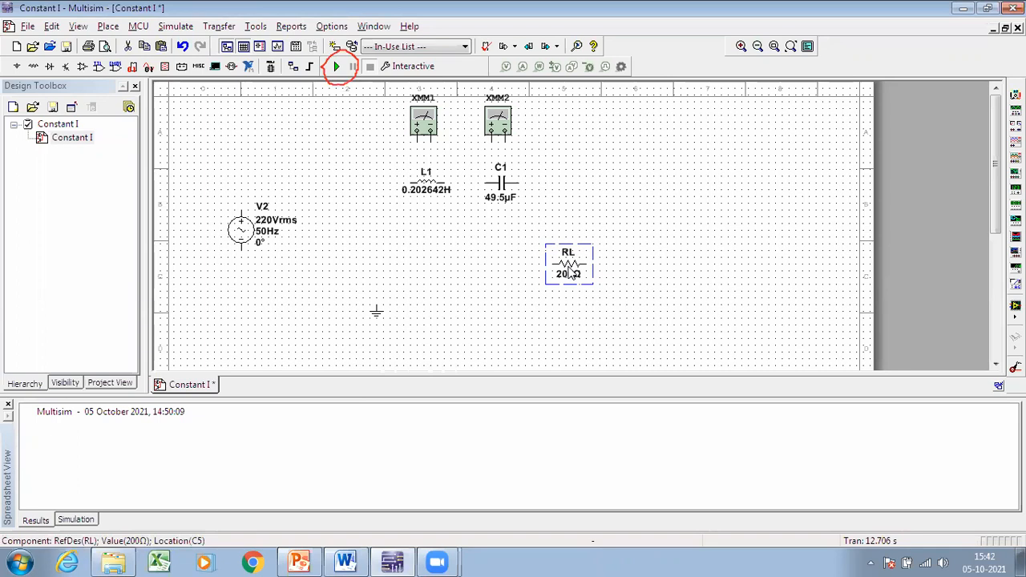
{"action": "key", "text": "ctrl+r"}
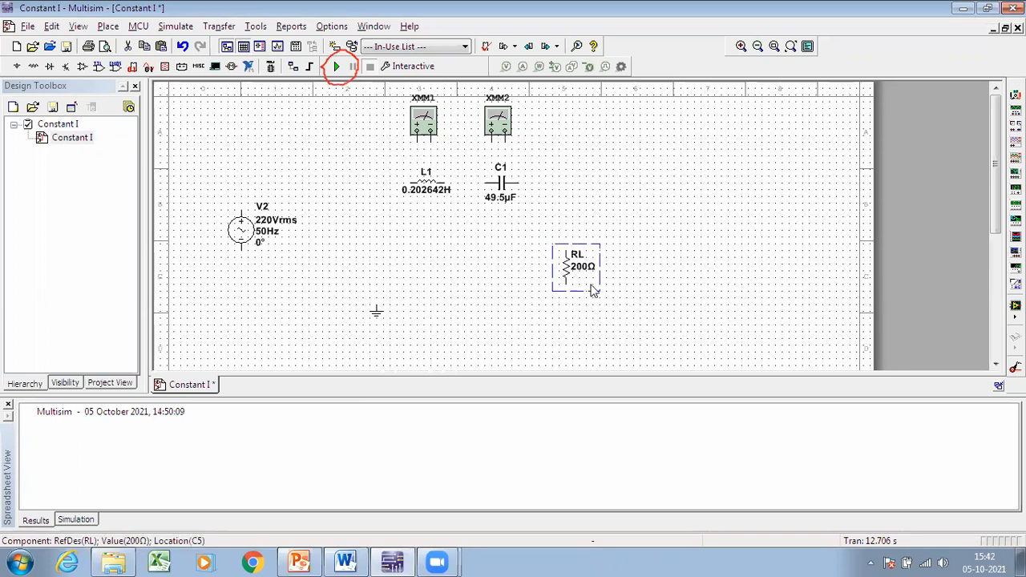
{"action": "left_click_drag", "start_coordinate": [566, 260], "coordinate": [573, 253]}
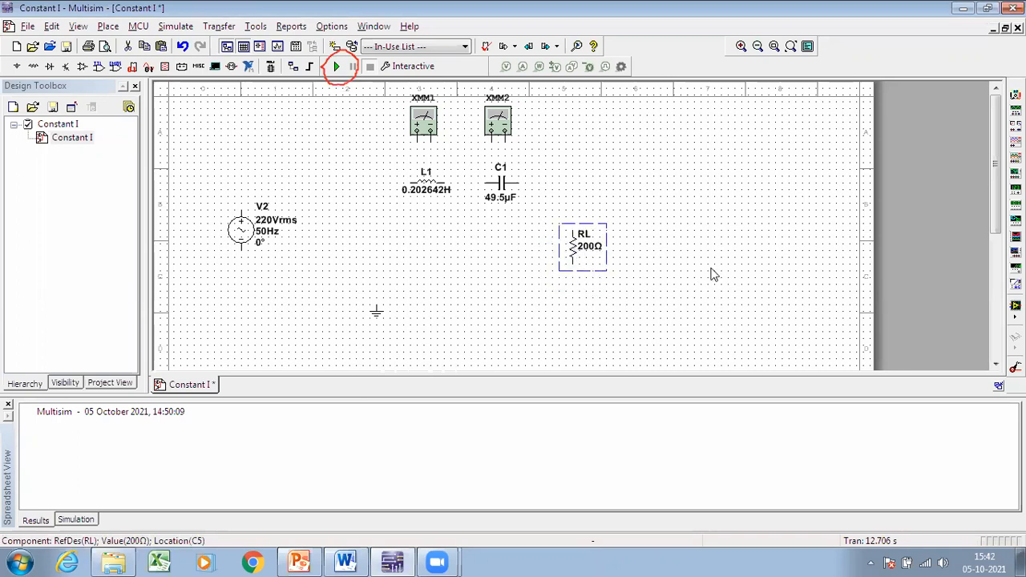
{"action": "left_click", "coordinate": [711, 268]}
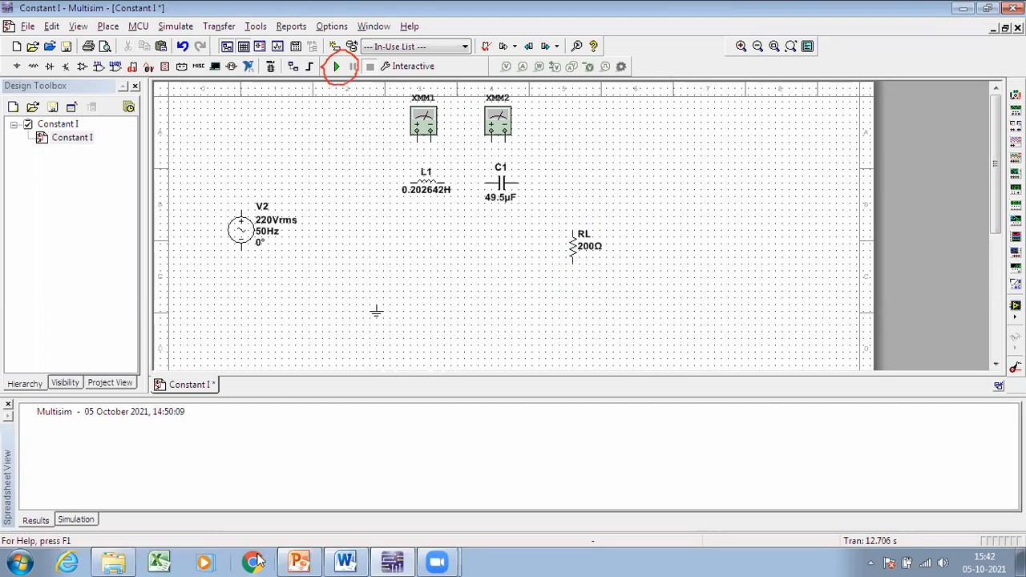
Switch to the PowerPoint presentation and examine the constant current source circuit on slide 5
{"action": "left_click", "coordinate": [298, 561]}
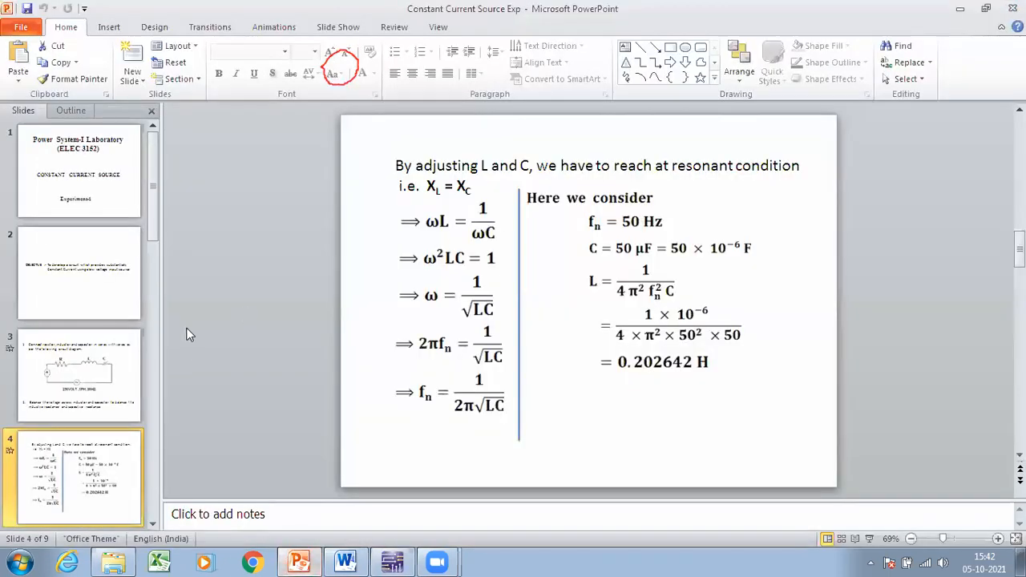
{"action": "scroll", "coordinate": [240, 399], "scroll_direction": "down", "scroll_amount": 2}
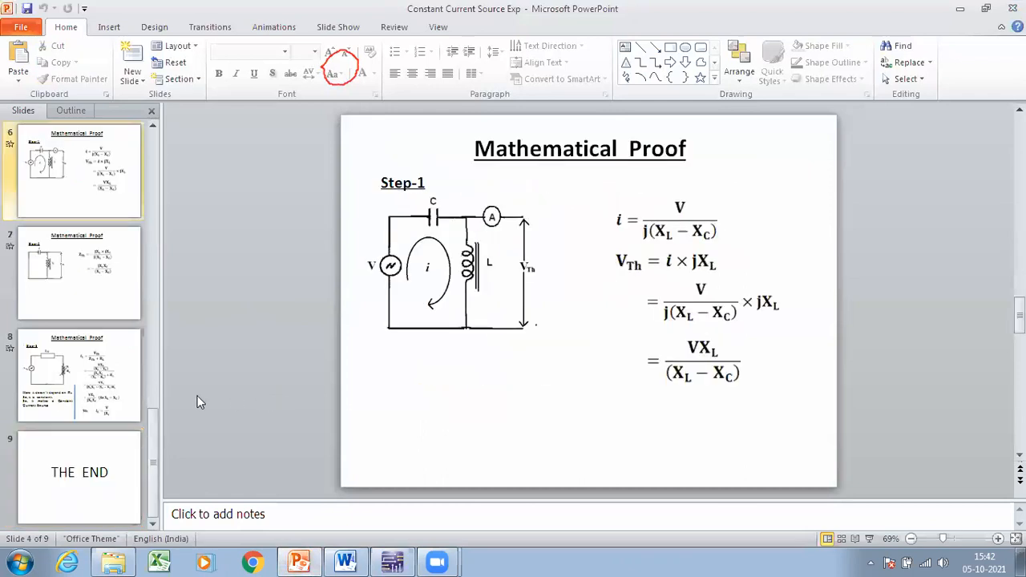
{"action": "left_click", "coordinate": [81, 192]}
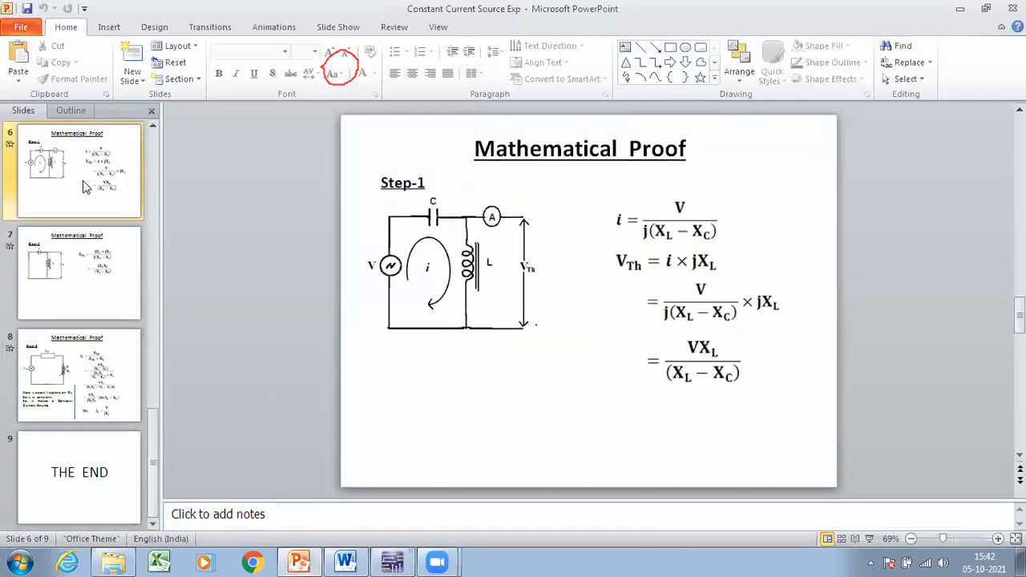
{"action": "scroll", "coordinate": [83, 183], "scroll_direction": "up", "scroll_amount": 1}
{"action": "left_click", "coordinate": [86, 324]}
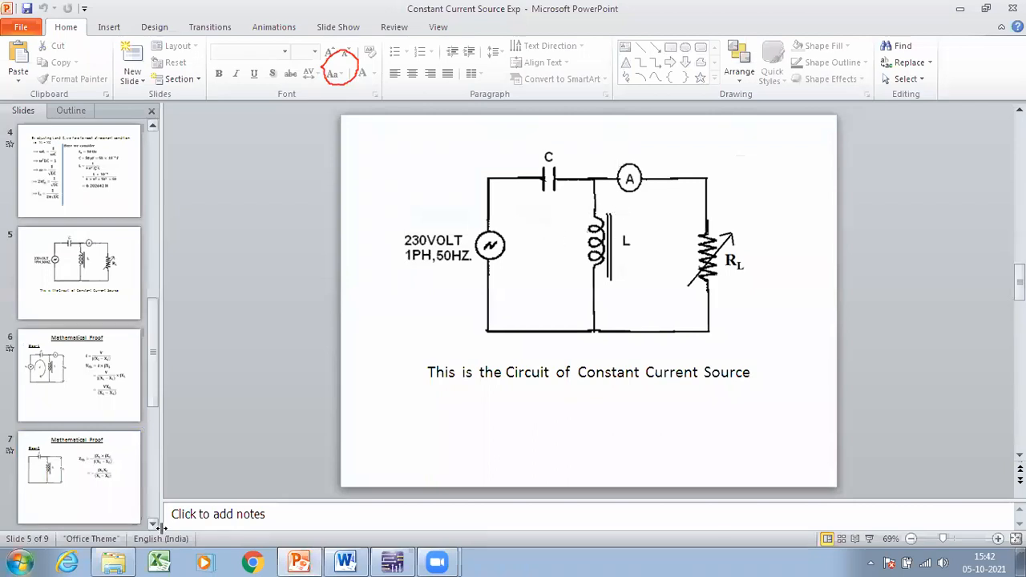
Return to Multisim, move C1 above and beside V2, and place L1 vertically between C1 and RL
{"action": "left_click", "coordinate": [392, 561]}
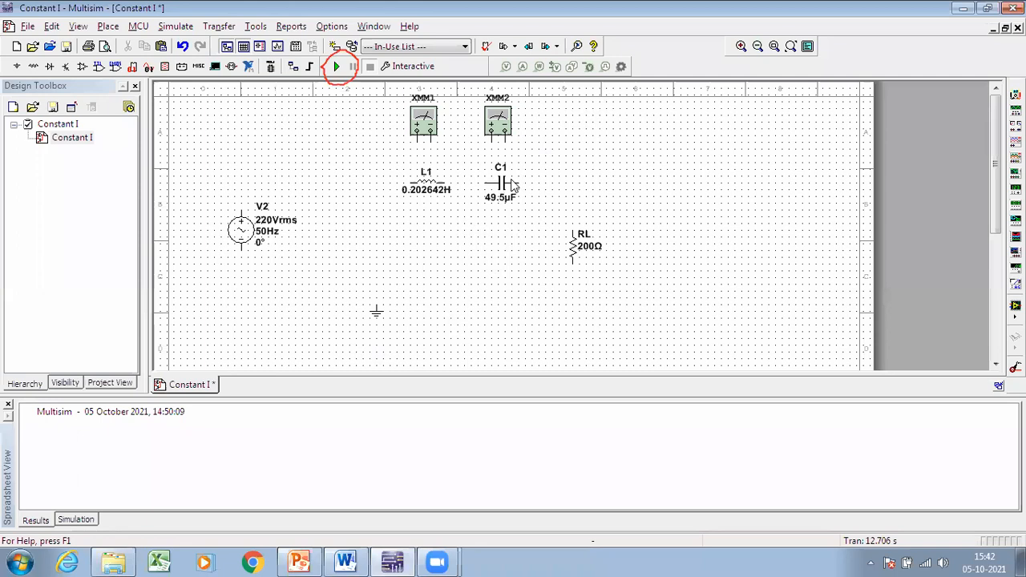
{"action": "left_click_drag", "start_coordinate": [505, 188], "coordinate": [312, 182]}
{"action": "left_click_drag", "start_coordinate": [429, 183], "coordinate": [415, 212]}
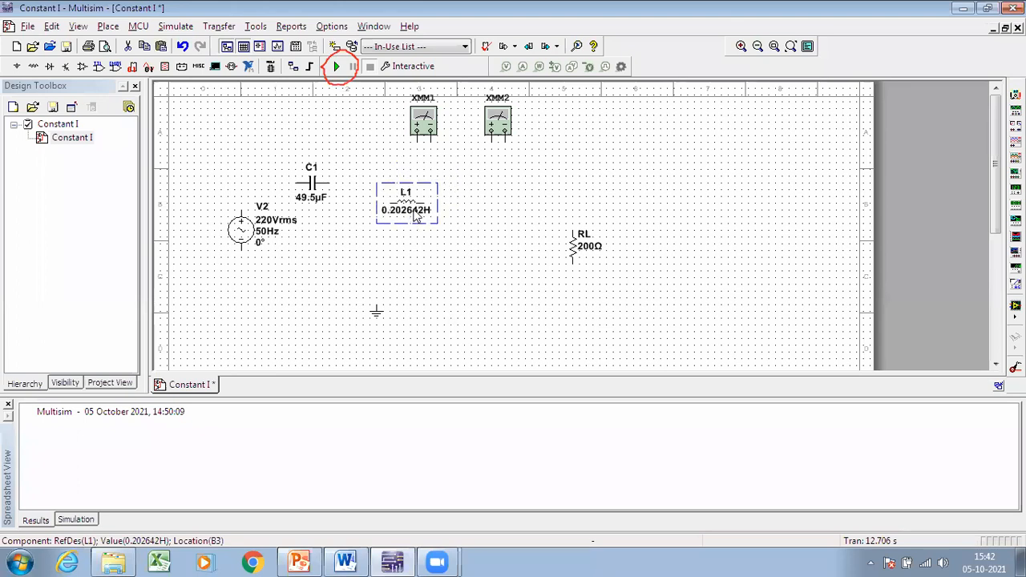
{"action": "key", "text": "ctrl+r"}
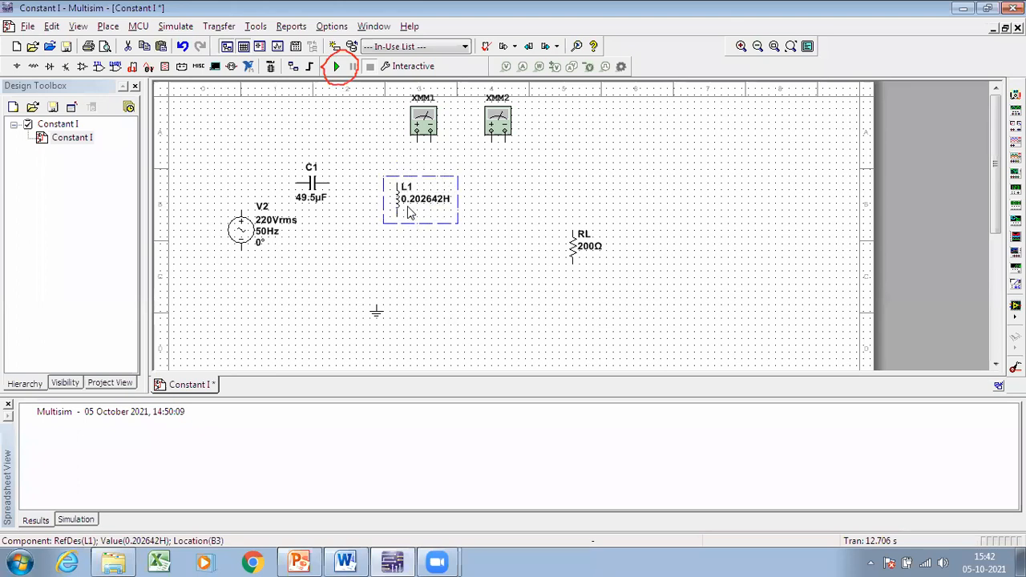
{"action": "left_click_drag", "start_coordinate": [407, 207], "coordinate": [370, 224]}
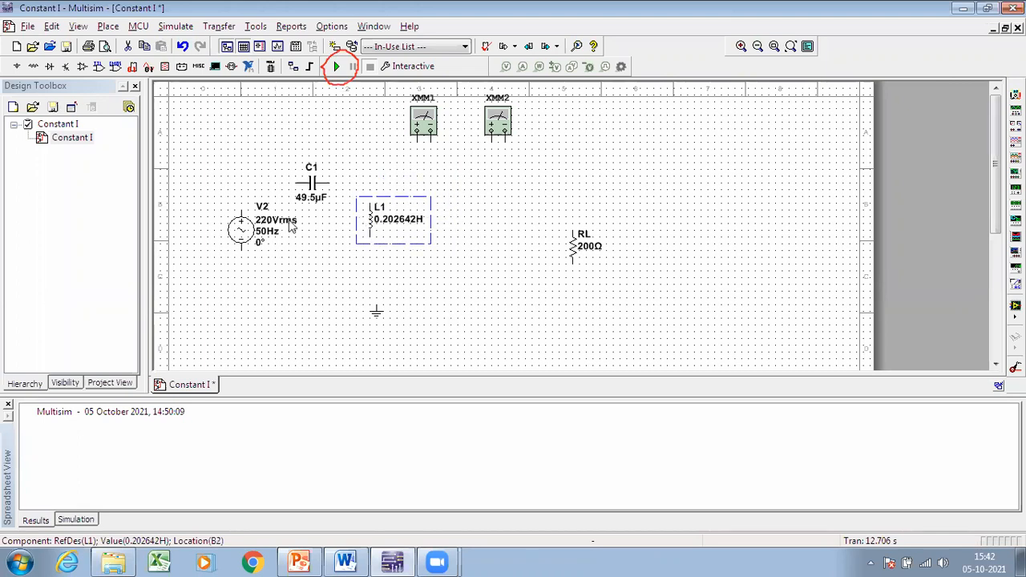
Wire V2, C1 and L1 into a closed series loop
{"action": "left_click", "coordinate": [296, 183]}
{"action": "left_click", "coordinate": [241, 211]}
{"action": "left_click", "coordinate": [329, 183]}
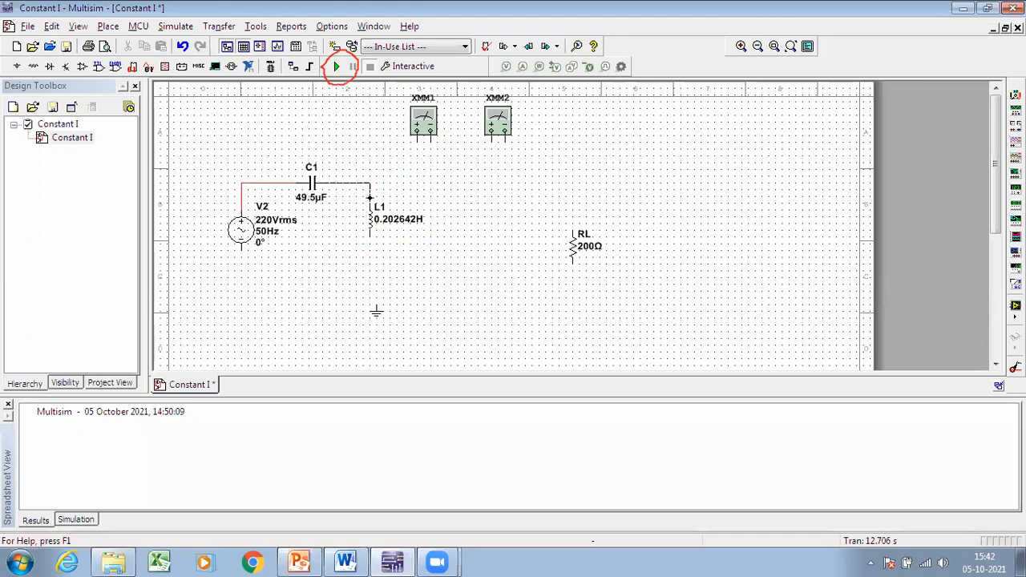
{"action": "left_click", "coordinate": [369, 204]}
{"action": "left_click", "coordinate": [241, 251]}
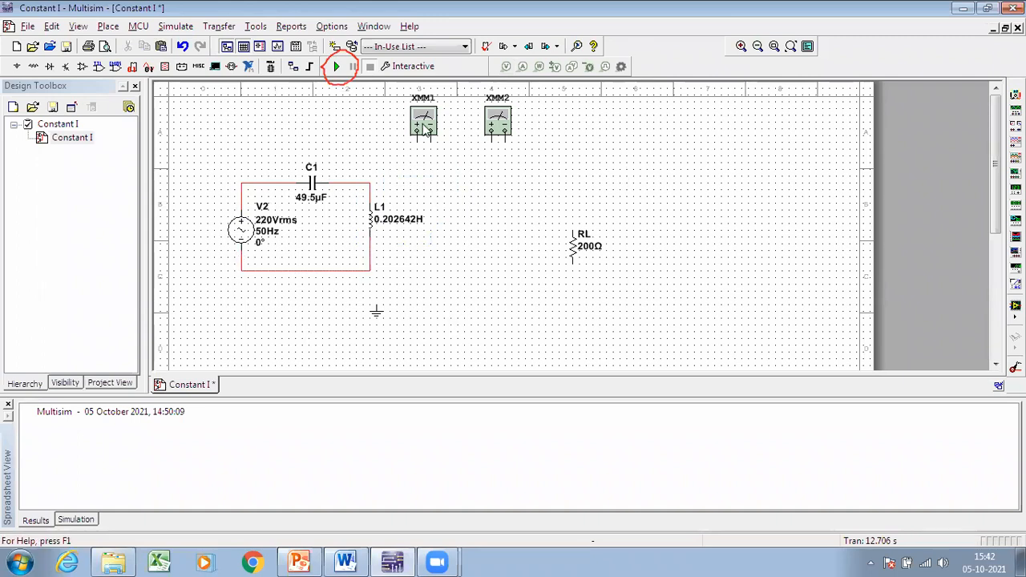
Delete multimeter XMM2 and attach the ground to the lower wire of the loop near V2
{"action": "left_click", "coordinate": [503, 121]}
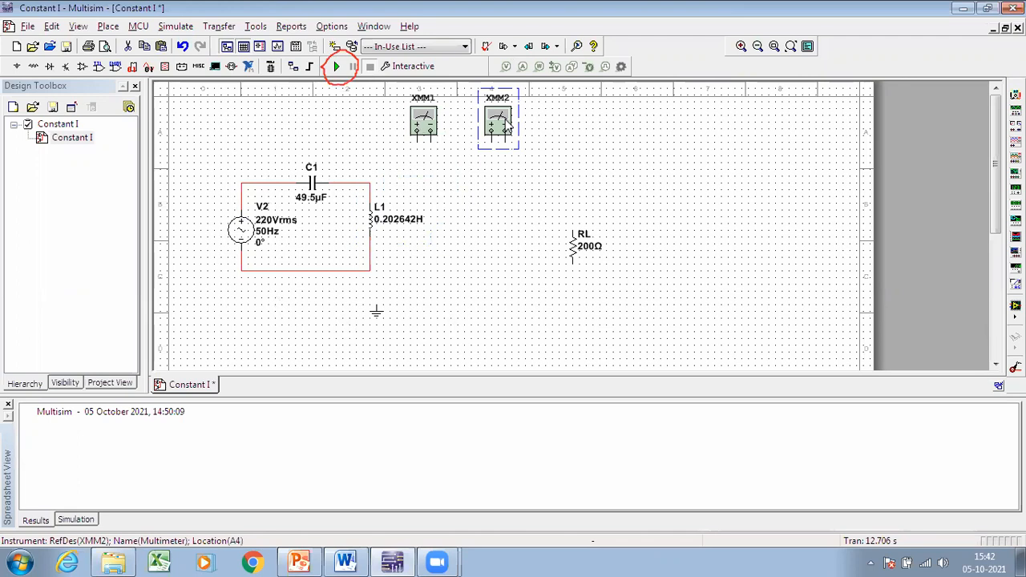
{"action": "key", "text": "Delete"}
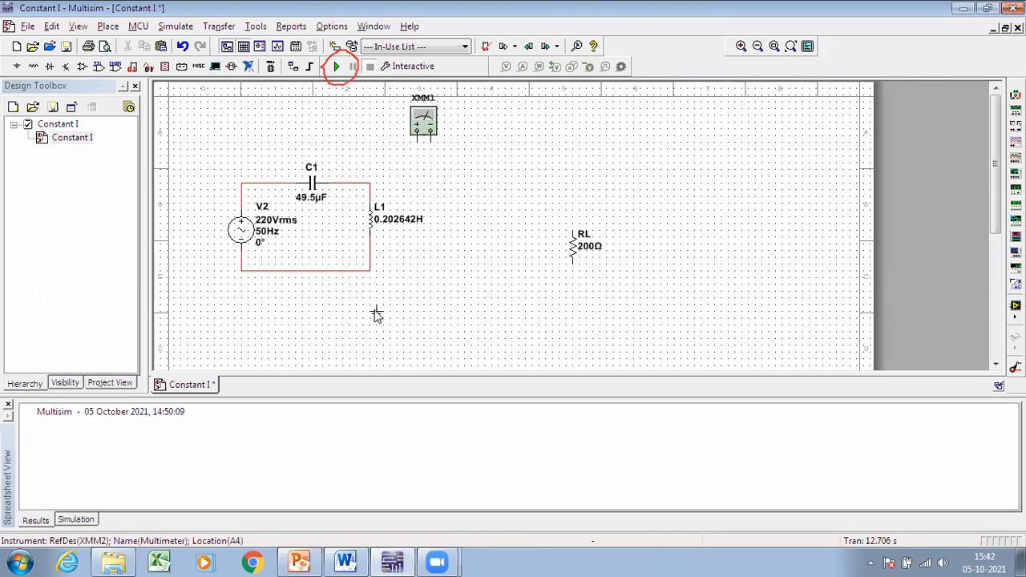
{"action": "left_click", "coordinate": [270, 275]}
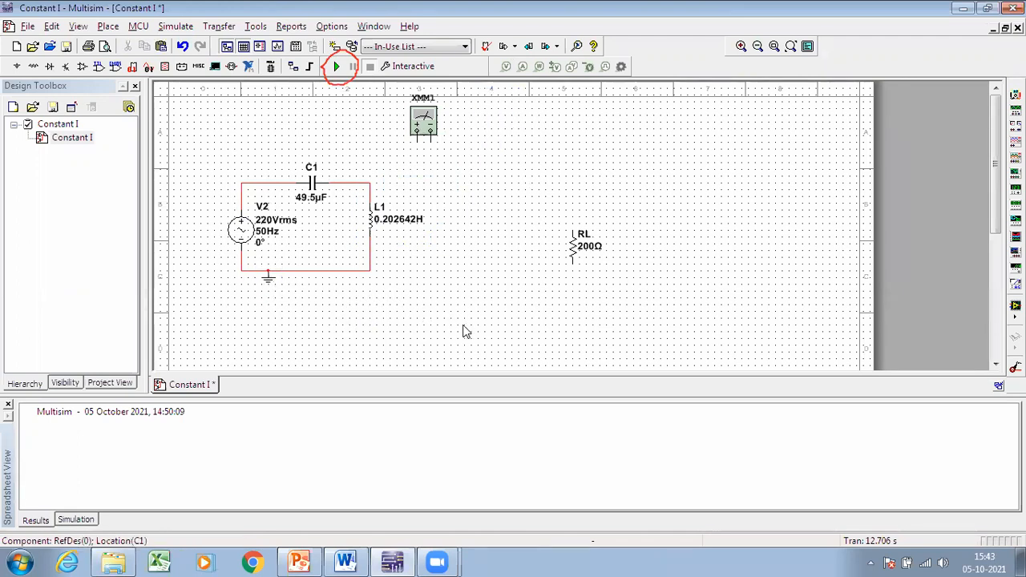
Move RL beside L1, lower XMM1 to sit between them, and set XMM1 to measure current (A)
{"action": "left_click_drag", "start_coordinate": [574, 250], "coordinate": [476, 224]}
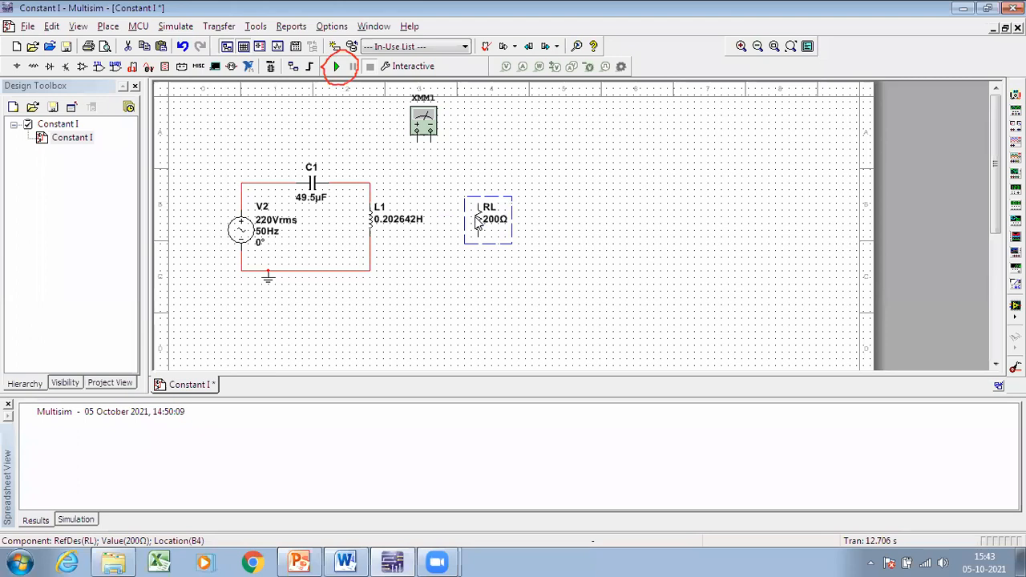
{"action": "left_click_drag", "start_coordinate": [427, 128], "coordinate": [438, 163]}
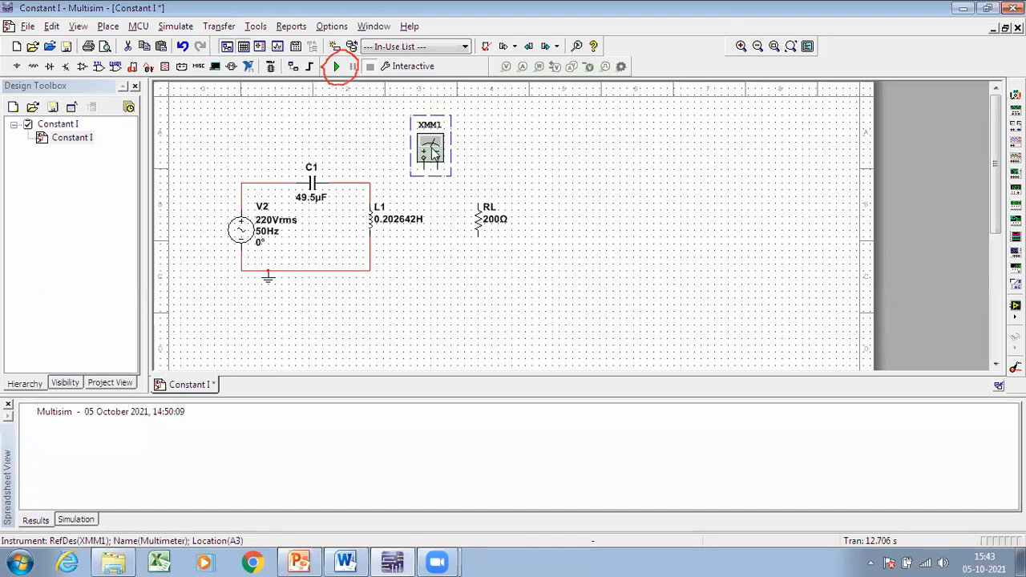
{"action": "double_click", "coordinate": [433, 152]}
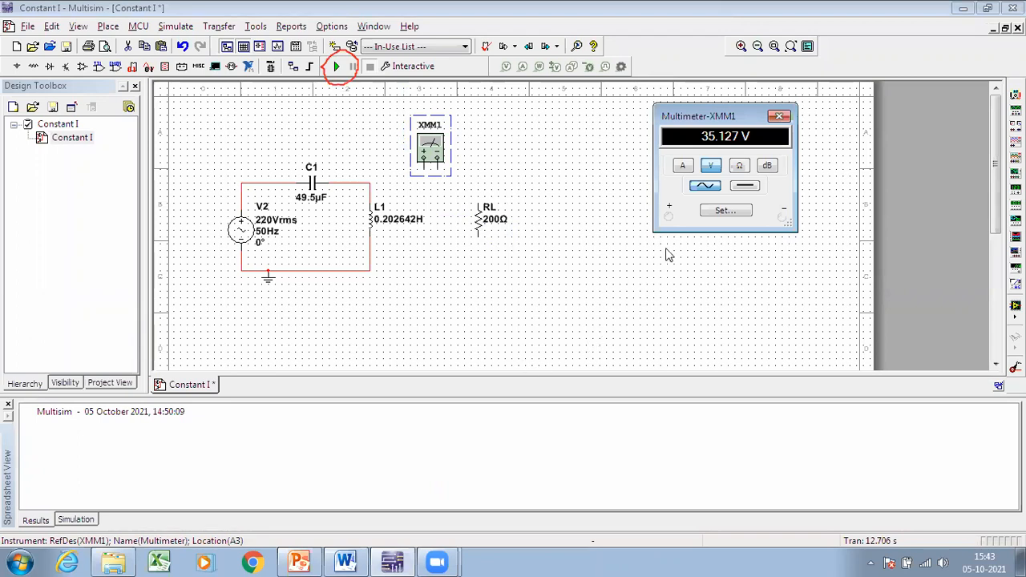
{"action": "left_click", "coordinate": [683, 167]}
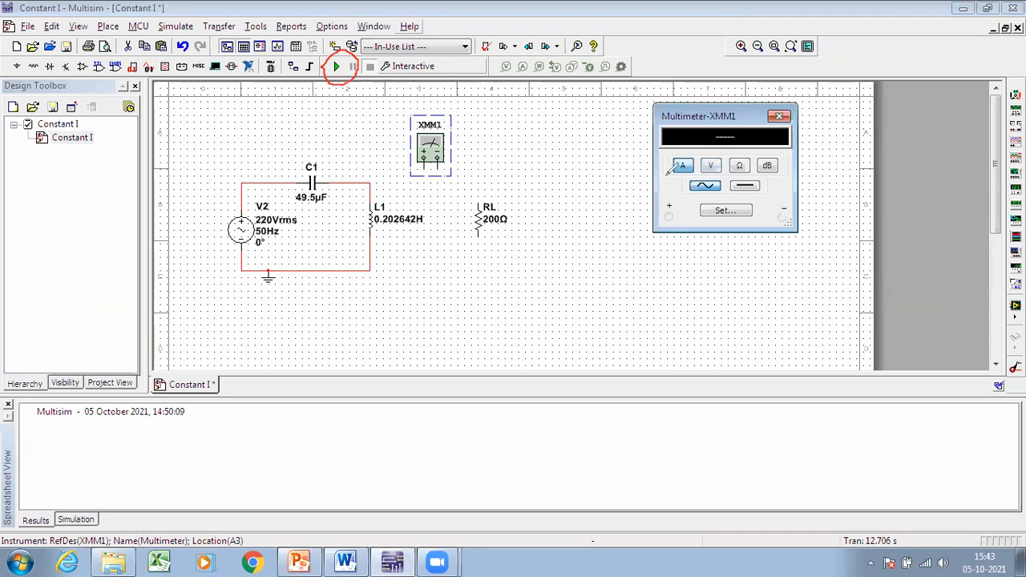
{"action": "left_click_drag", "start_coordinate": [664, 167], "coordinate": [672, 171]}
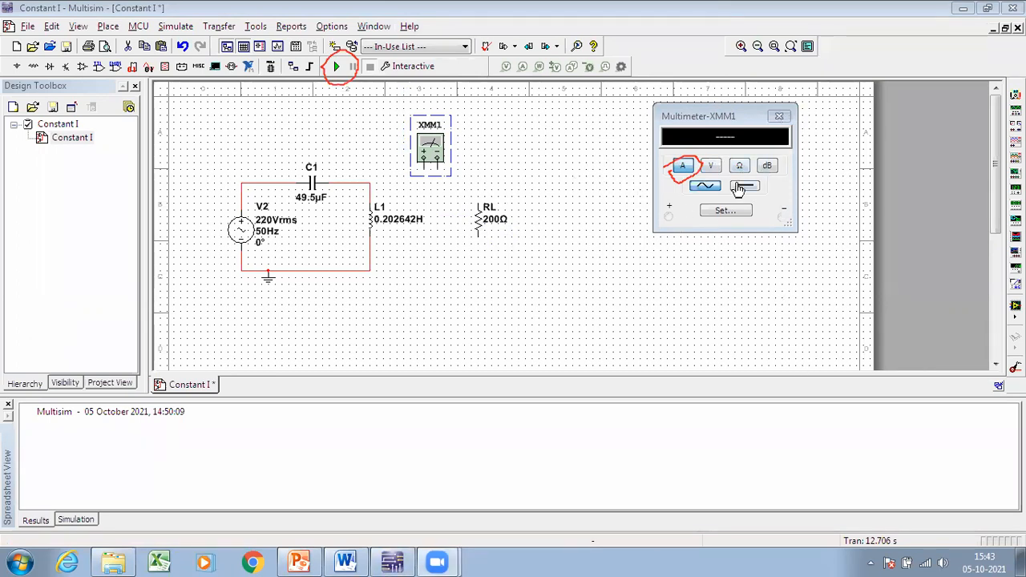
{"action": "left_click", "coordinate": [778, 118]}
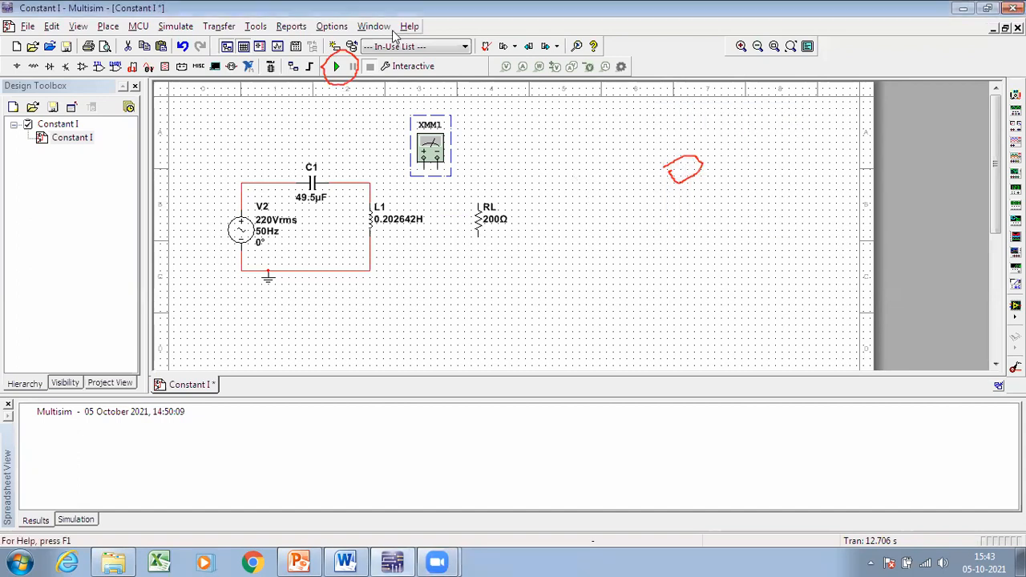
{"action": "left_click", "coordinate": [704, 280]}
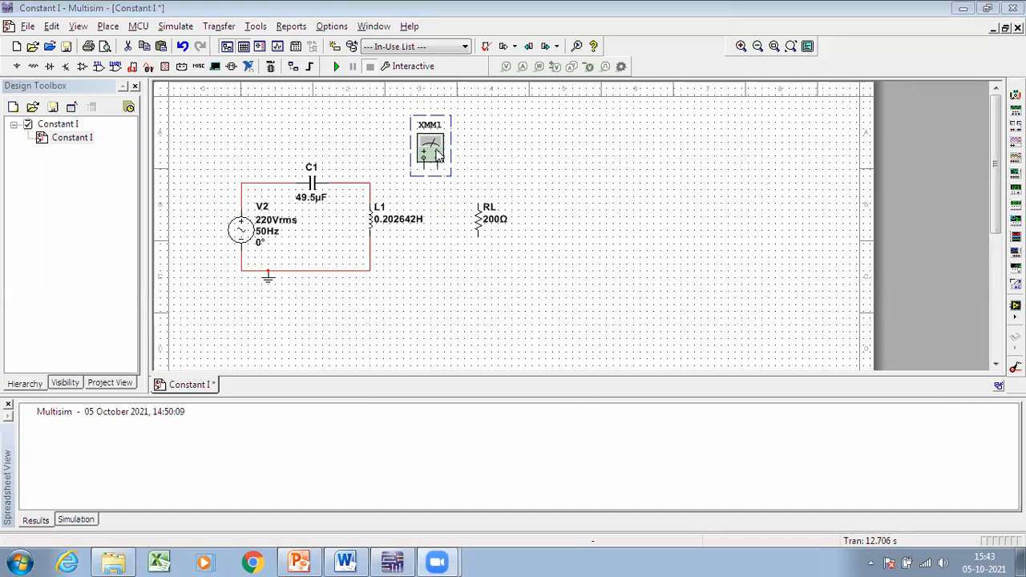
Wire XMM1 in series between the C1–L1 junction and RL, and connect RL's lower end to the bottom wire at L1
{"action": "left_click", "coordinate": [431, 168]}
{"action": "left_click_drag", "start_coordinate": [430, 168], "coordinate": [431, 174]}
{"action": "left_click", "coordinate": [424, 167]}
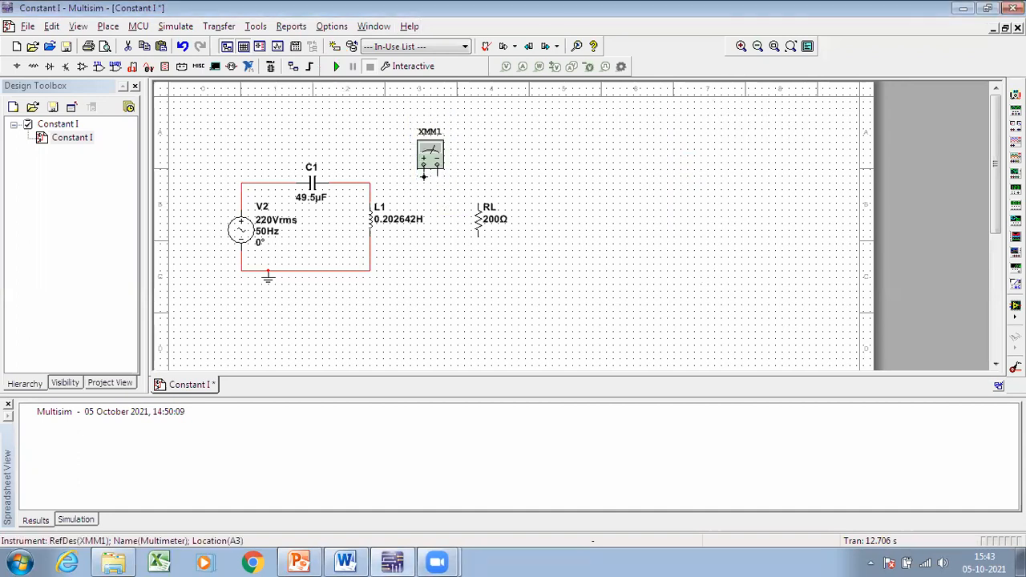
{"action": "left_click", "coordinate": [370, 184]}
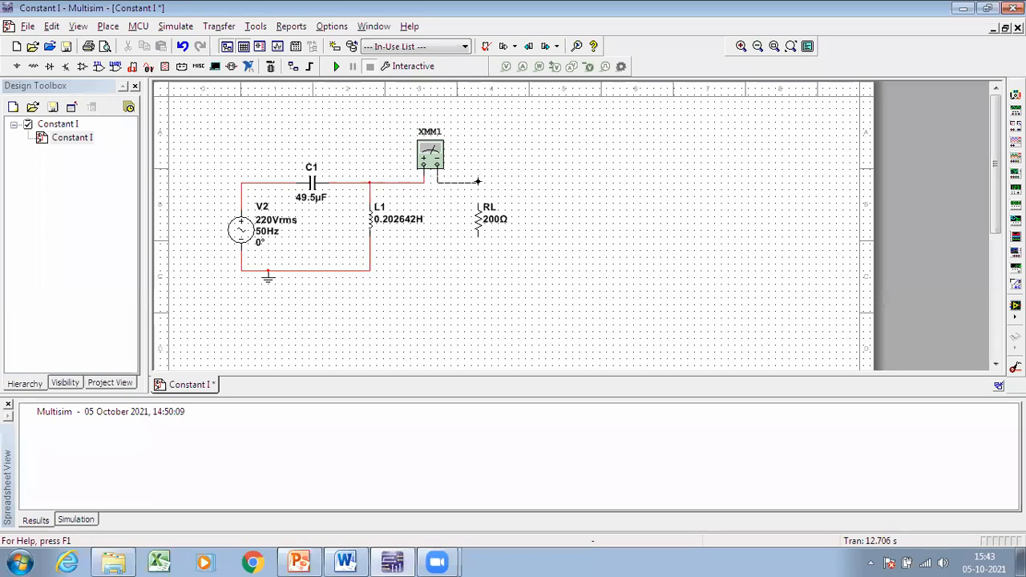
{"action": "left_click", "coordinate": [477, 204]}
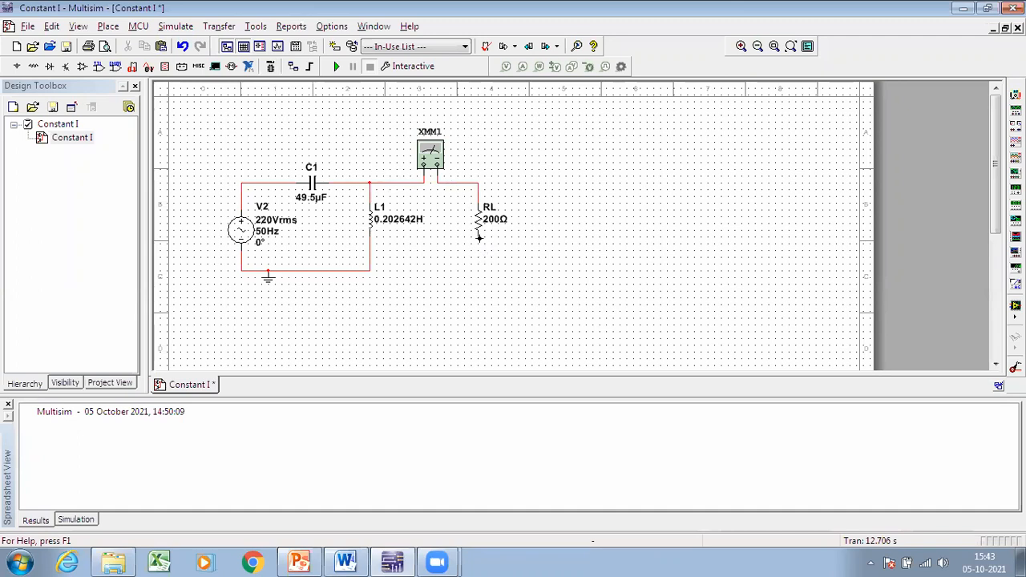
{"action": "left_click", "coordinate": [479, 268]}
{"action": "left_click", "coordinate": [370, 270]}
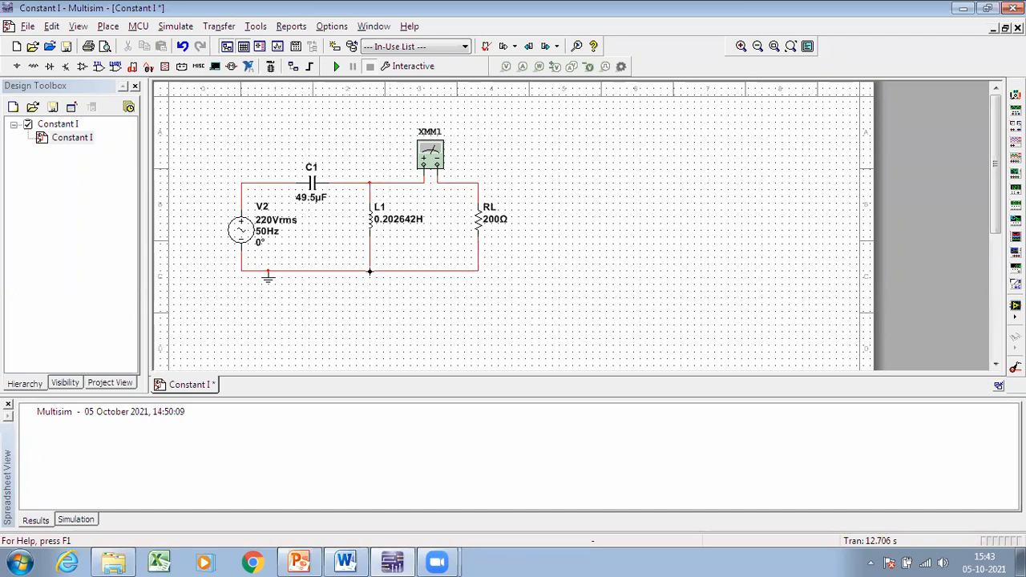
Check the circuit against slide 5 in PowerPoint, return to Multisim, and run the simulation with XMM1's display open
{"action": "left_click", "coordinate": [299, 561]}
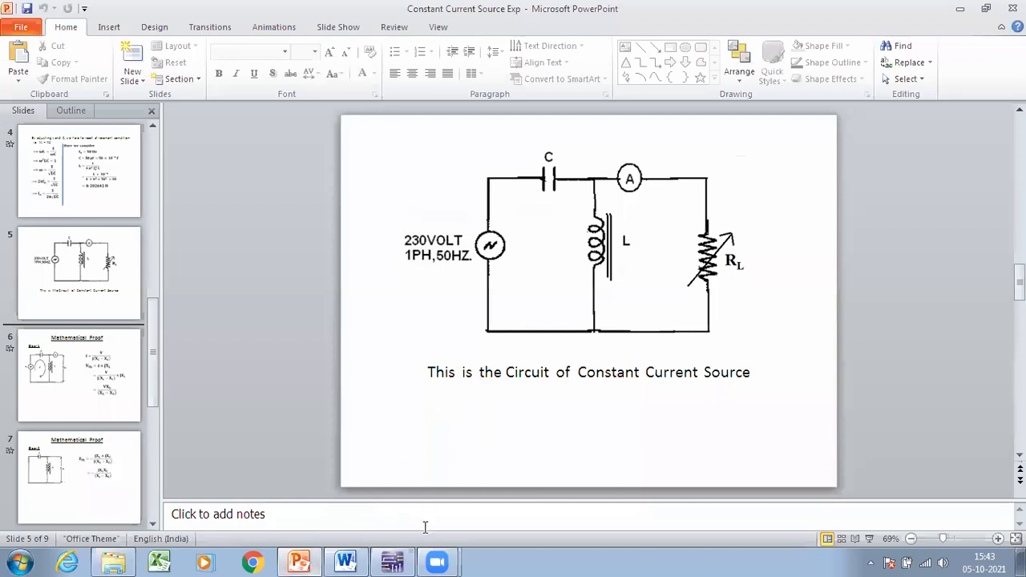
{"action": "left_click", "coordinate": [397, 559]}
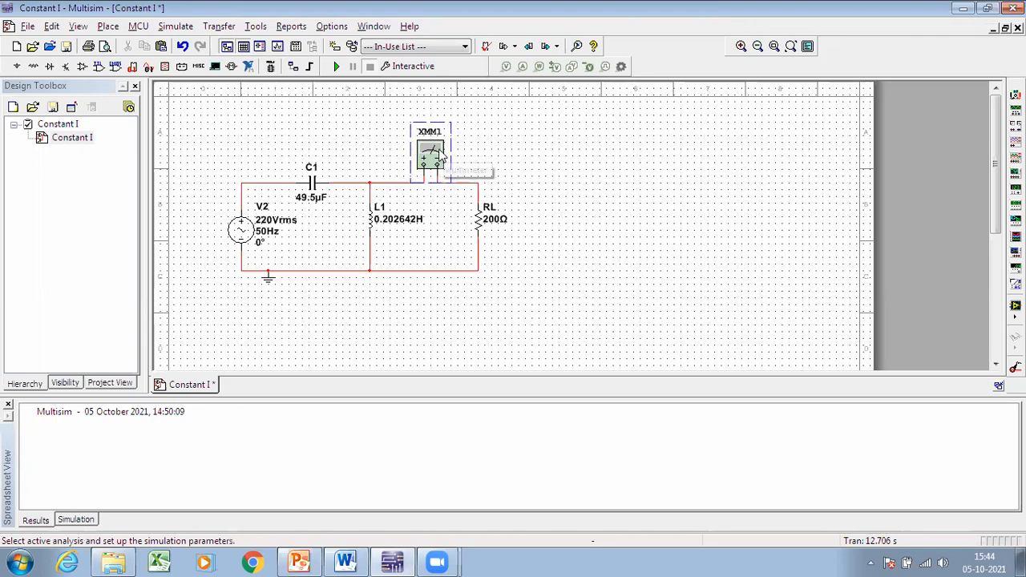
{"action": "double_click", "coordinate": [437, 156]}
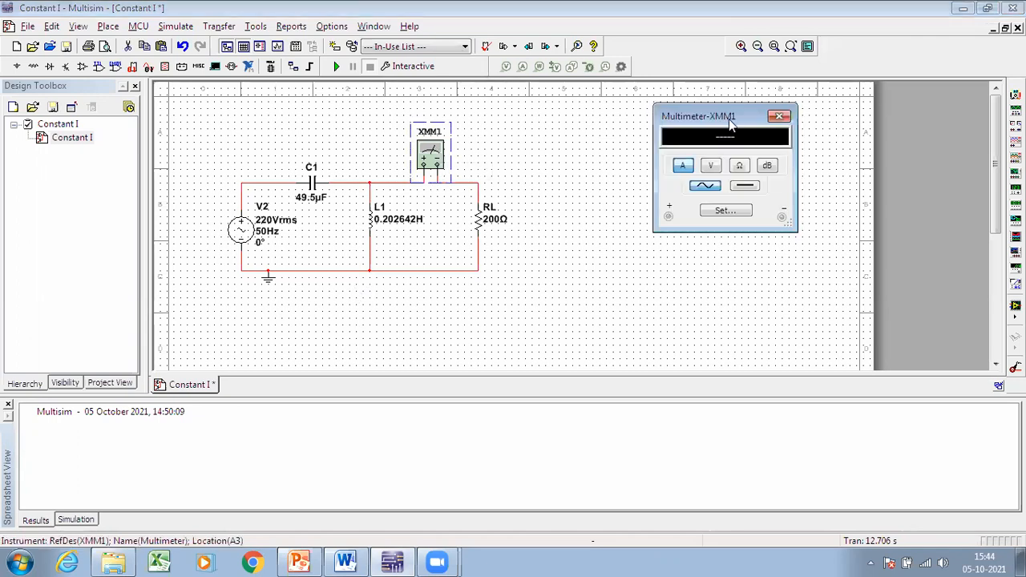
{"action": "left_click_drag", "start_coordinate": [730, 122], "coordinate": [715, 134]}
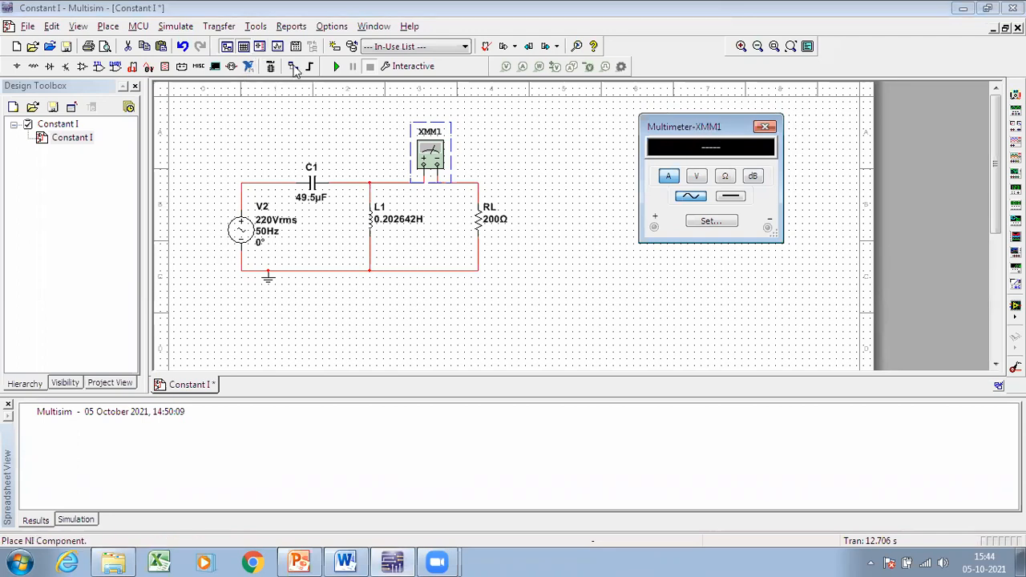
{"action": "left_click", "coordinate": [336, 69]}
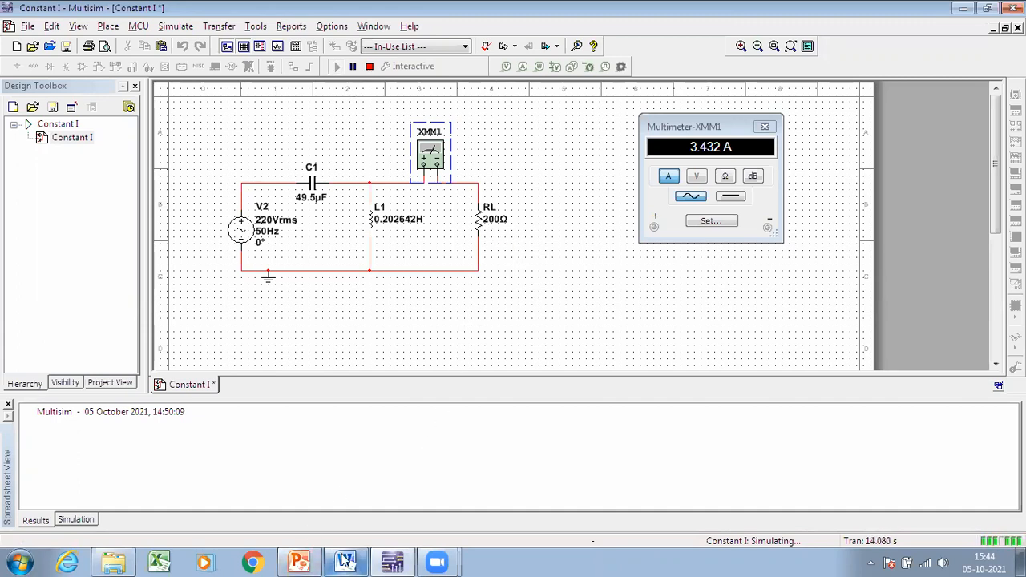
Switch to the Word manual and enter 3.43 as the load current for 200 Ω in the simulation table
{"action": "mouse_move", "coordinate": [344, 561]}
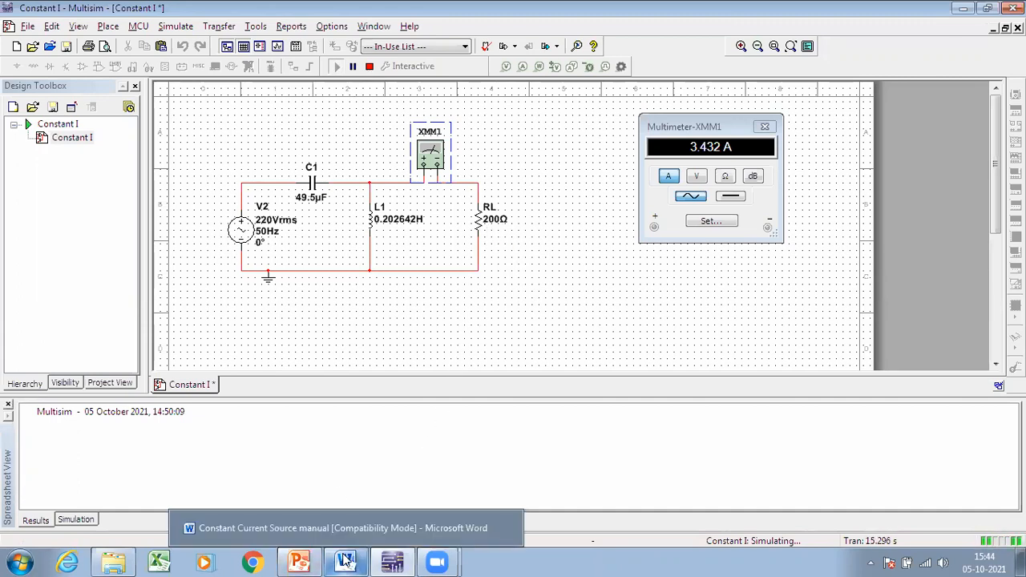
{"action": "left_click", "coordinate": [345, 561]}
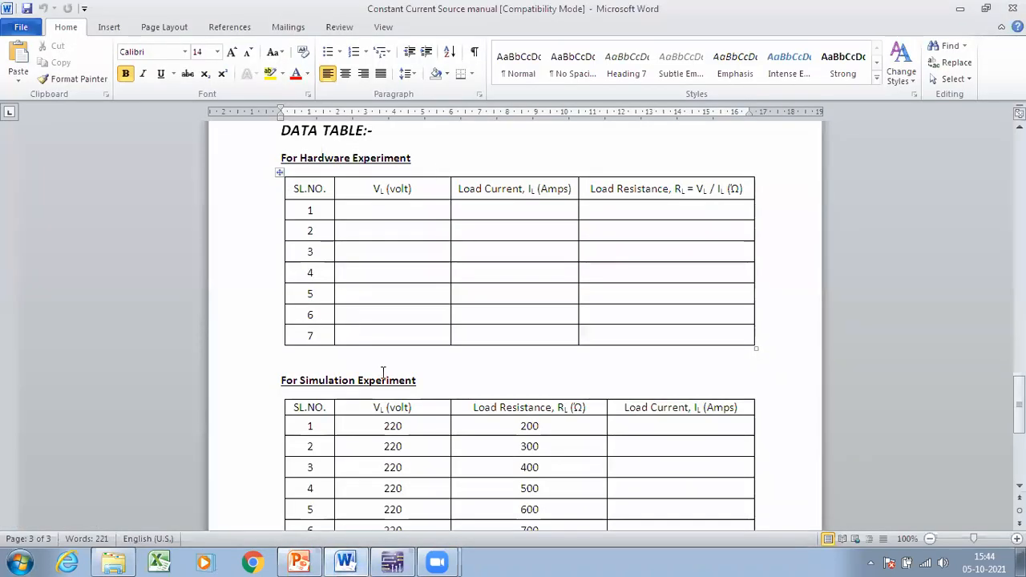
{"action": "left_click", "coordinate": [682, 426]}
{"action": "type", "text": "3.43"}
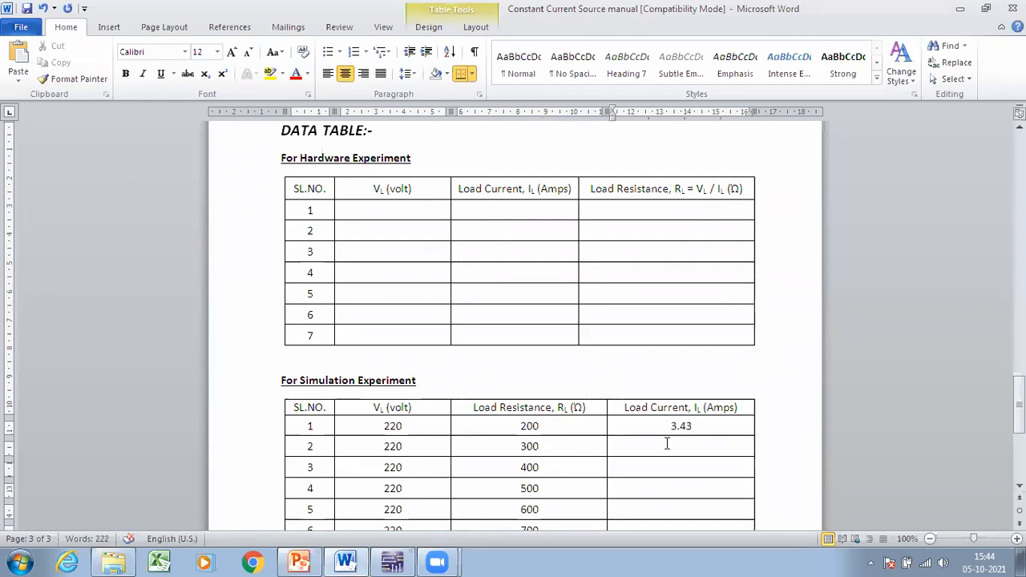
Return to Multisim, stop the simulation, and rerun it with RL set to 300 Ω
{"action": "left_click", "coordinate": [392, 561]}
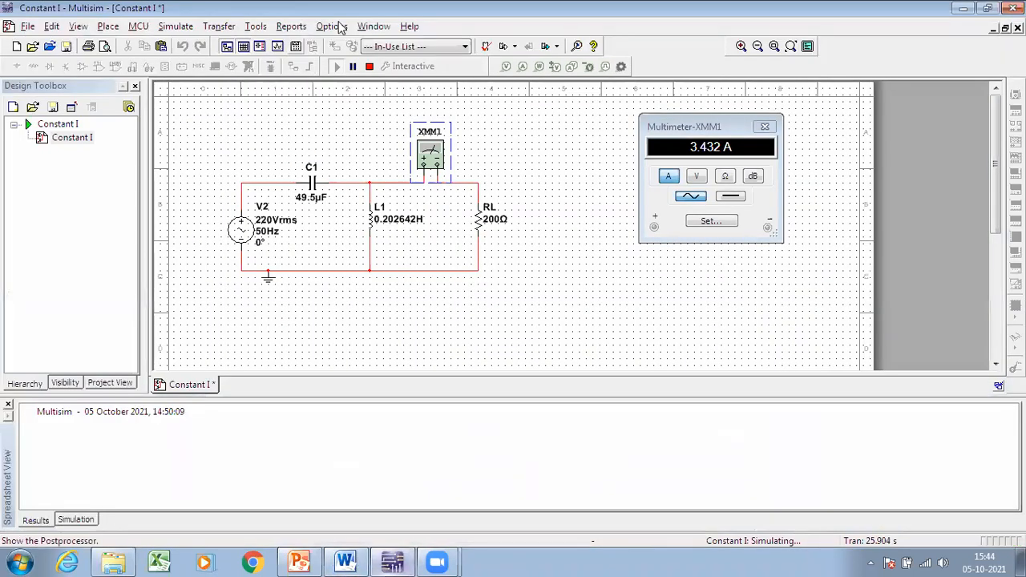
{"action": "left_click", "coordinate": [369, 66]}
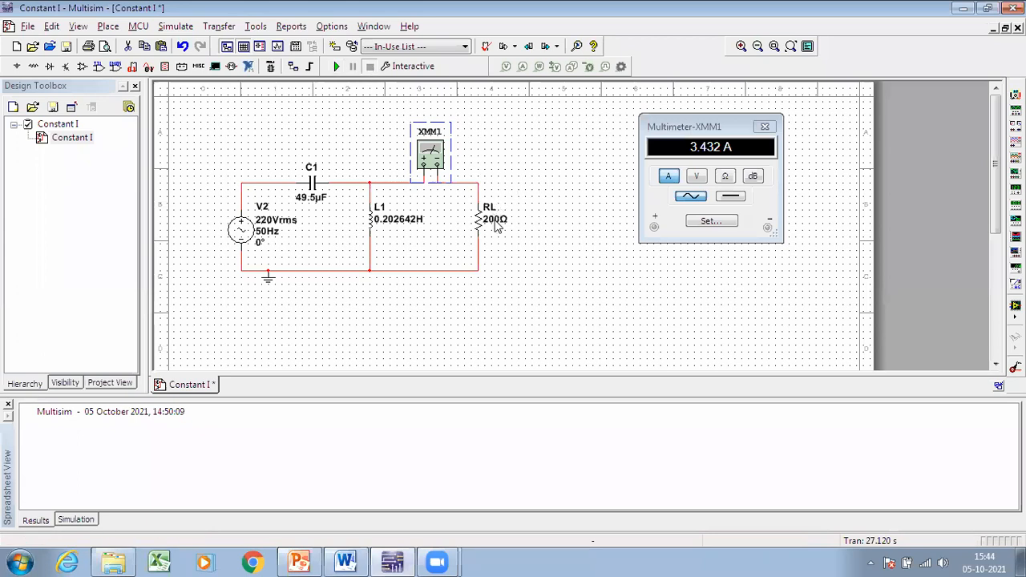
{"action": "double_click", "coordinate": [490, 220]}
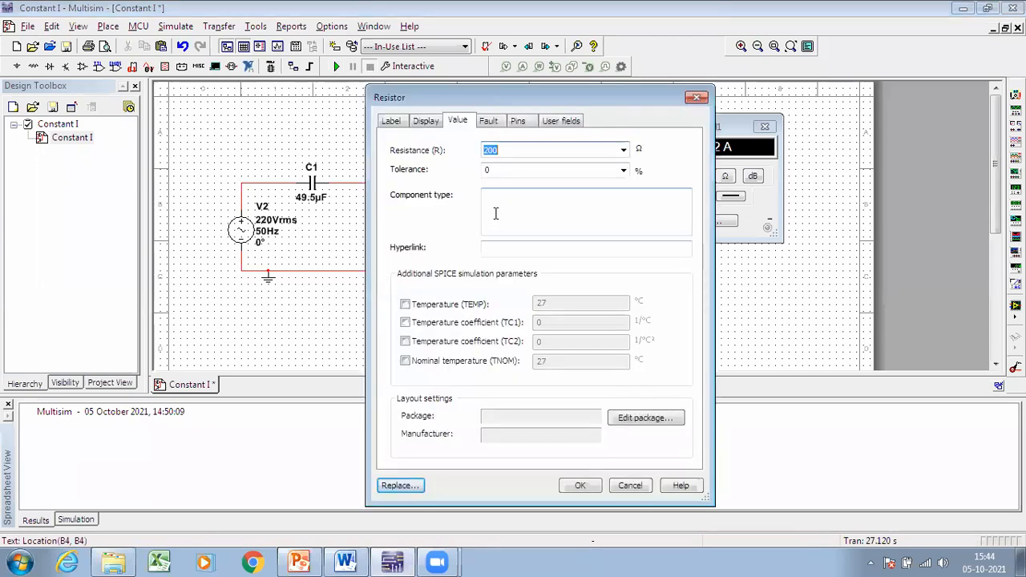
{"action": "type", "text": "3"}
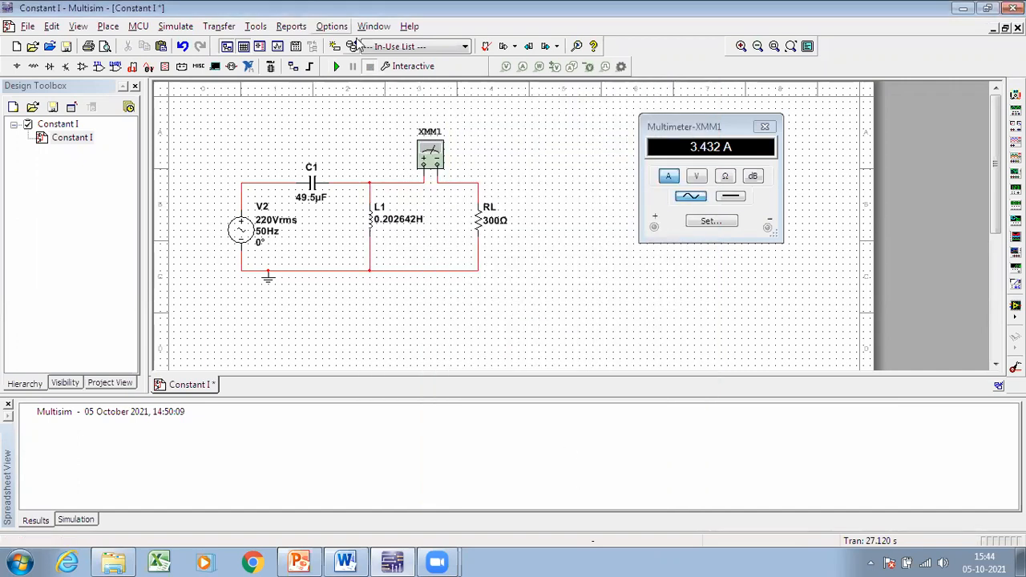
{"action": "left_click", "coordinate": [336, 66]}
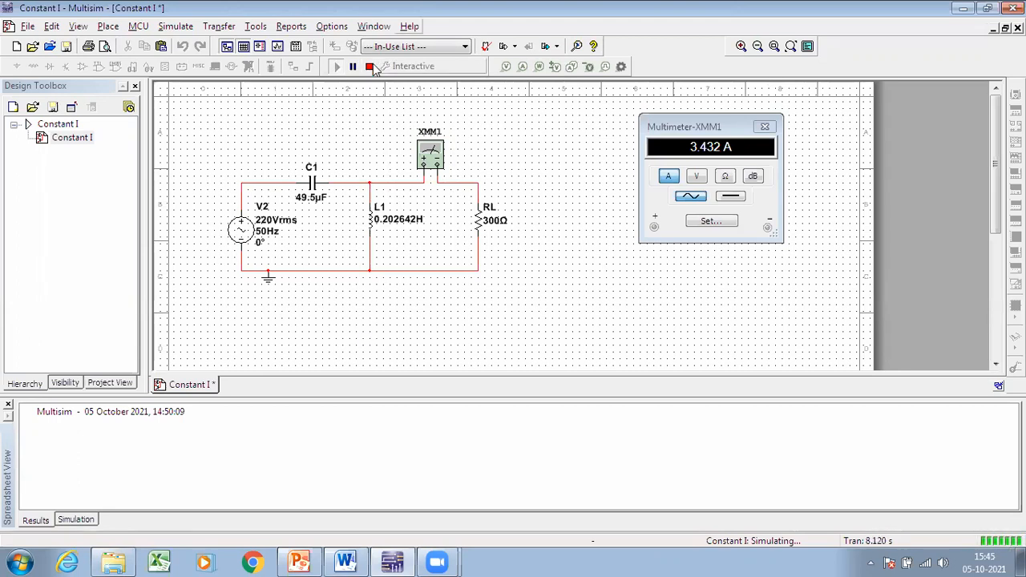
Switch to Word and enter 3.432 as the load current for 300 Ω in the simulation table
{"action": "left_click", "coordinate": [346, 561]}
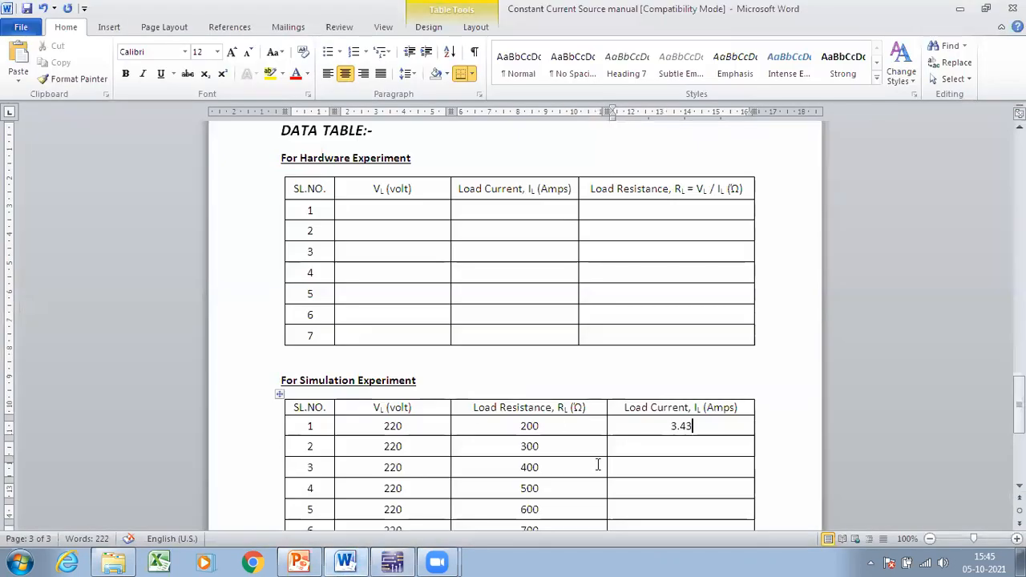
{"action": "left_click", "coordinate": [654, 445]}
{"action": "type", "text": "3.432"}
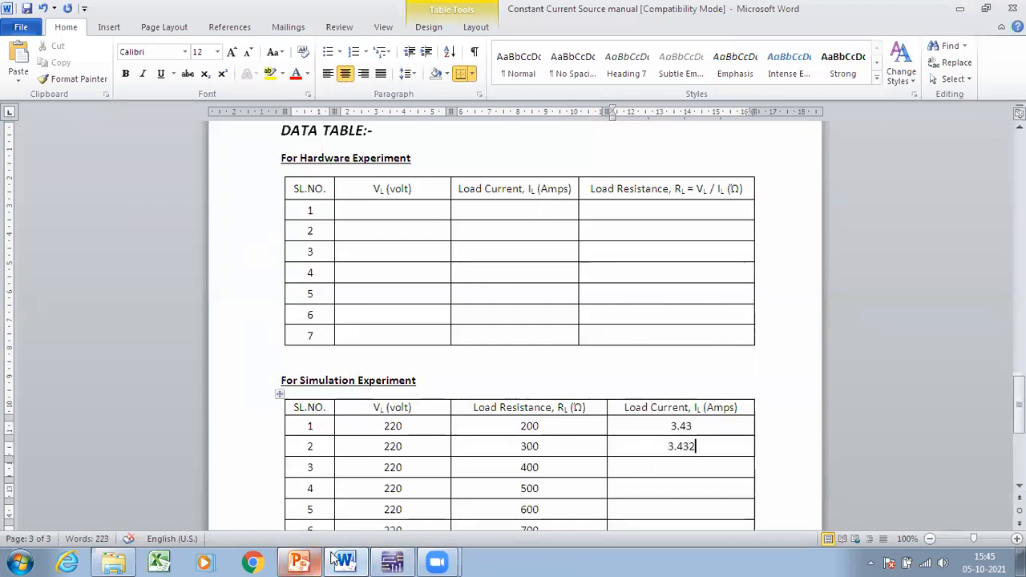
Return to Multisim, set RL to 400 Ω, and run the simulation to read the load current, stopping it once read
{"action": "left_click", "coordinate": [301, 561]}
{"action": "left_click", "coordinate": [392, 561]}
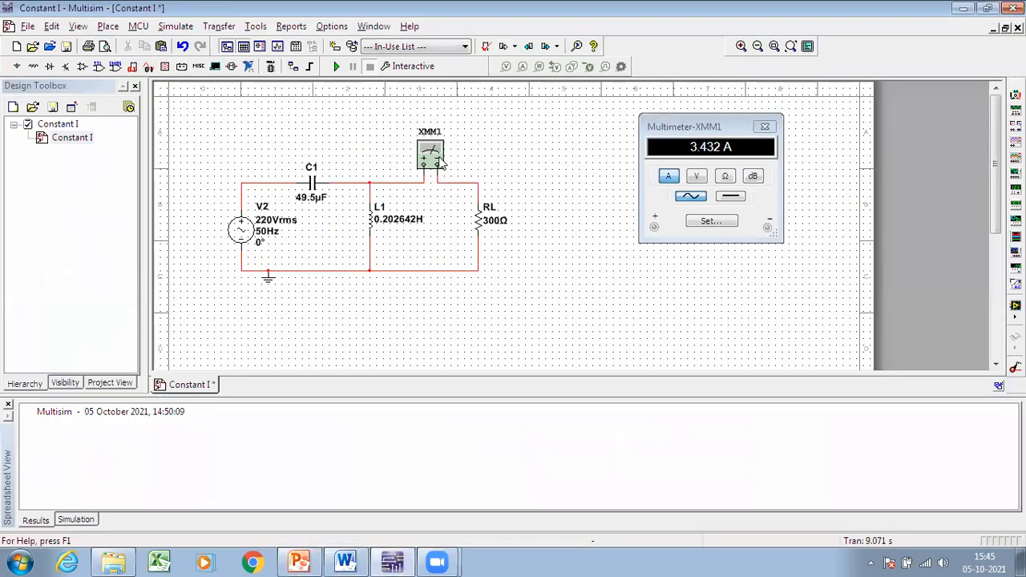
{"action": "double_click", "coordinate": [489, 224]}
{"action": "type", "text": "4"}
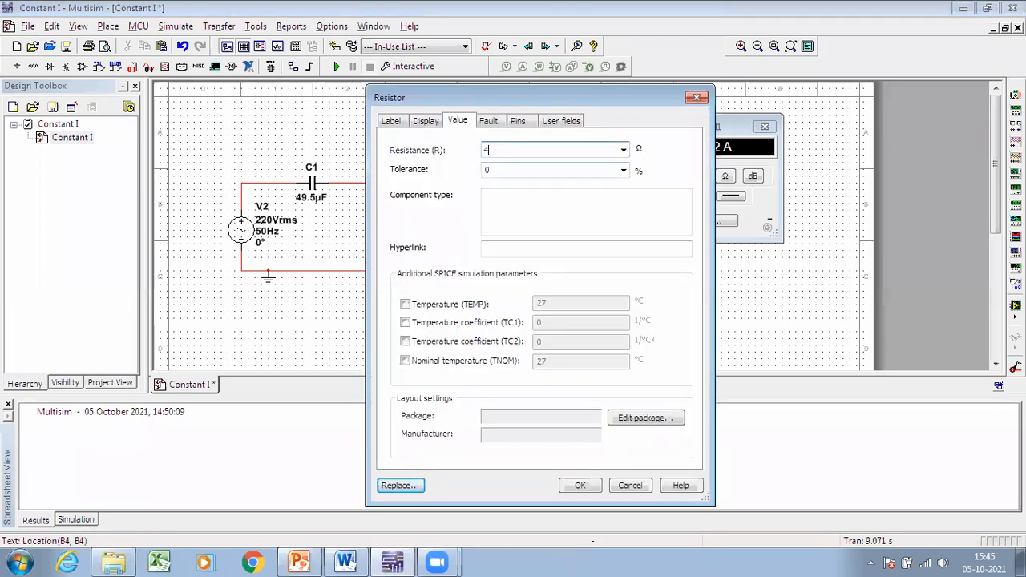
{"action": "type", "text": "00"}
{"action": "key", "text": "Return"}
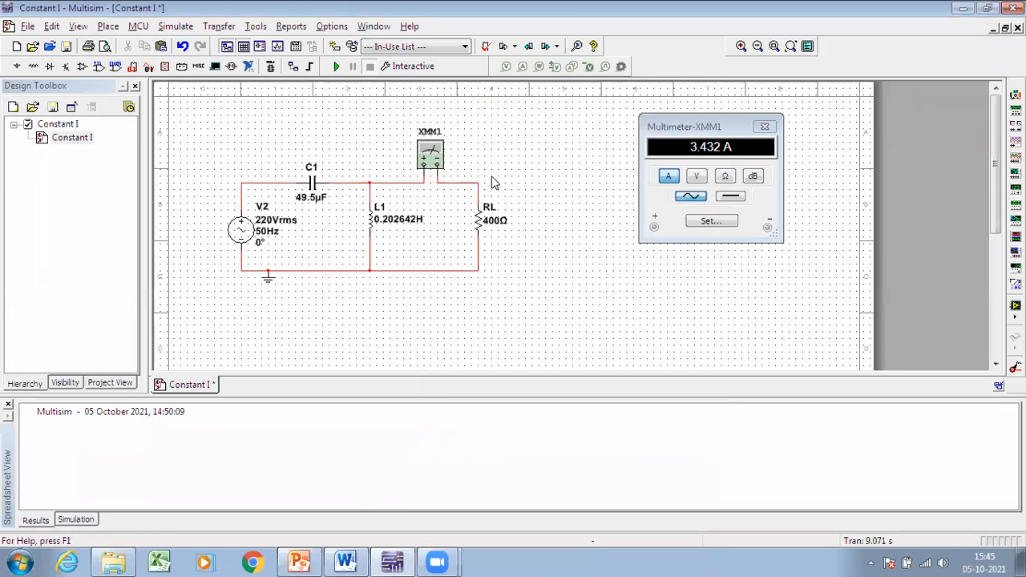
{"action": "left_click", "coordinate": [333, 67]}
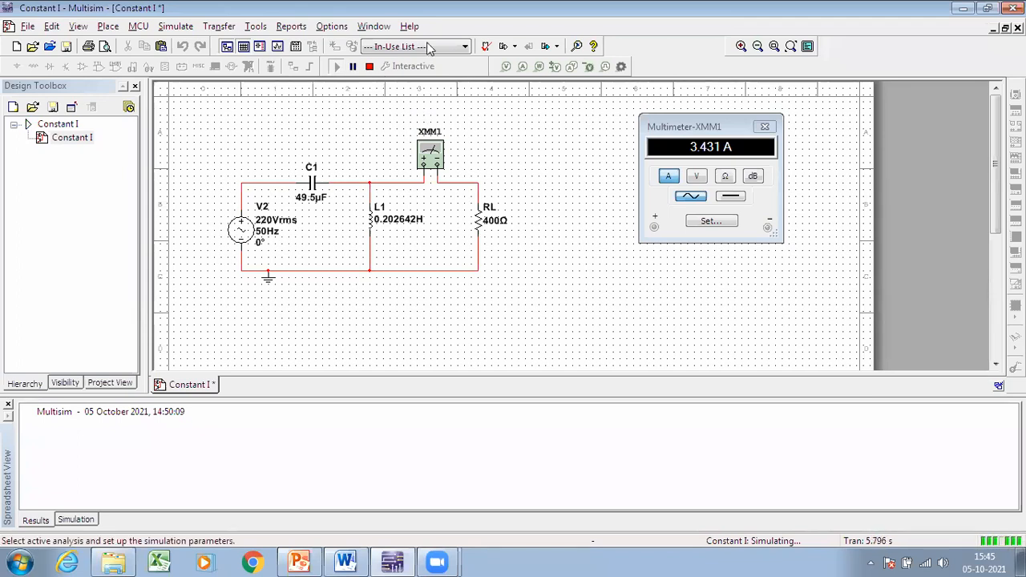
{"action": "left_click", "coordinate": [370, 67]}
In Word, copy the 300 Ω row's load current into the 400 Ω row, change it to 3.431, and return to Multisim
{"action": "left_click", "coordinate": [346, 561]}
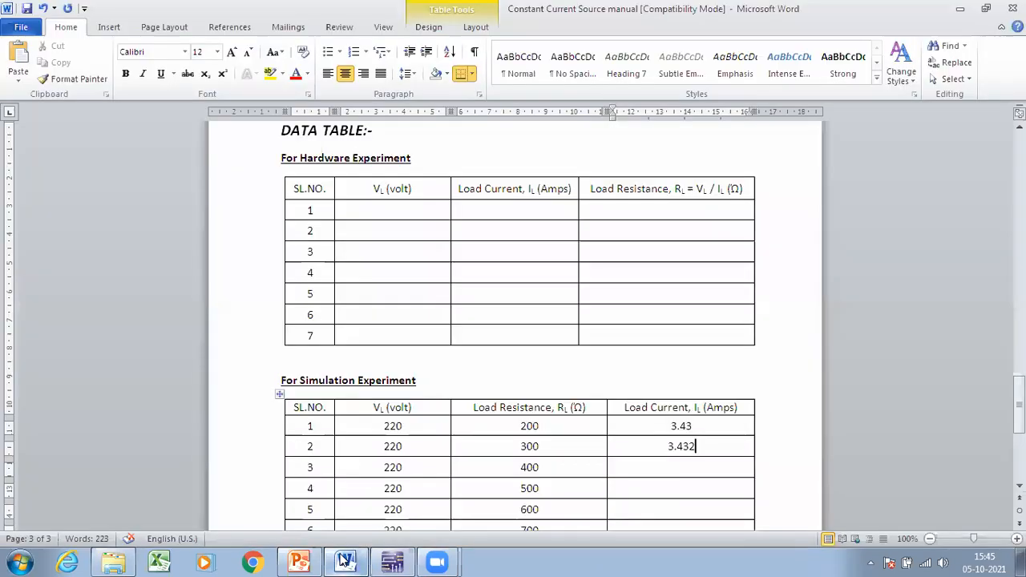
{"action": "left_click_drag", "start_coordinate": [666, 446], "coordinate": [695, 446]}
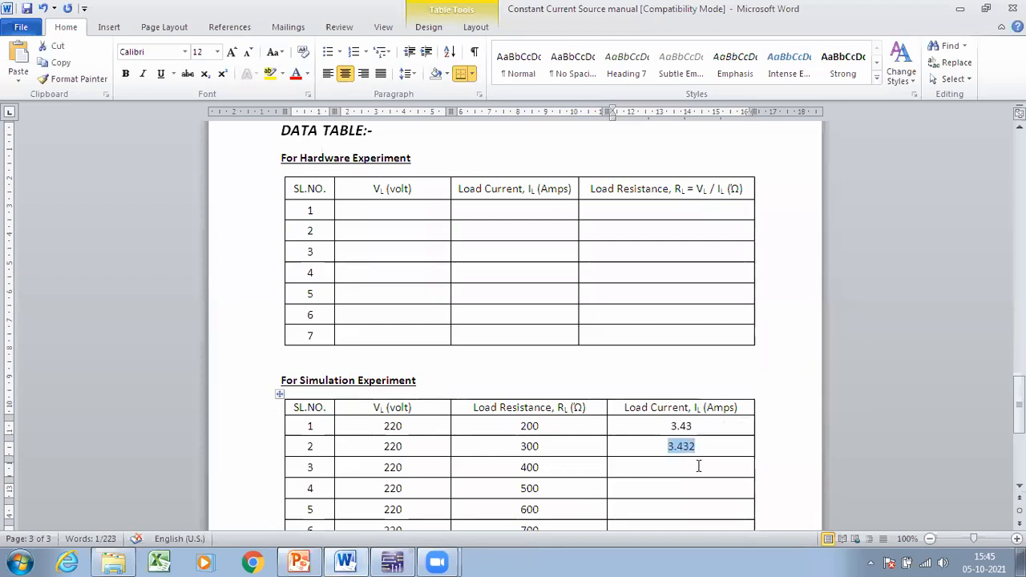
{"action": "key", "text": "ctrl+c"}
{"action": "left_click", "coordinate": [698, 466]}
{"action": "key", "text": "ctrl+v"}
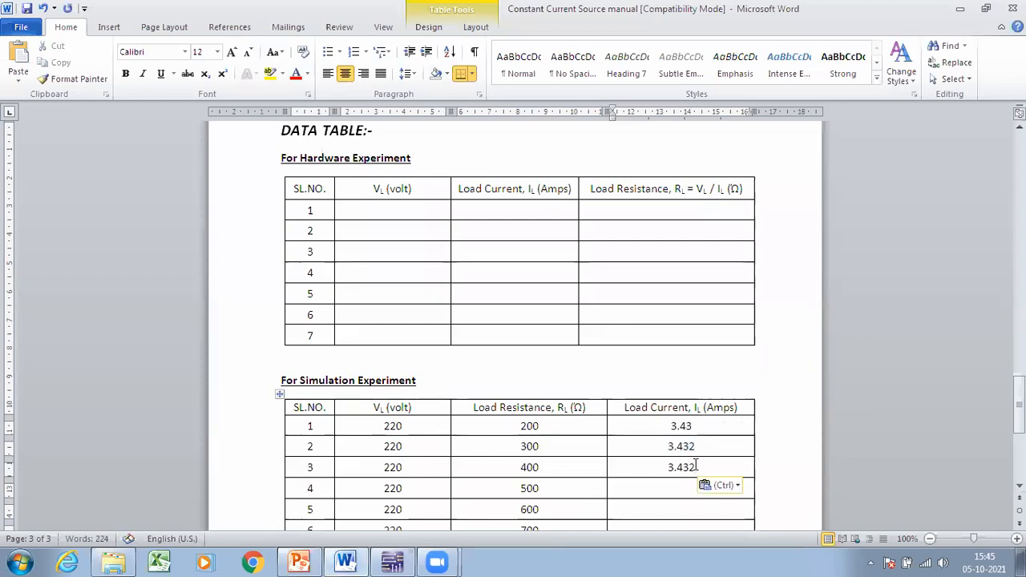
{"action": "key", "text": "BackSpace"}
{"action": "type", "text": "1"}
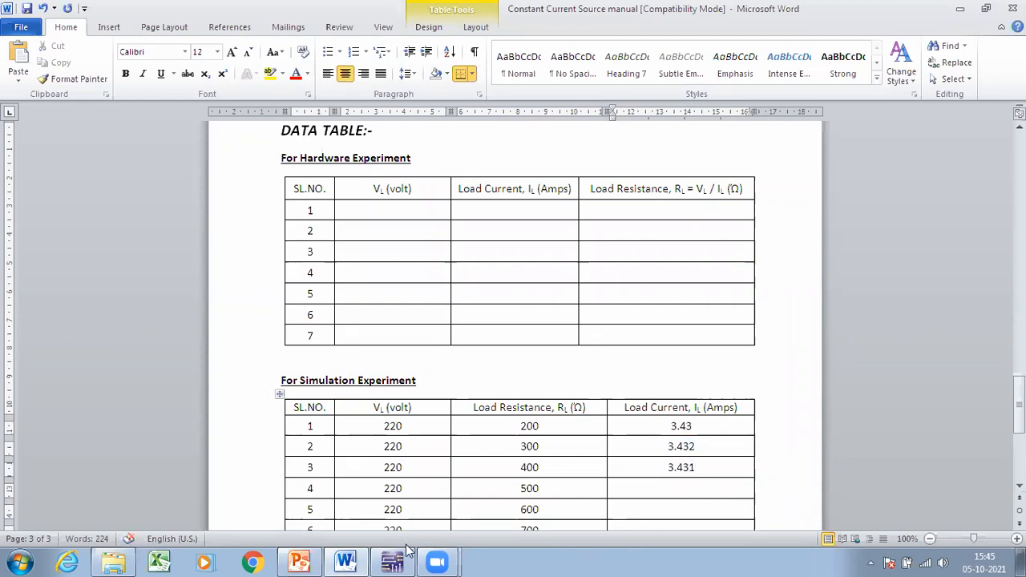
{"action": "left_click", "coordinate": [392, 561]}
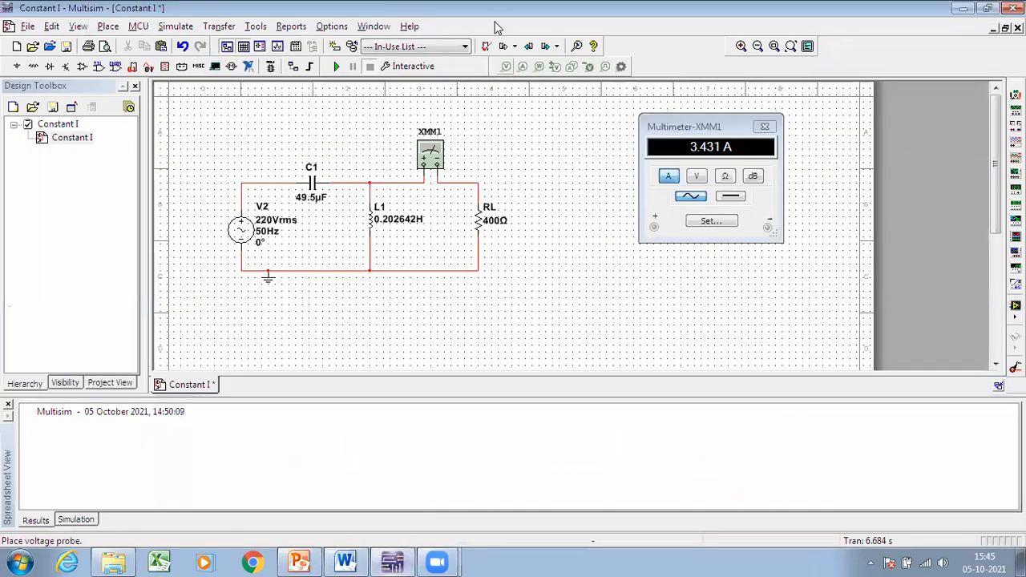
Set RL to 500 Ω and run the simulation to read the load current, stopping it once read
{"action": "double_click", "coordinate": [490, 223]}
{"action": "type", "text": "500"}
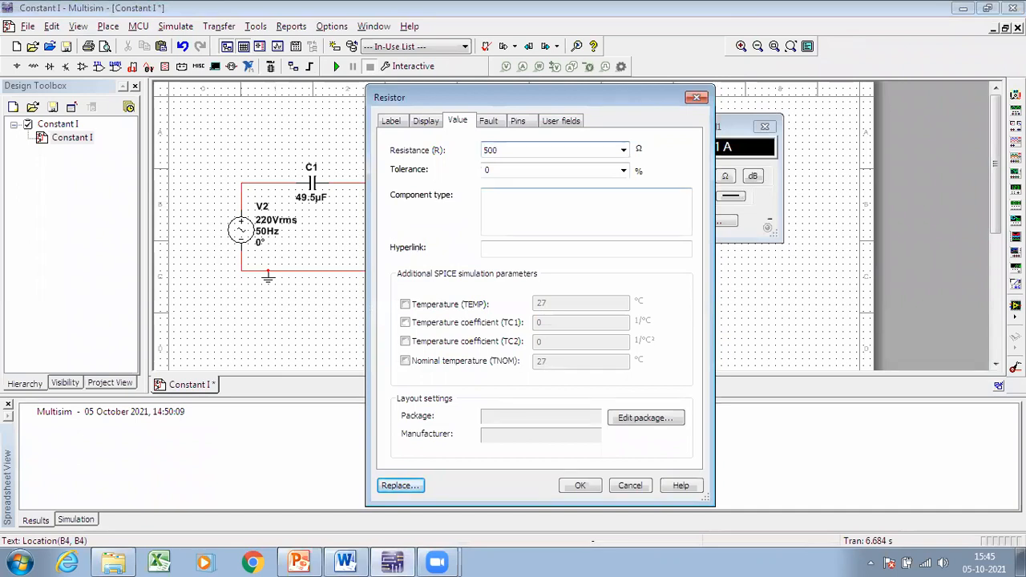
{"action": "left_click", "coordinate": [580, 485]}
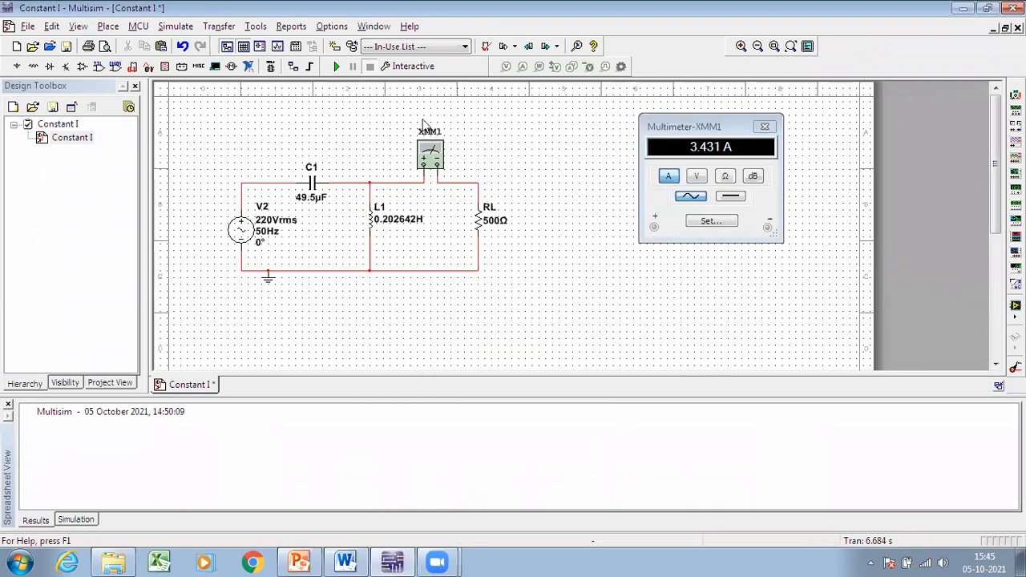
{"action": "left_click", "coordinate": [337, 67]}
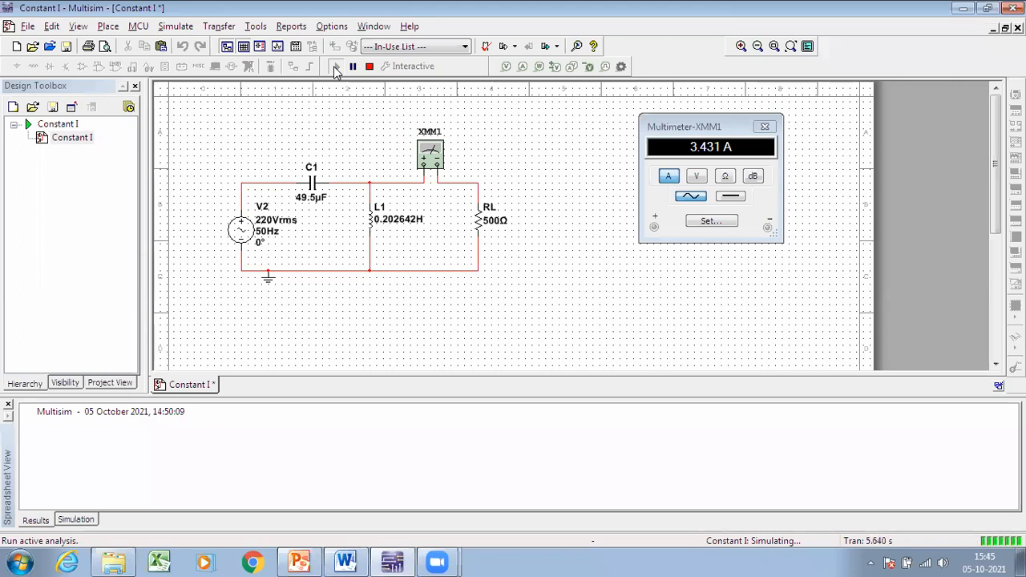
{"action": "left_click", "coordinate": [368, 66]}
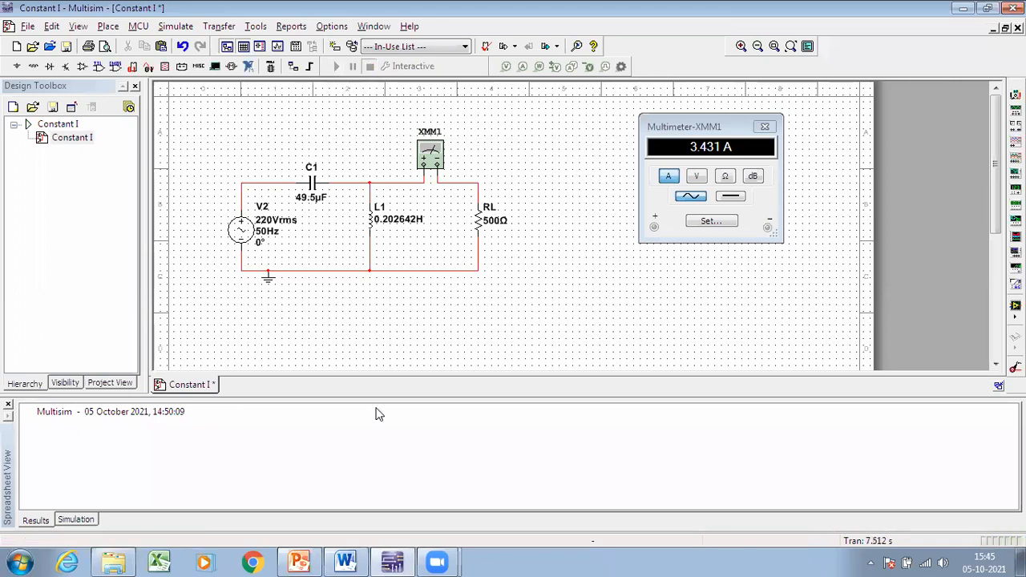
Switch to Word and copy the 400 Ω row's load current, 3.431, into the 500 Ω row of the simulation table
{"action": "left_click", "coordinate": [345, 561]}
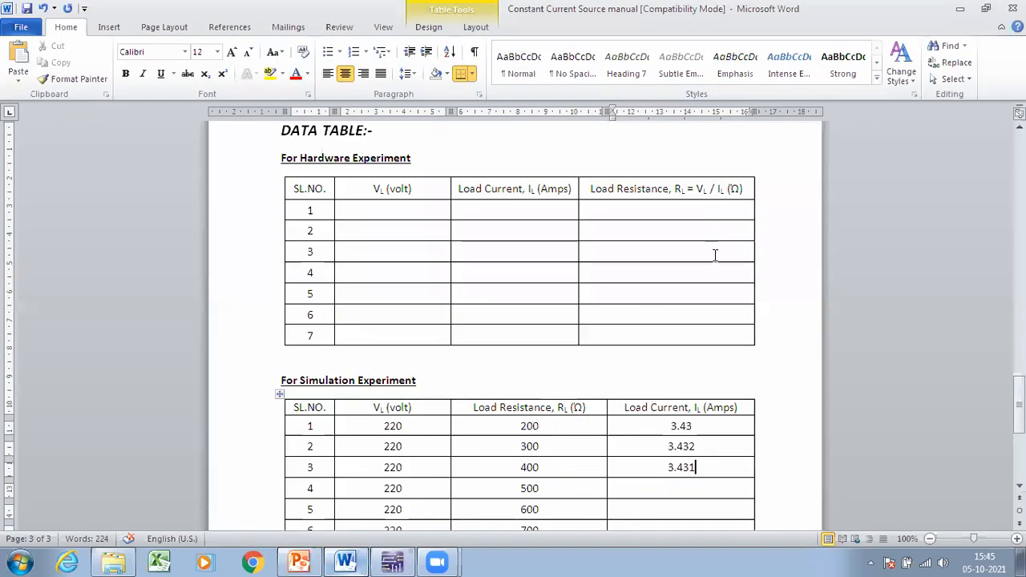
{"action": "left_click_drag", "start_coordinate": [708, 466], "coordinate": [662, 468]}
{"action": "key", "text": "ctrl+c"}
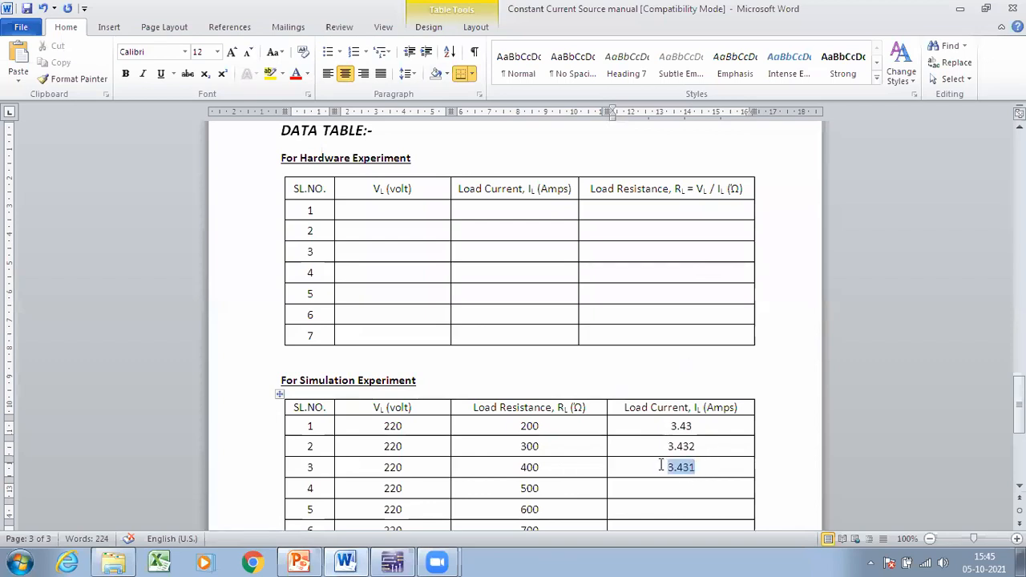
{"action": "left_click", "coordinate": [699, 486]}
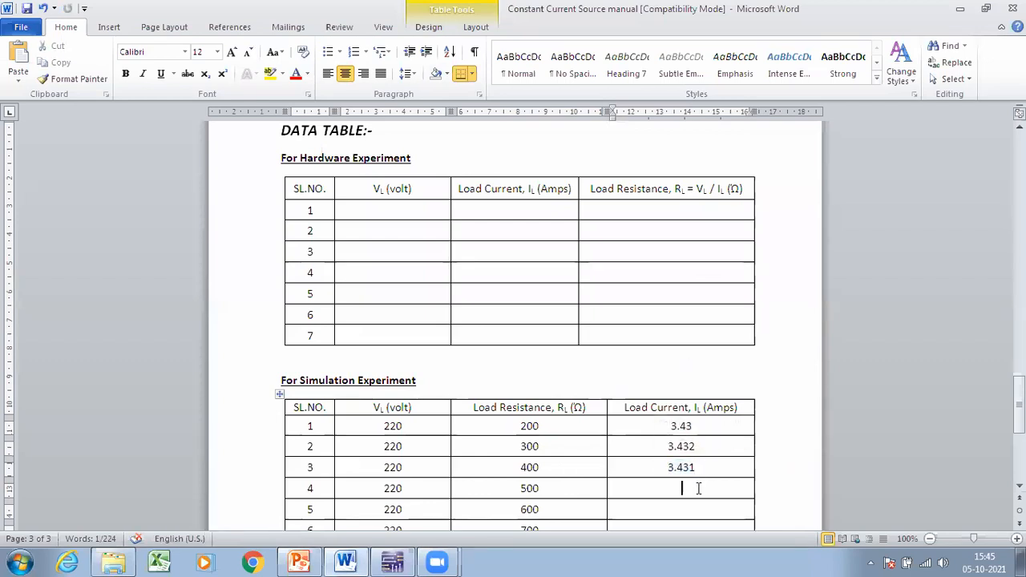
{"action": "key", "text": "ctrl+v"}
{"action": "scroll", "coordinate": [687, 421], "scroll_direction": "down", "scroll_amount": 3}
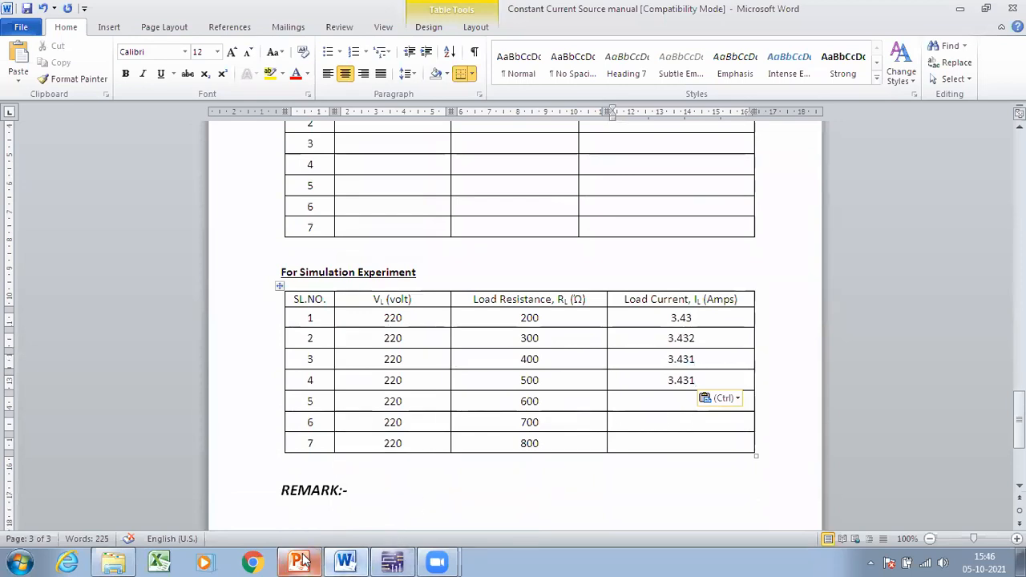
Return to Multisim, set RL to 600 Ω, and run the simulation to read the load current
{"action": "left_click", "coordinate": [392, 561]}
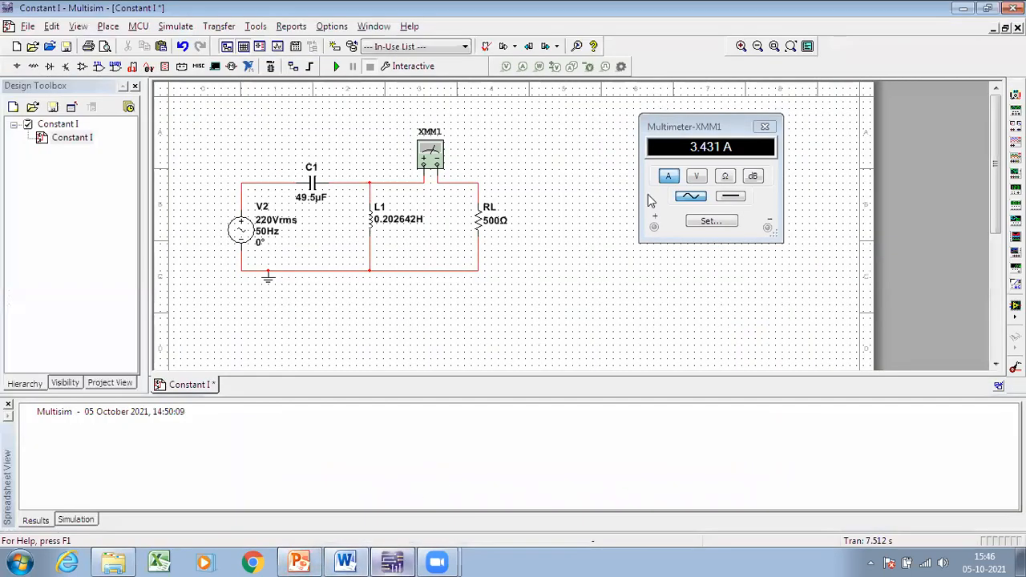
{"action": "double_click", "coordinate": [494, 227]}
{"action": "type", "text": "600"}
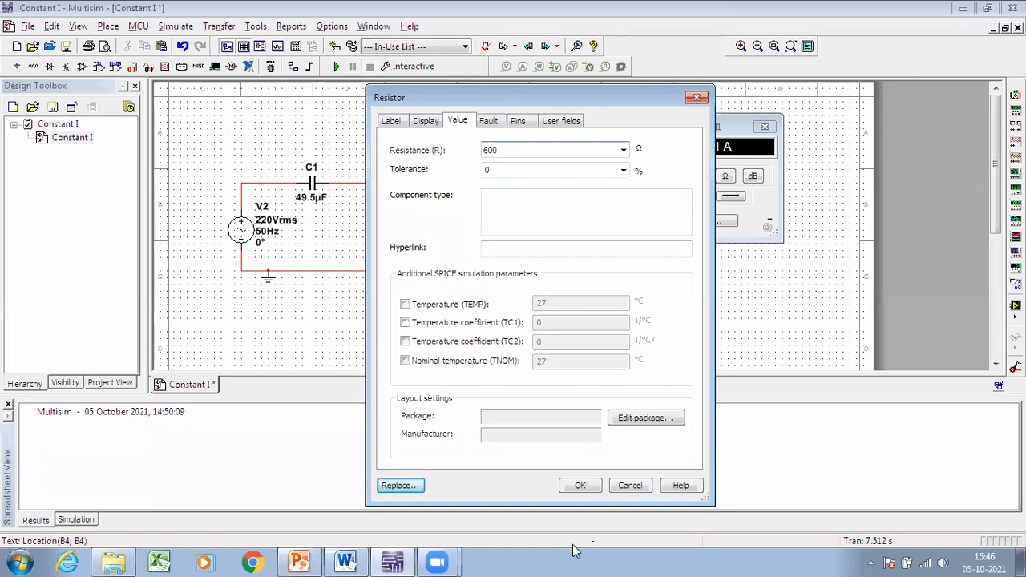
{"action": "left_click", "coordinate": [581, 486]}
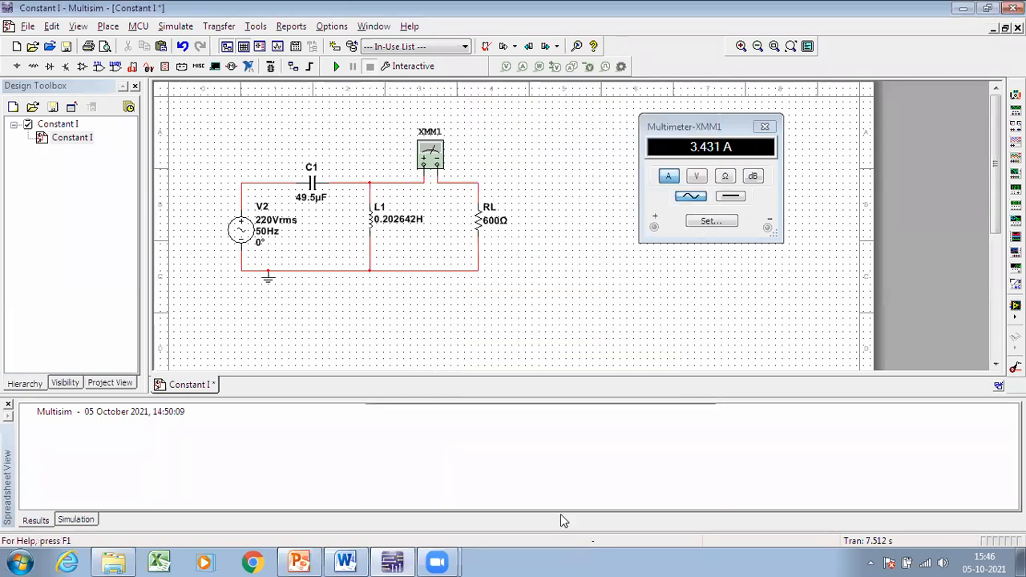
{"action": "left_click", "coordinate": [367, 560]}
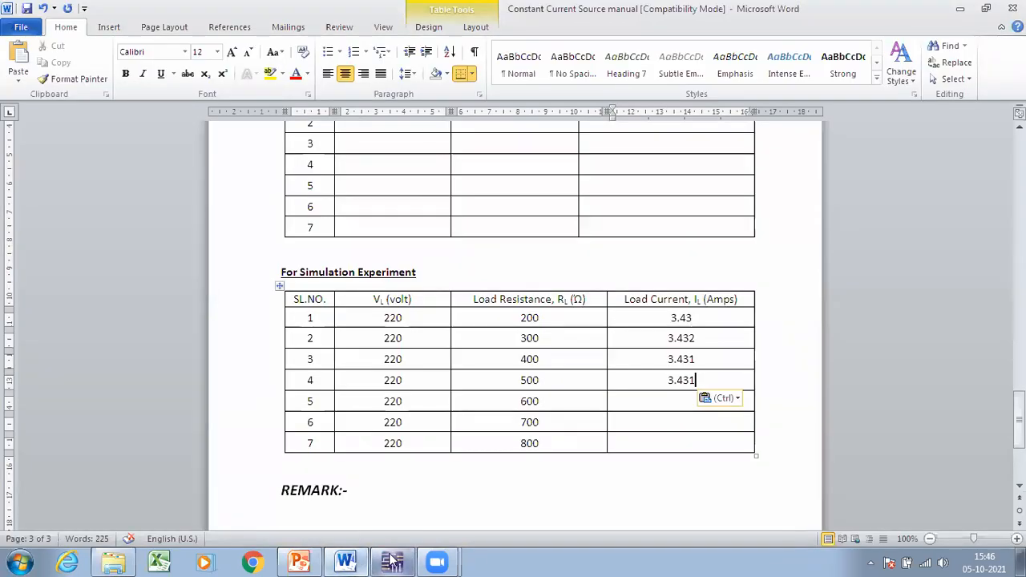
{"action": "left_click", "coordinate": [391, 561]}
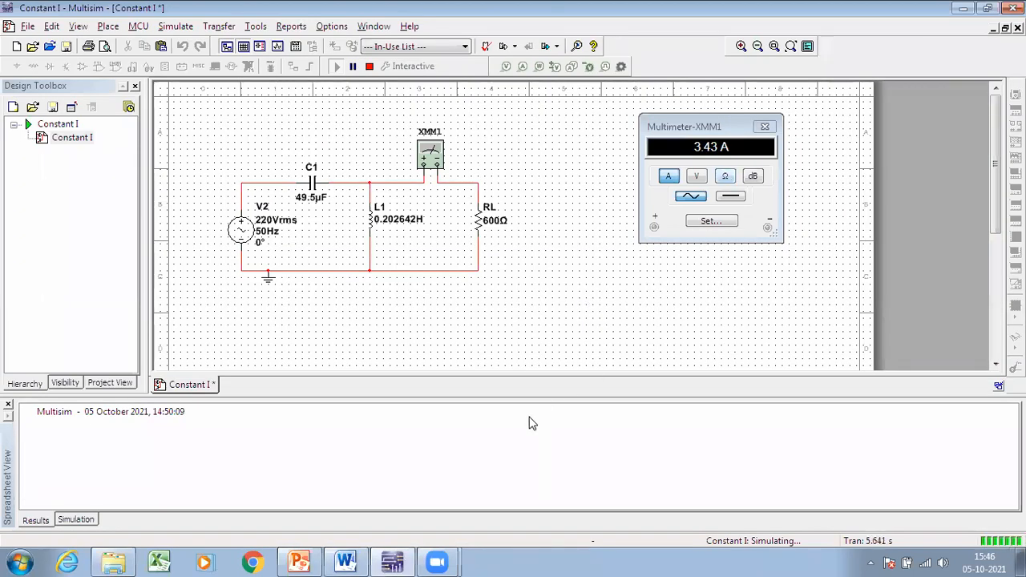
Switch to Word and enter 3.43 as the load current for 600 Ω in the simulation table
{"action": "left_click", "coordinate": [358, 561]}
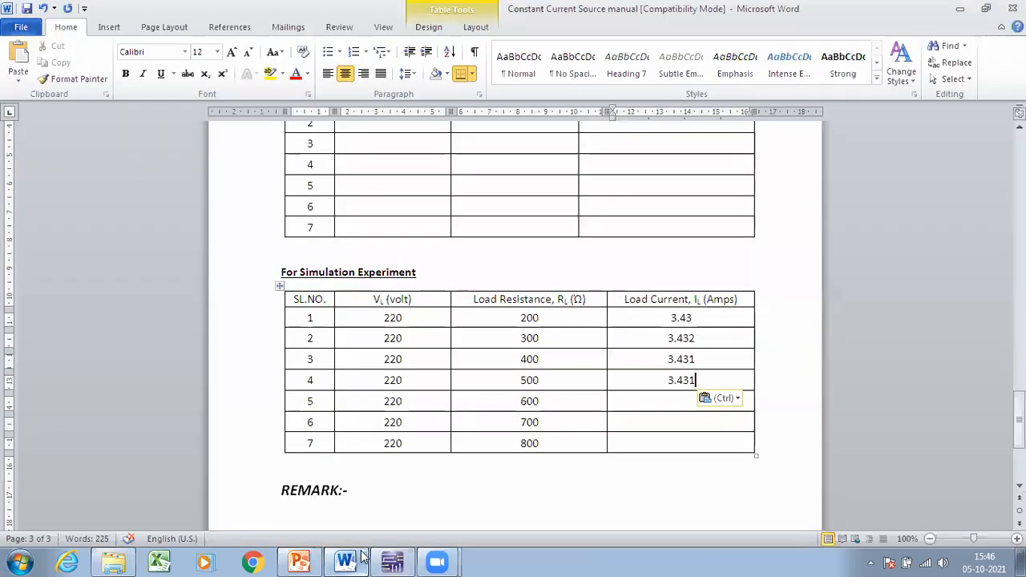
{"action": "left_click", "coordinate": [679, 400]}
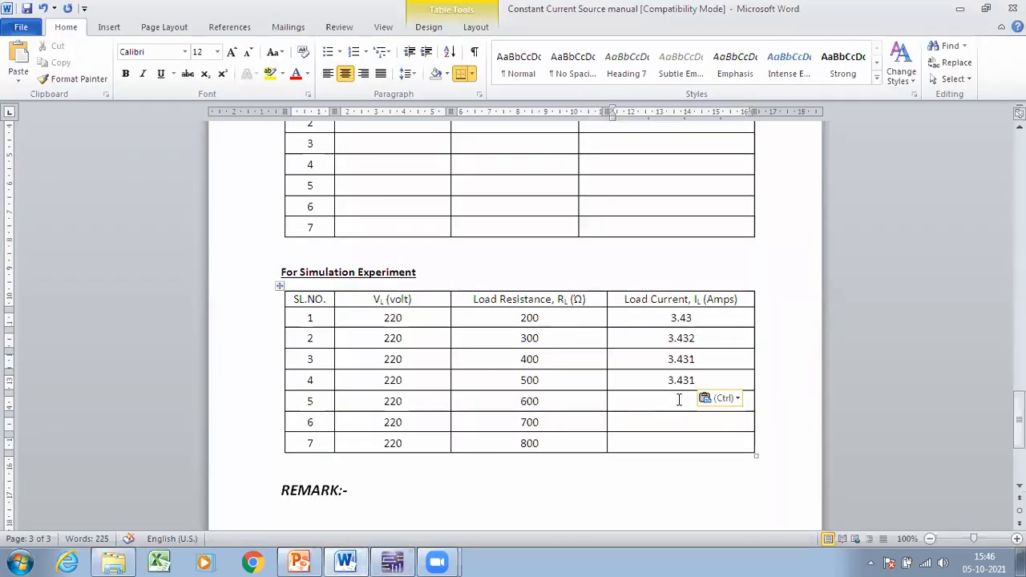
{"action": "key", "text": "ctrl+v"}
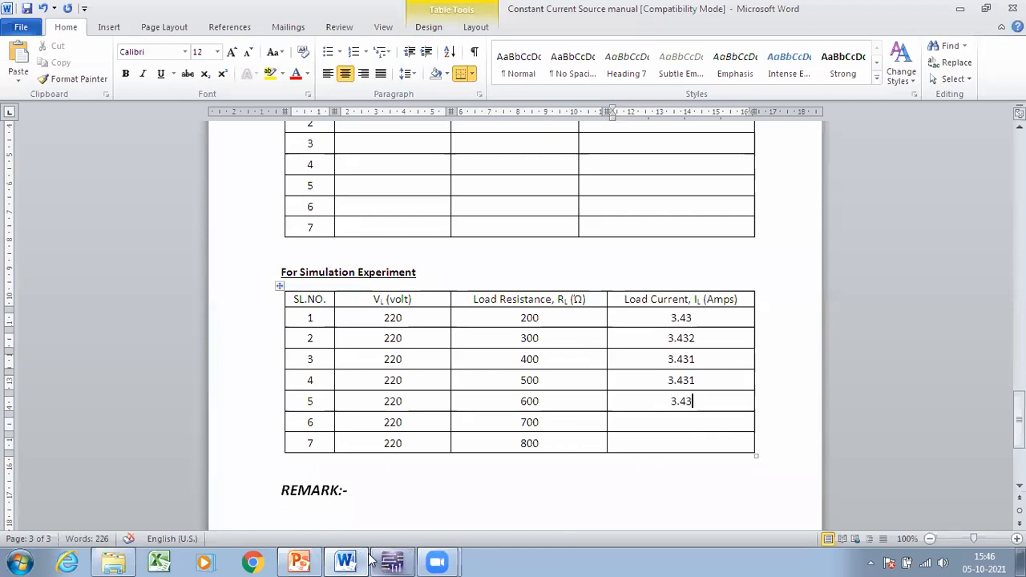
Return to Multisim, stop the simulation, and rerun it with RL set to 700 Ω
{"action": "left_click", "coordinate": [392, 561]}
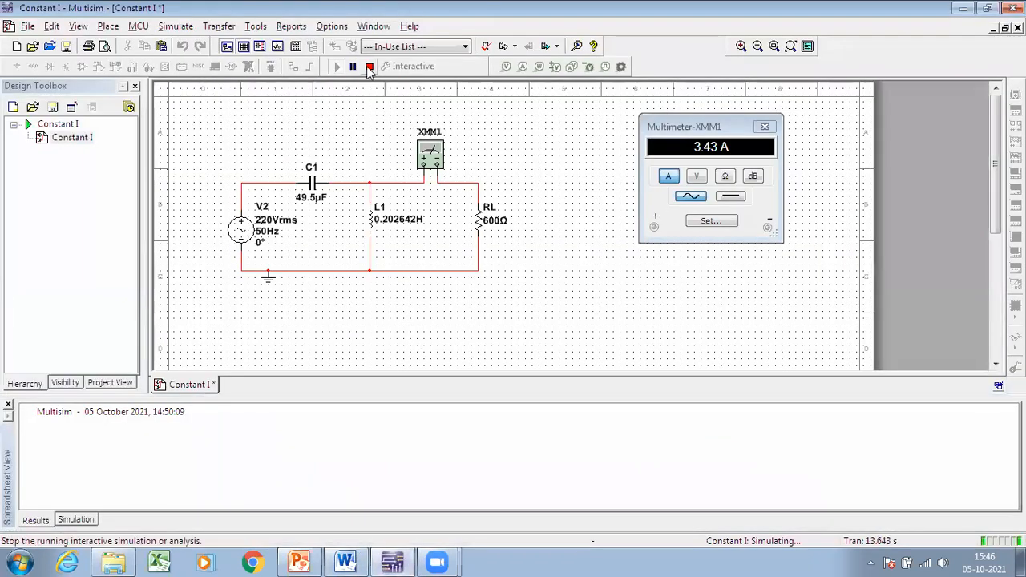
{"action": "left_click", "coordinate": [369, 66]}
{"action": "double_click", "coordinate": [491, 223]}
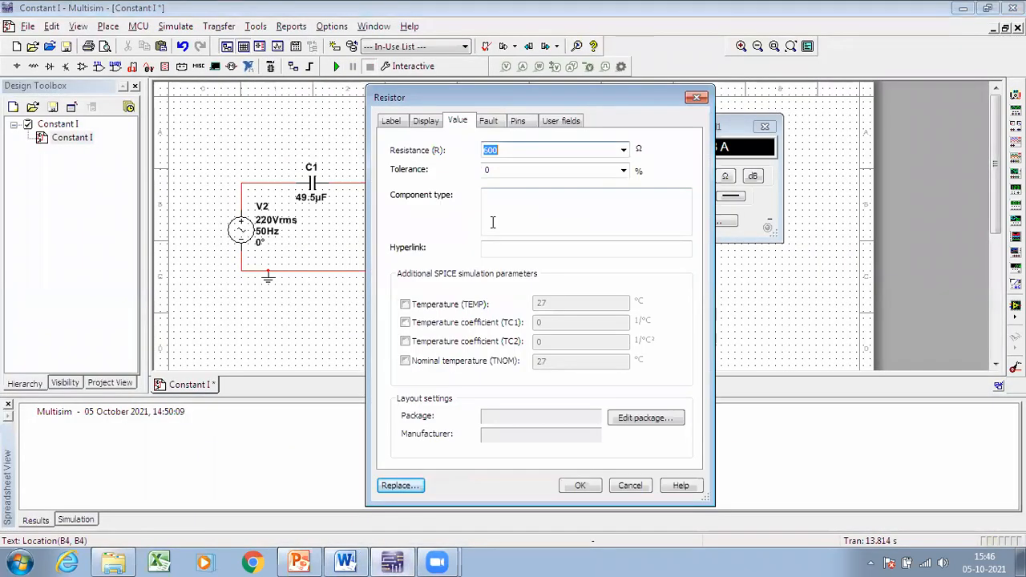
{"action": "type", "text": "700"}
{"action": "key", "text": "Return"}
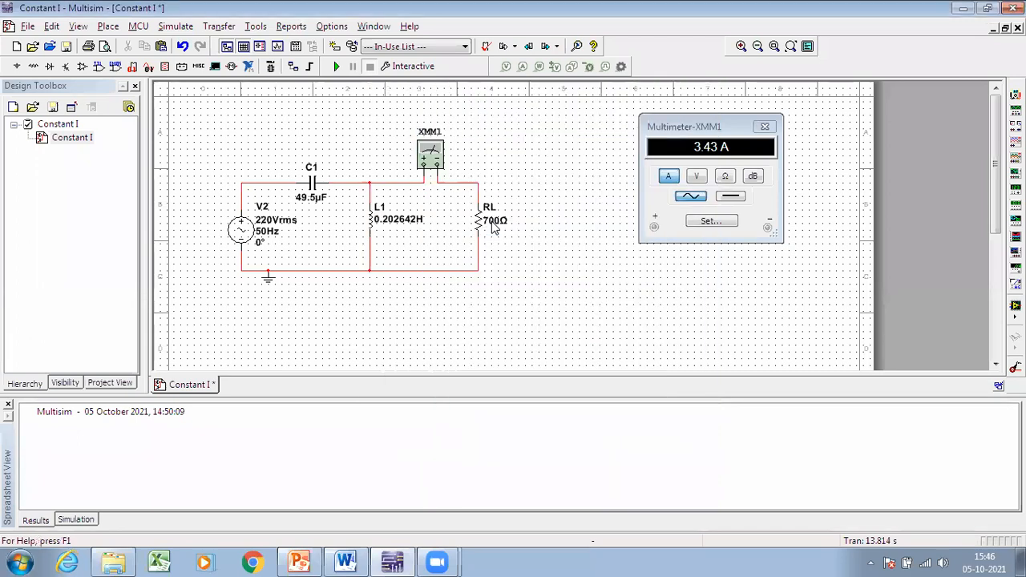
{"action": "left_click", "coordinate": [336, 67]}
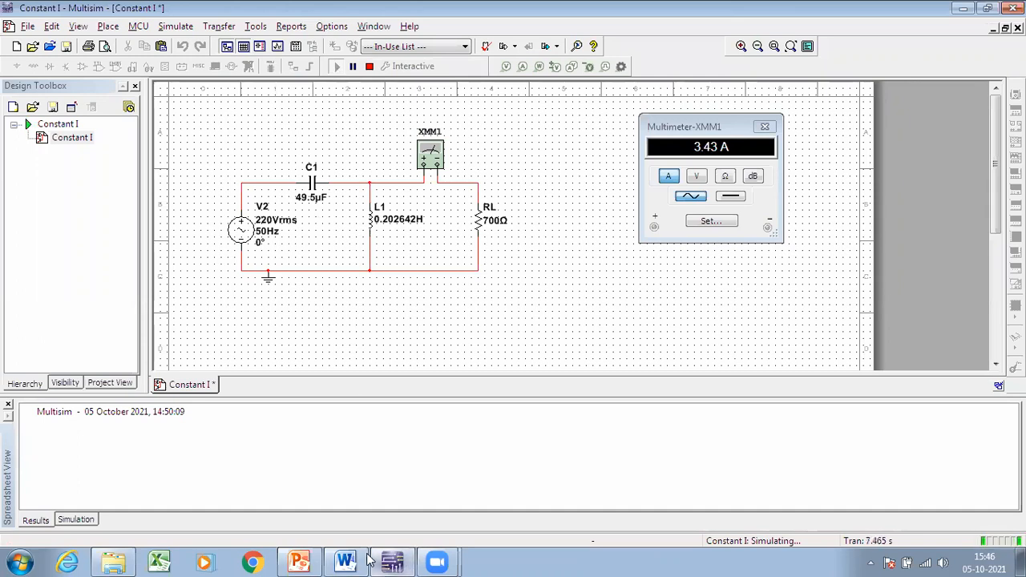
Switch to Word and enter 3.43 as the load current for 700 Ω in the simulation table
{"action": "mouse_move", "coordinate": [355, 561]}
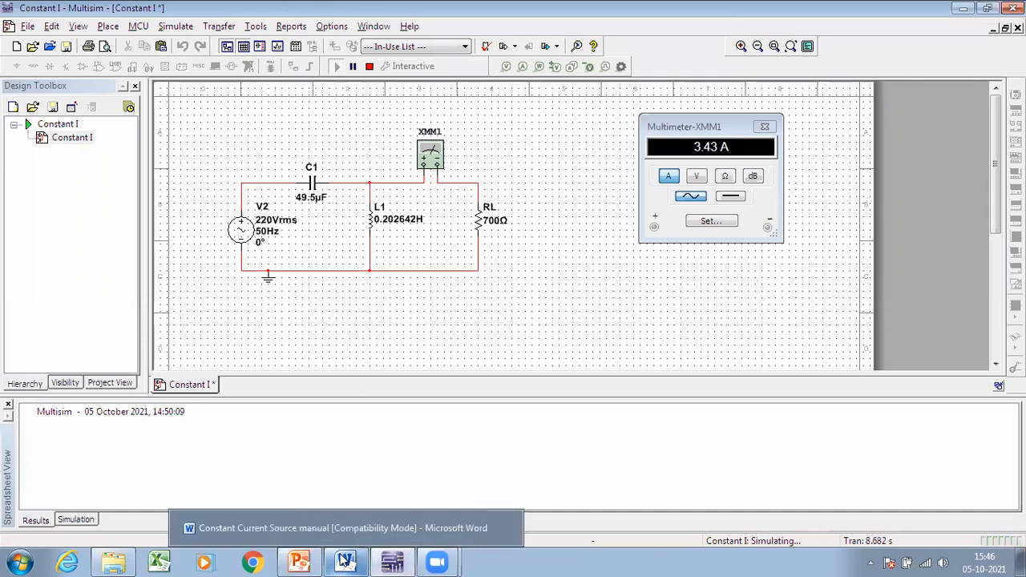
{"action": "left_click", "coordinate": [345, 561]}
{"action": "left_click", "coordinate": [684, 423]}
{"action": "type", "text": "3.43"}
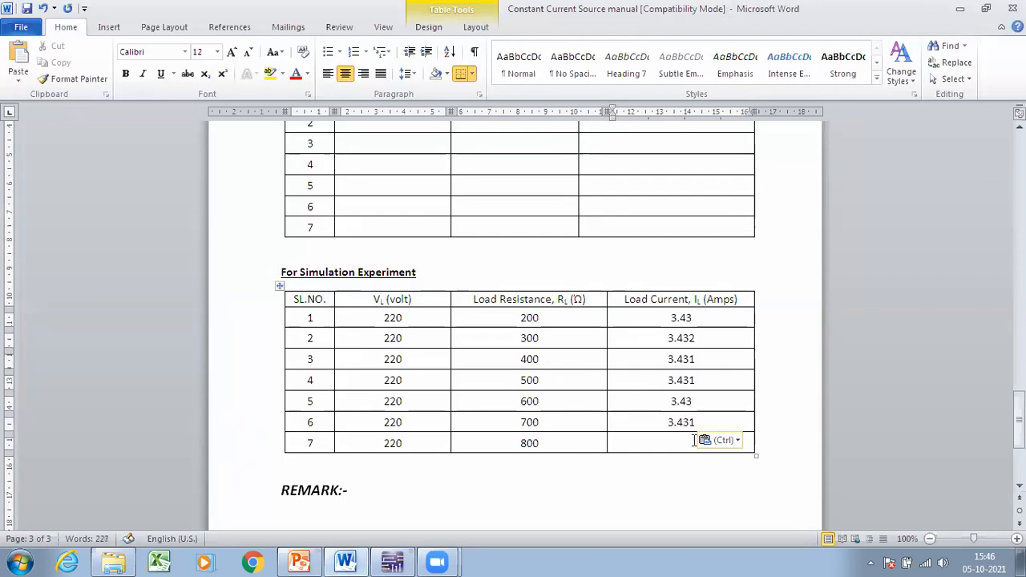
Return to Multisim, set RL to 800 Ω, and restart the simulation to read the load current, stopping it once read
{"action": "left_click", "coordinate": [392, 561]}
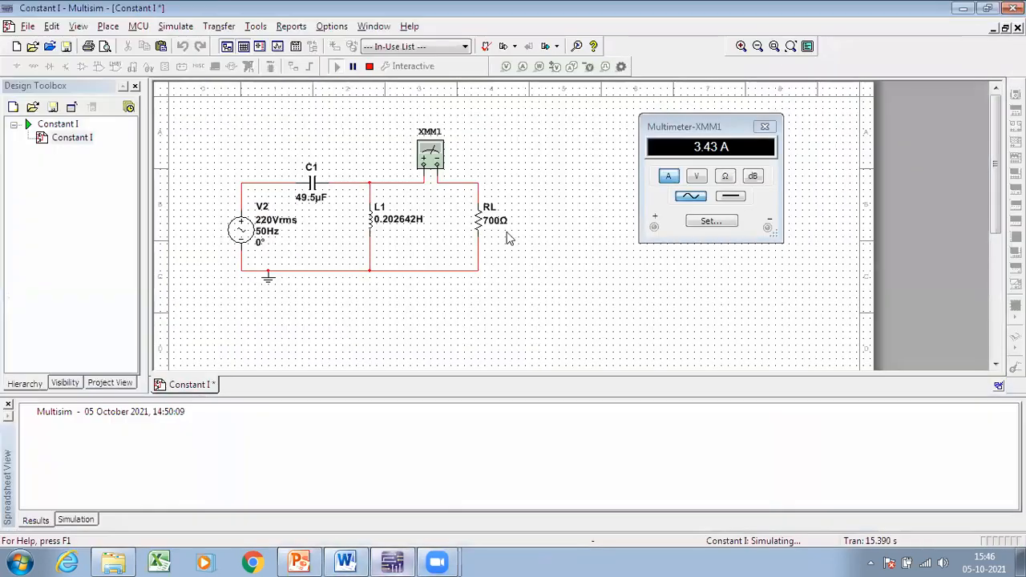
{"action": "double_click", "coordinate": [501, 222]}
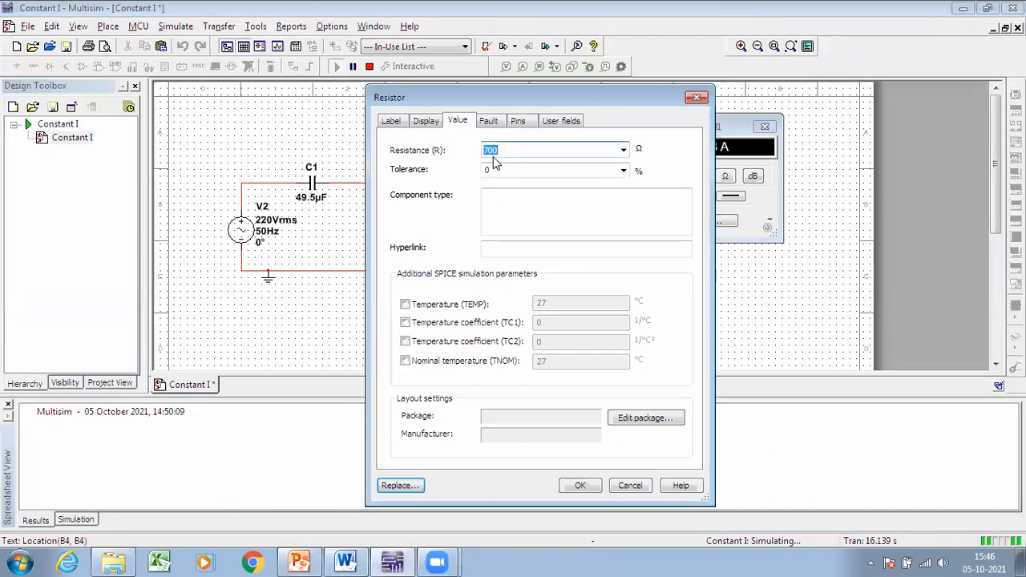
{"action": "type", "text": "800"}
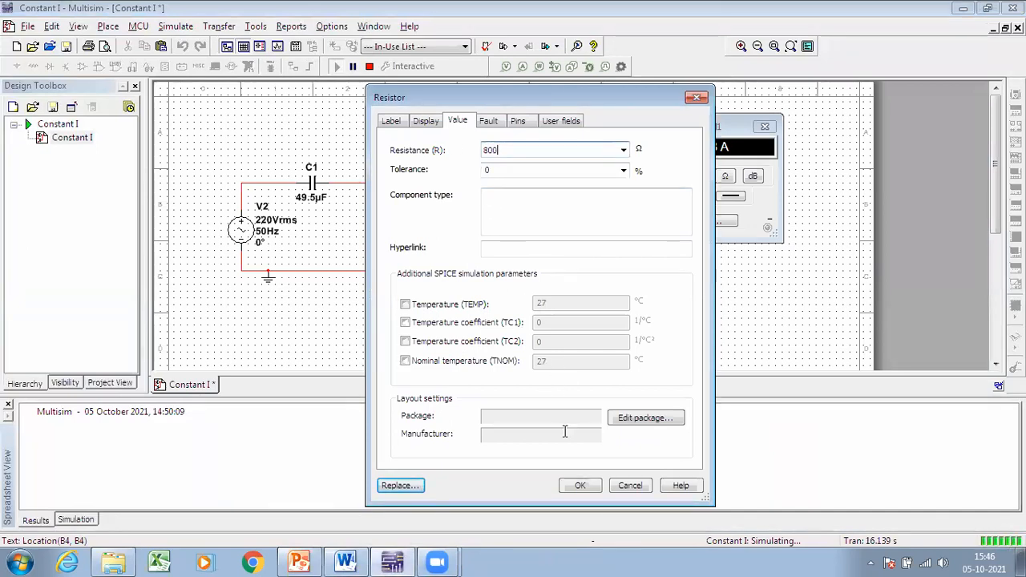
{"action": "left_click", "coordinate": [580, 486]}
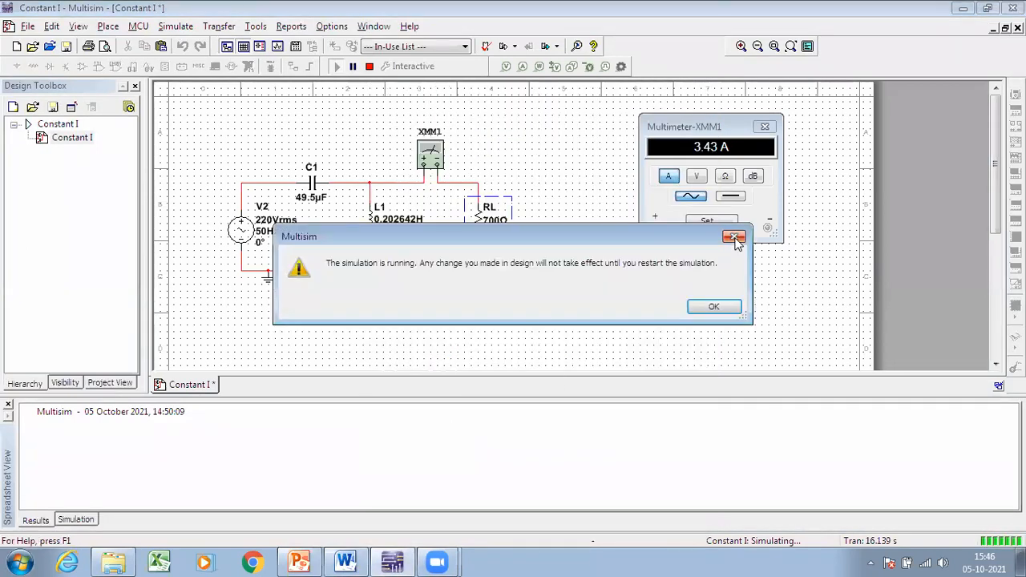
{"action": "left_click", "coordinate": [734, 238]}
{"action": "left_click", "coordinate": [370, 67]}
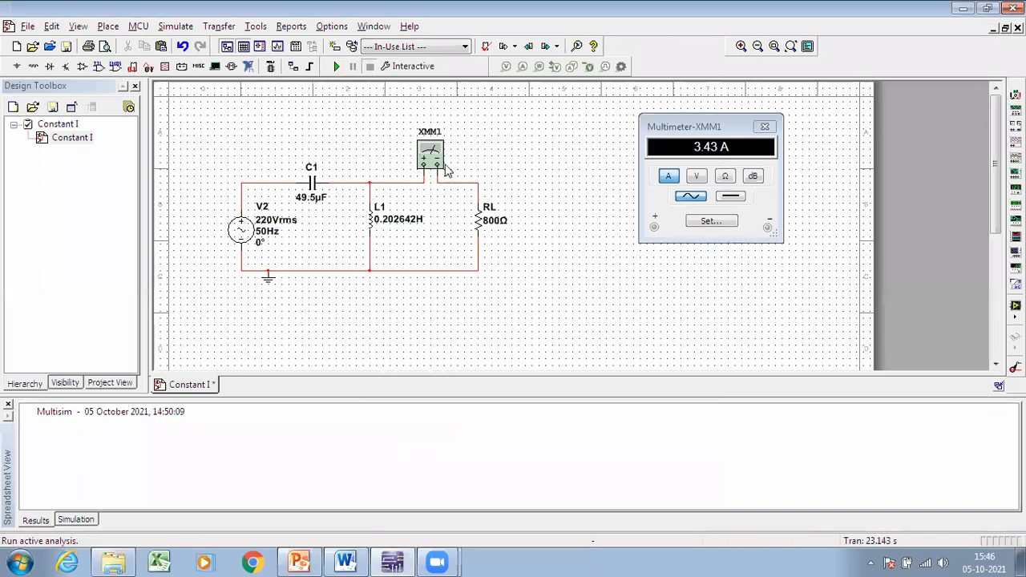
{"action": "left_click", "coordinate": [338, 67]}
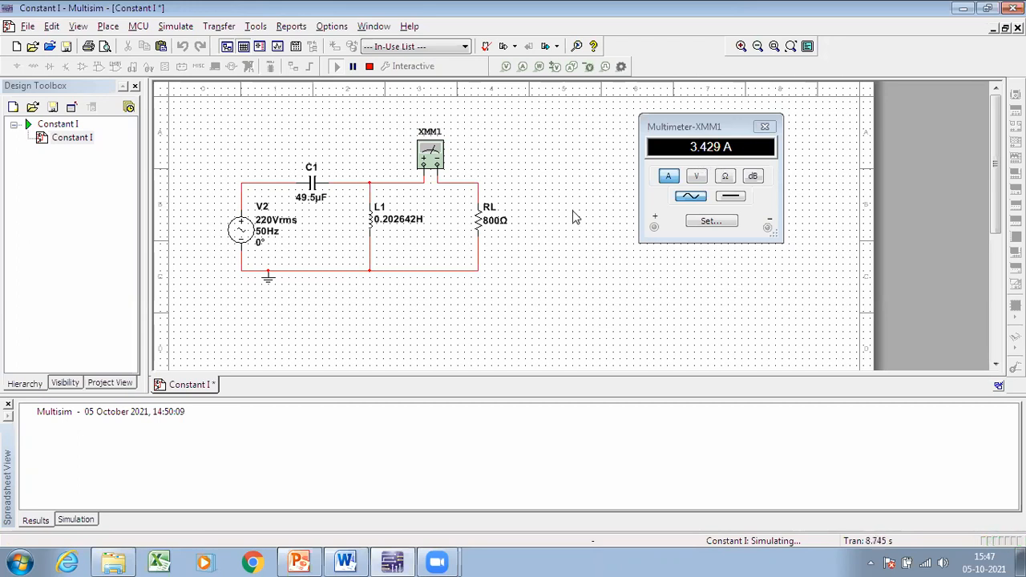
{"action": "left_click", "coordinate": [369, 66]}
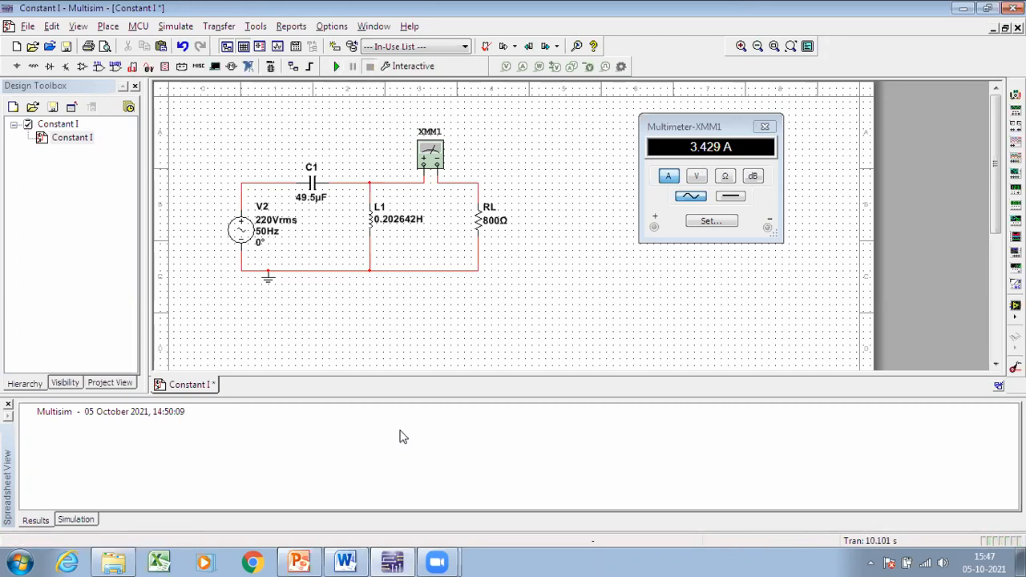
Switch to Word, enter 3.429 as the load current for 800 Ω, and save the manual
{"action": "left_click", "coordinate": [346, 561]}
{"action": "type", "text": "3."}
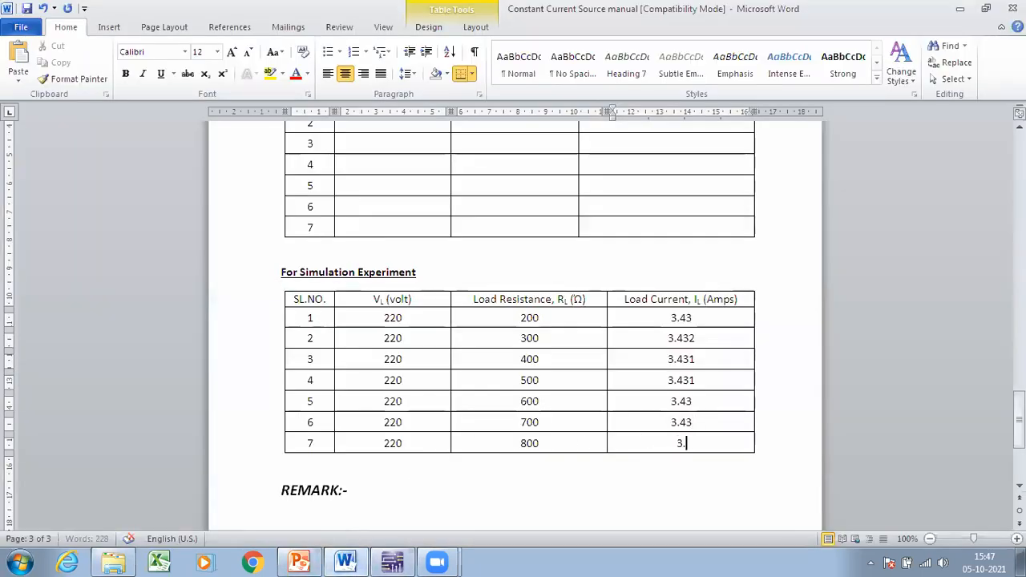
{"action": "type", "text": "429"}
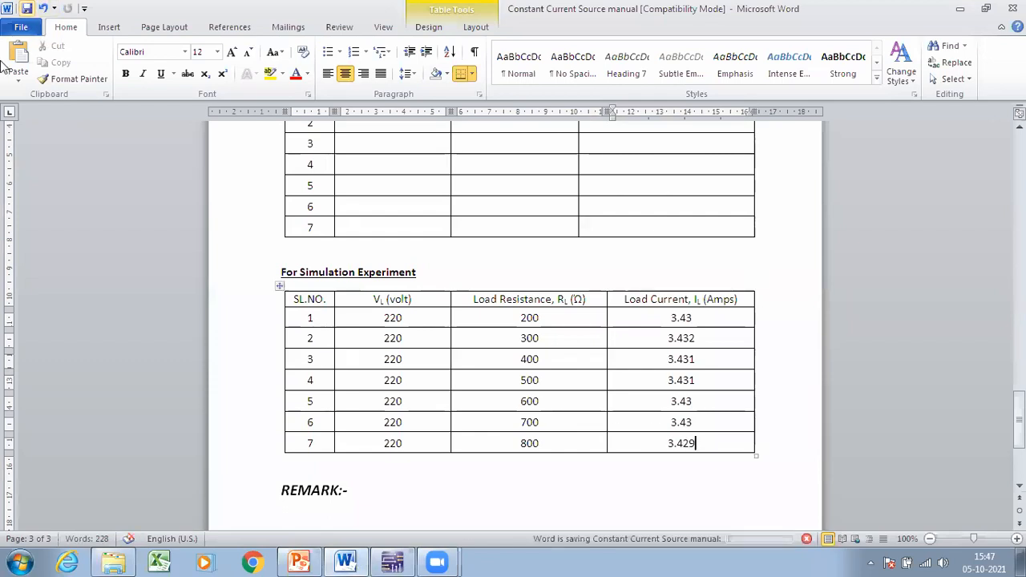
Return to Multisim, outline the V2, C1 and L1 section in red, and label it with an arrow and red text "Constant Current Source"
{"action": "left_click", "coordinate": [392, 562]}
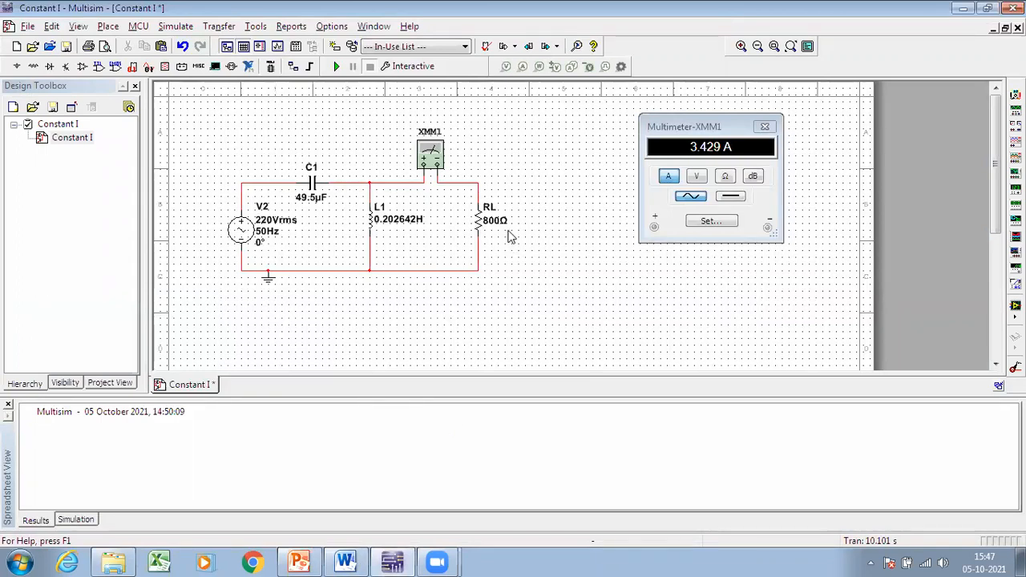
{"action": "left_click", "coordinate": [392, 148]}
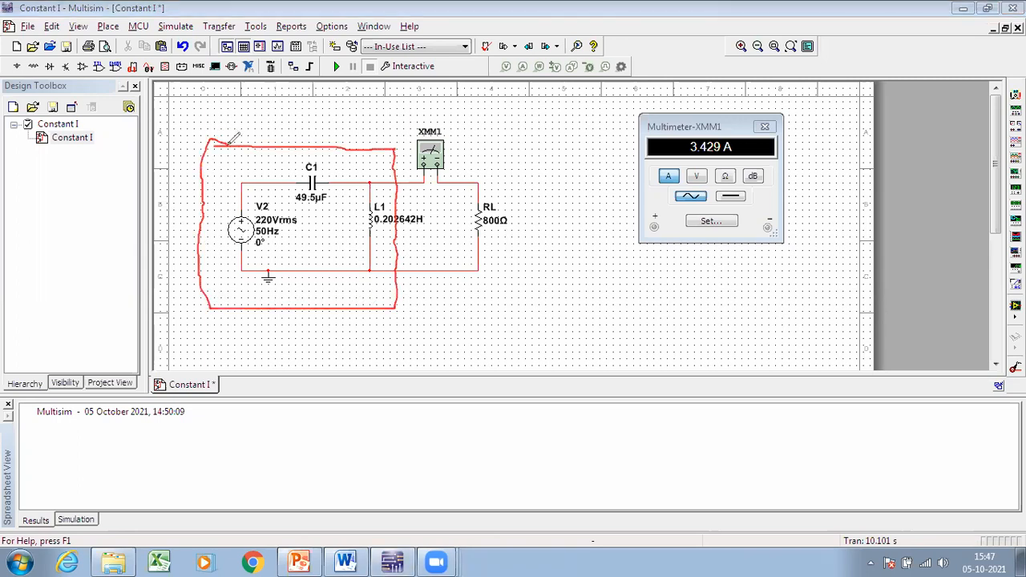
{"action": "left_click_drag", "start_coordinate": [369, 282], "coordinate": [441, 296]}
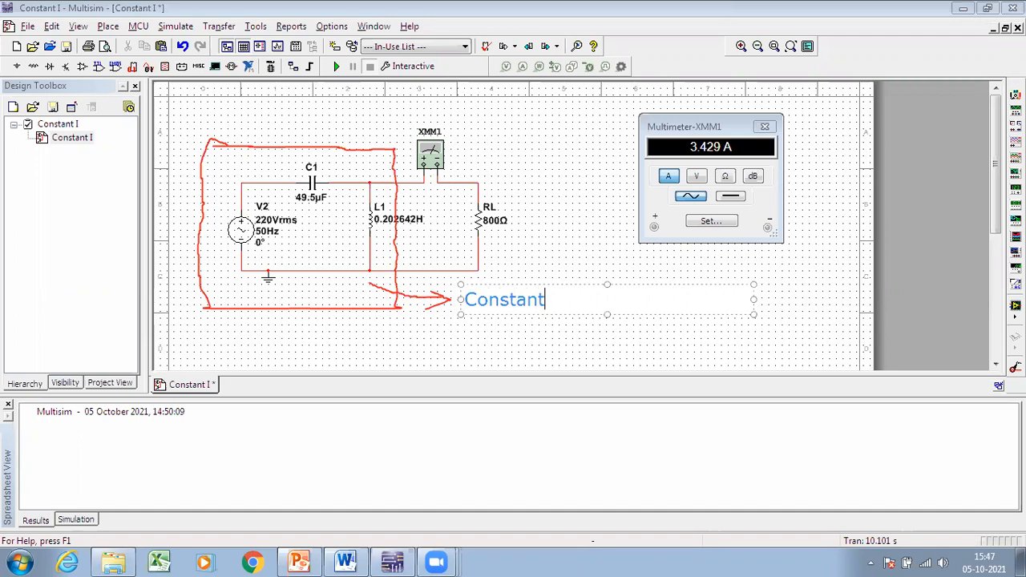
{"action": "type", "text": "rrent Source"}
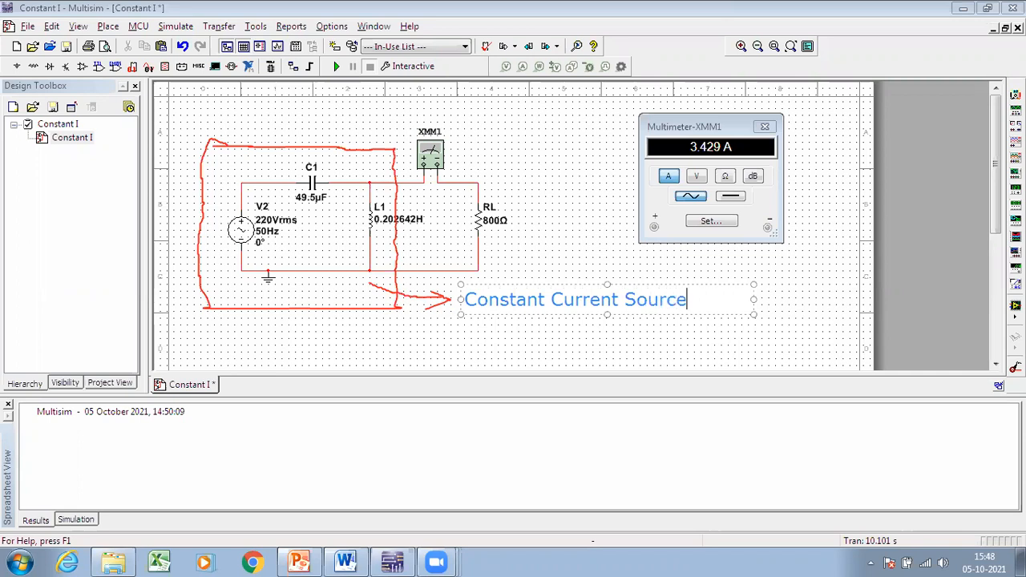
{"action": "left_click_drag", "start_coordinate": [689, 298], "coordinate": [463, 299]}
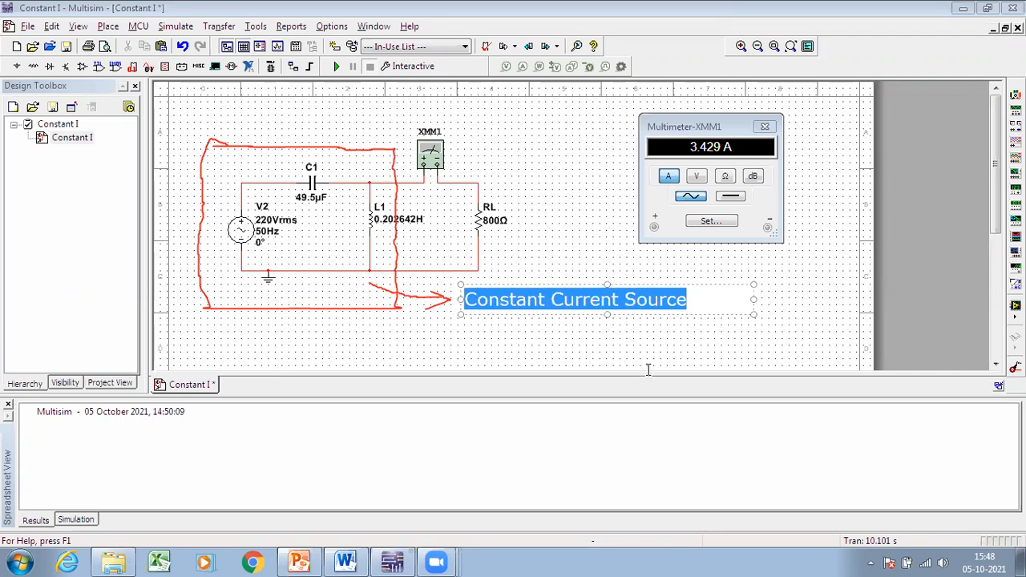
{"action": "left_click", "coordinate": [819, 315]}
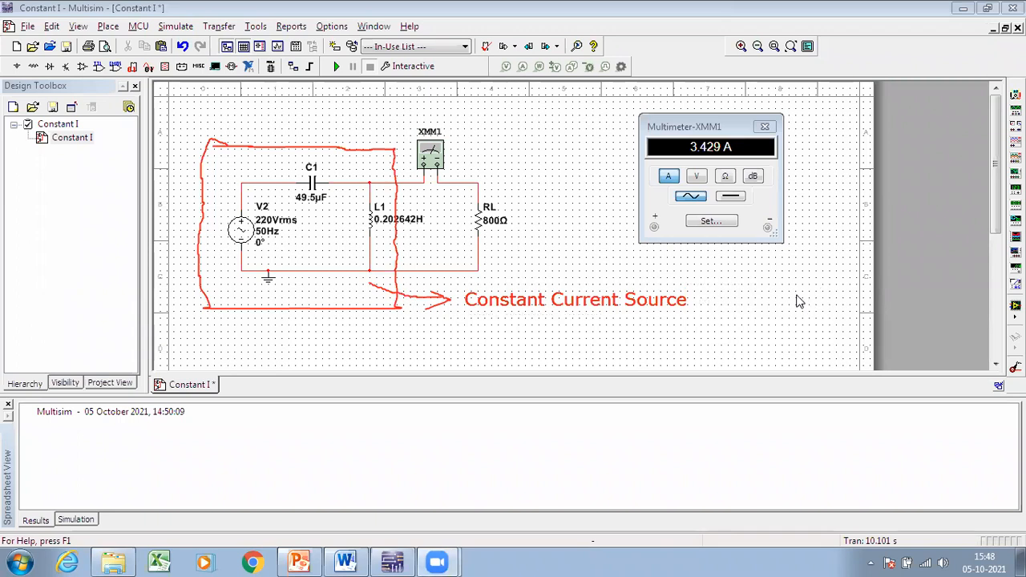
Switch to the Word manual, clear the drawn annotations from the screen, and review the hardware experiment data table
{"action": "left_click", "coordinate": [345, 561]}
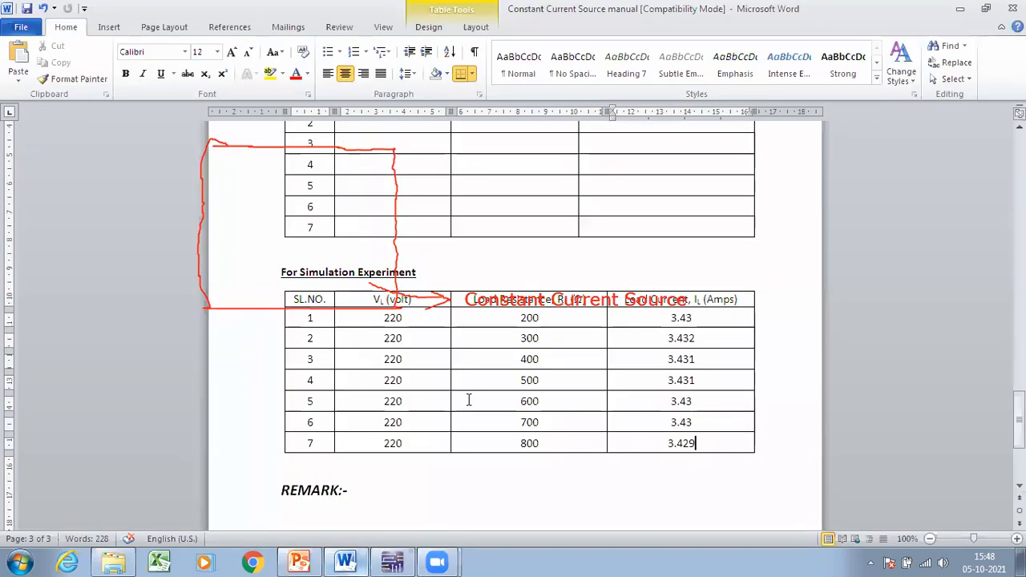
{"action": "left_click", "coordinate": [363, 24]}
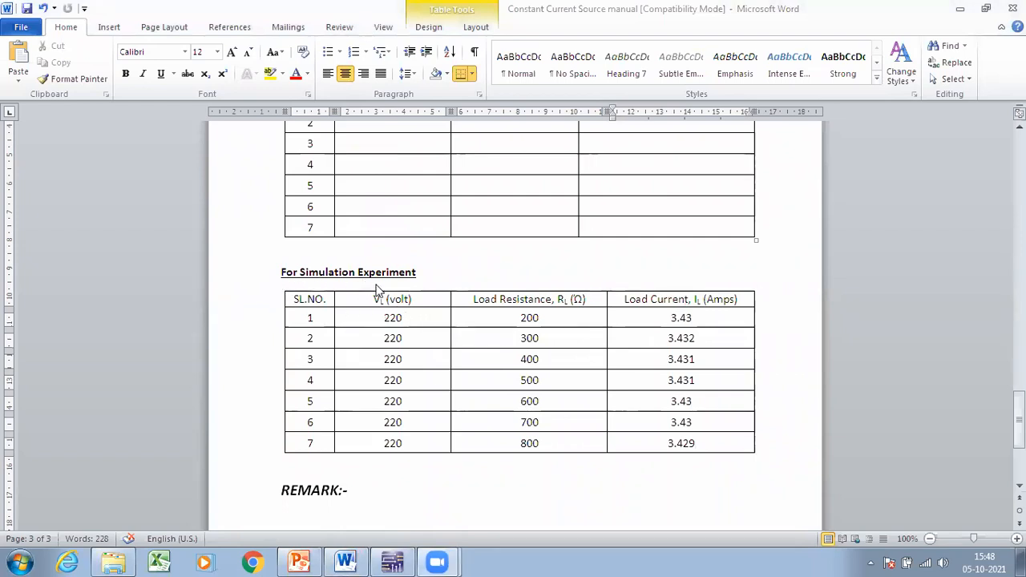
{"action": "left_click_drag", "start_coordinate": [1019, 423], "coordinate": [1019, 389]}
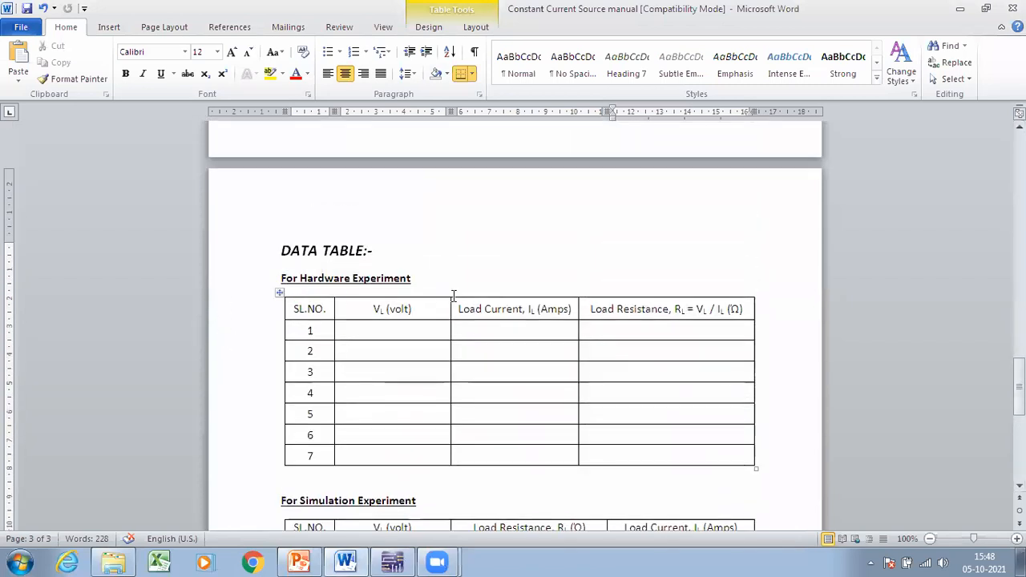